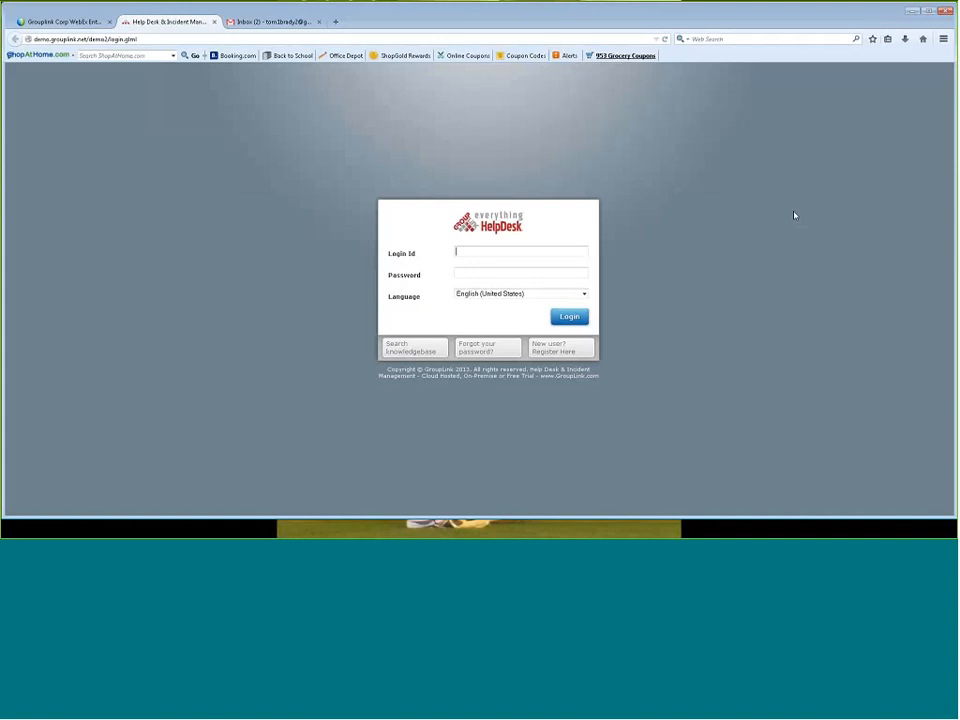
Sign in with the login ID admin and the account password, and dismiss the offer to remember the password
text(admin)
key(Tab)
key(Return)
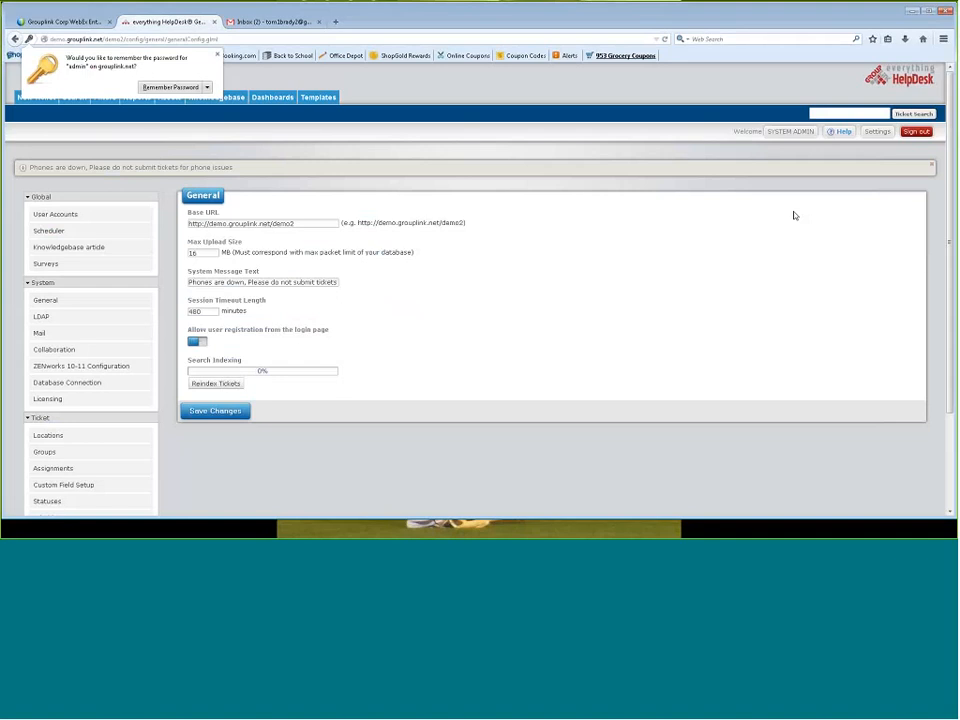
click(275, 80)
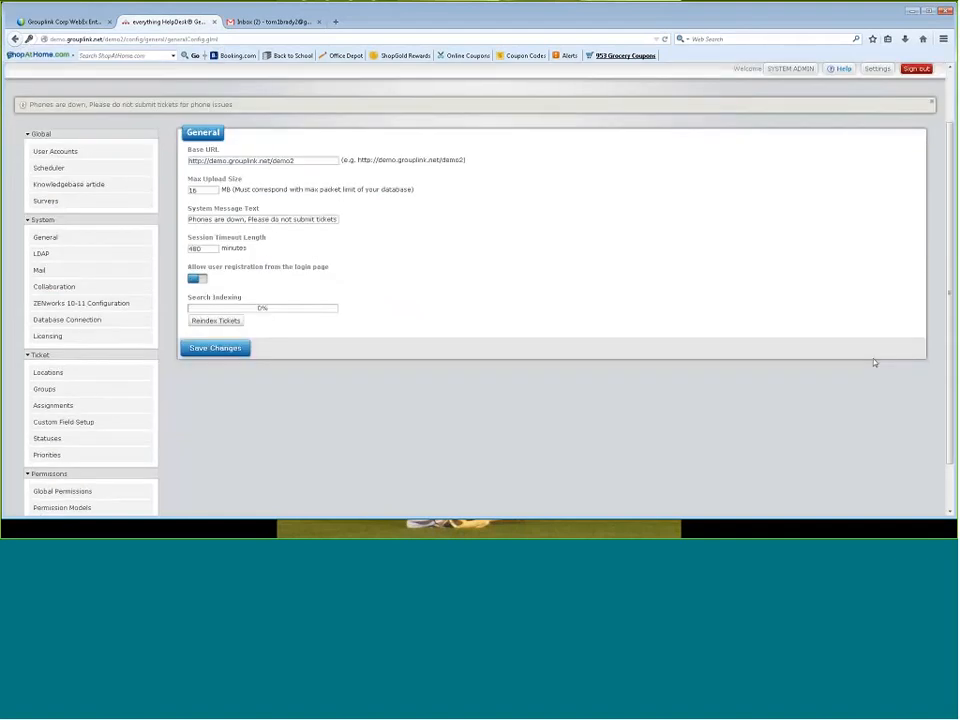
Open the Tech Services group for editing and examine its settings, categories, category options and group roles
scroll(874, 362, down, 1)
scroll(874, 362, up, 1)
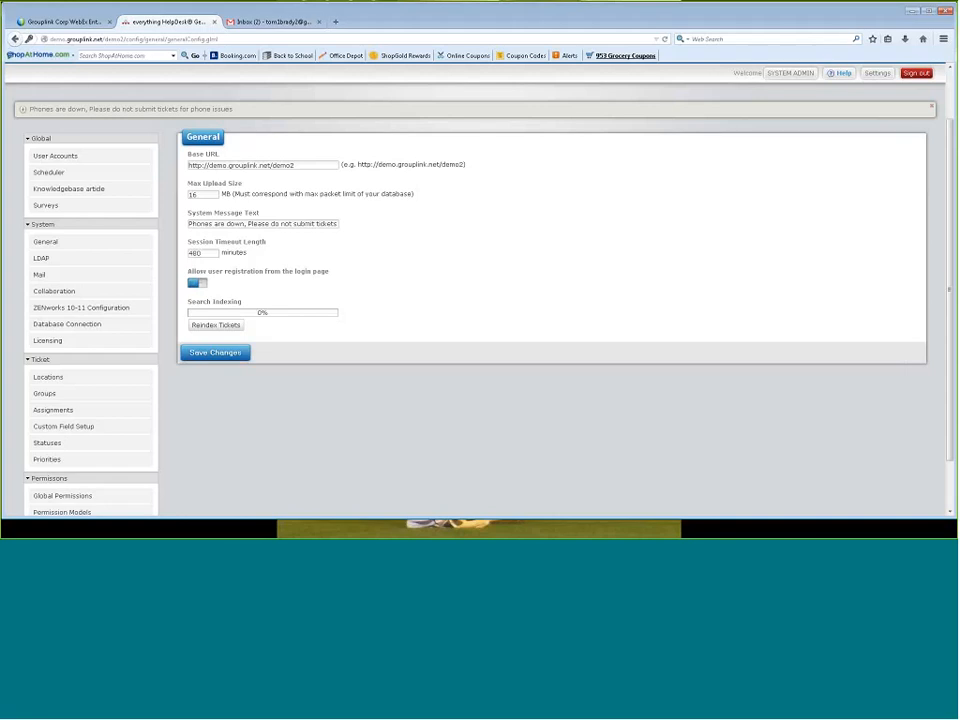
click(97, 400)
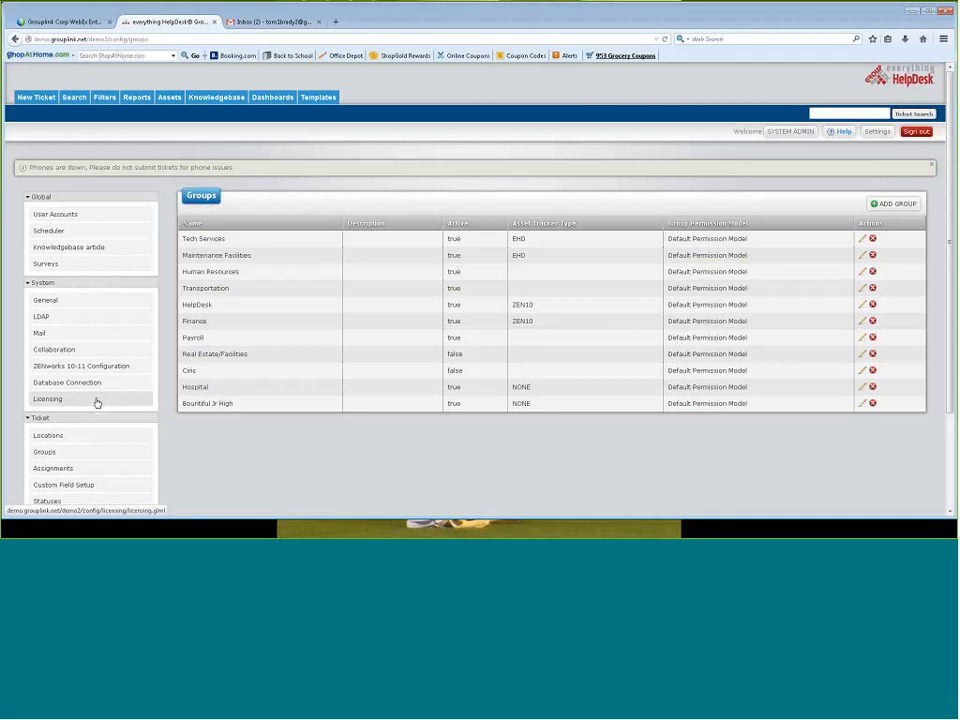
click(861, 240)
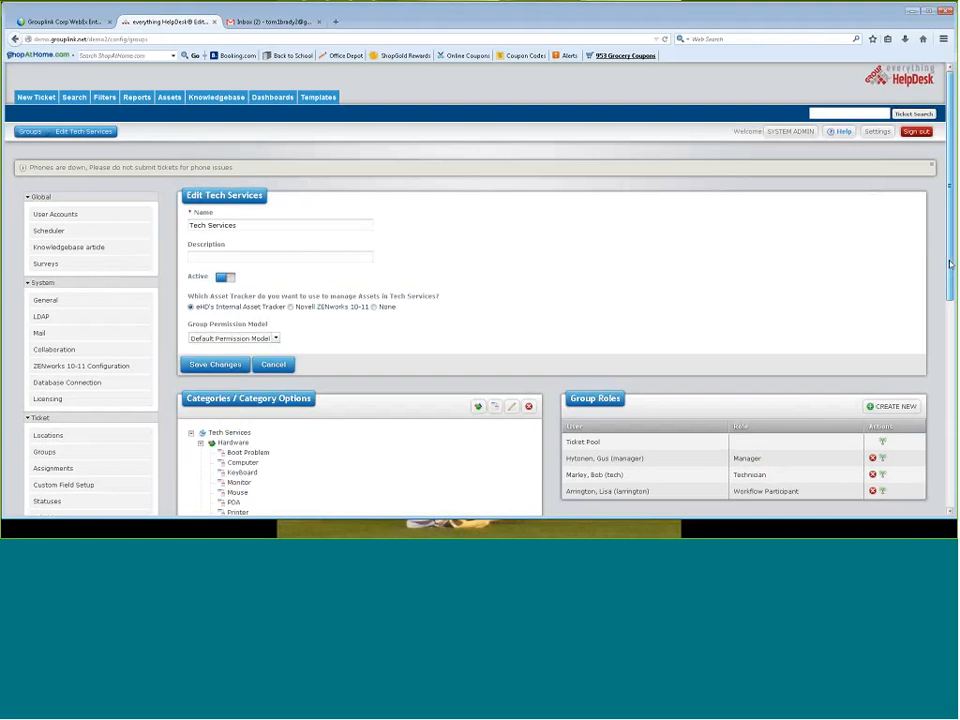
scroll(949, 266, down, 2)
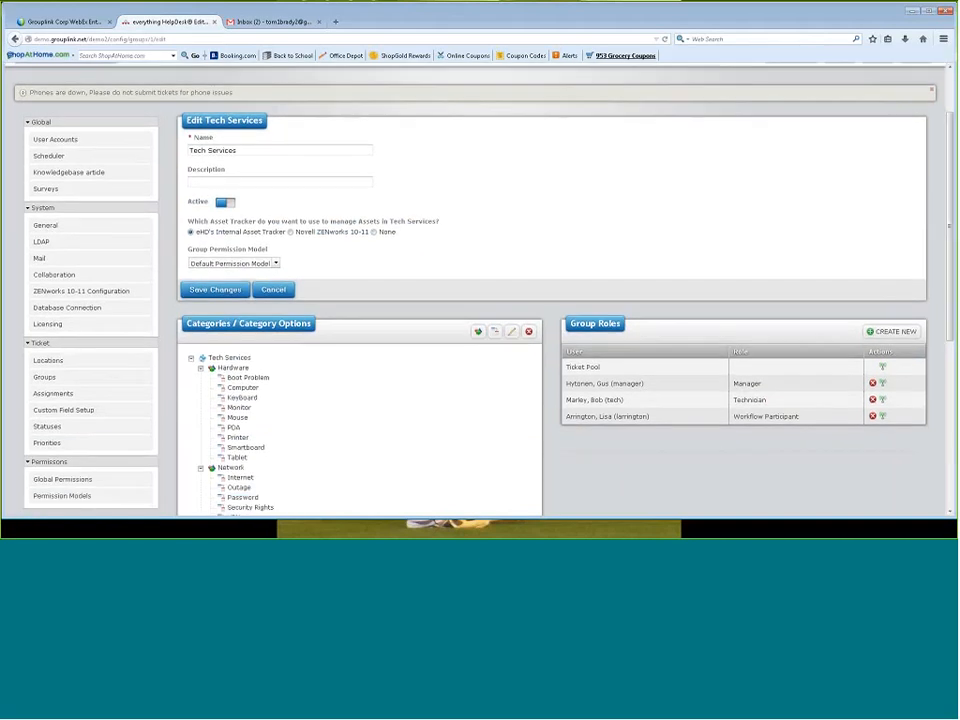
scroll(948, 366, down, 1)
scroll(948, 366, down, 3)
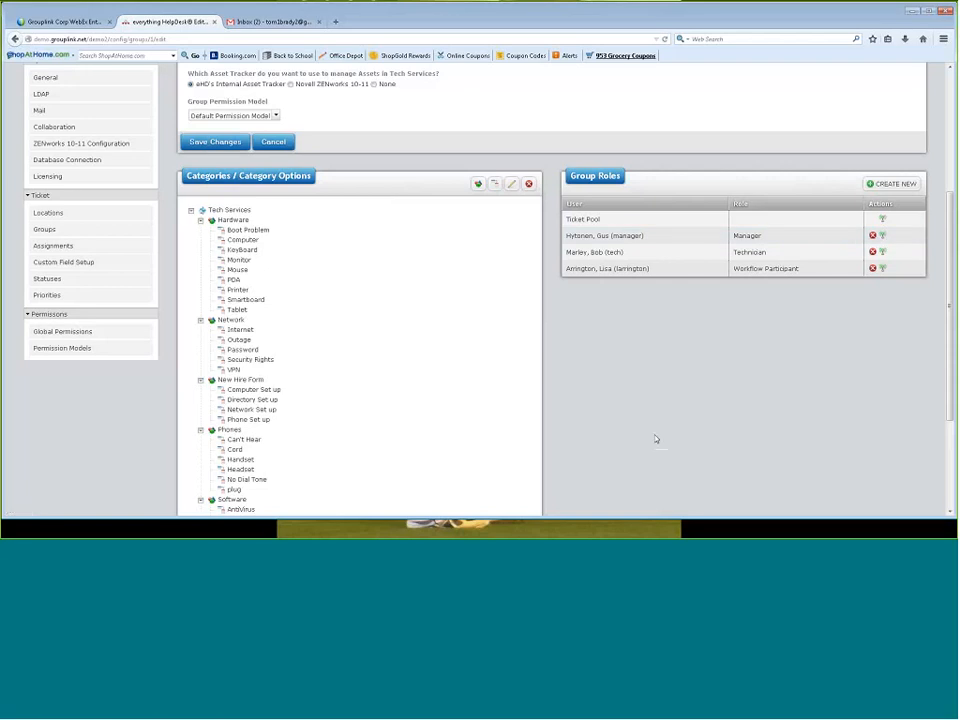
scroll(615, 432, up, 1)
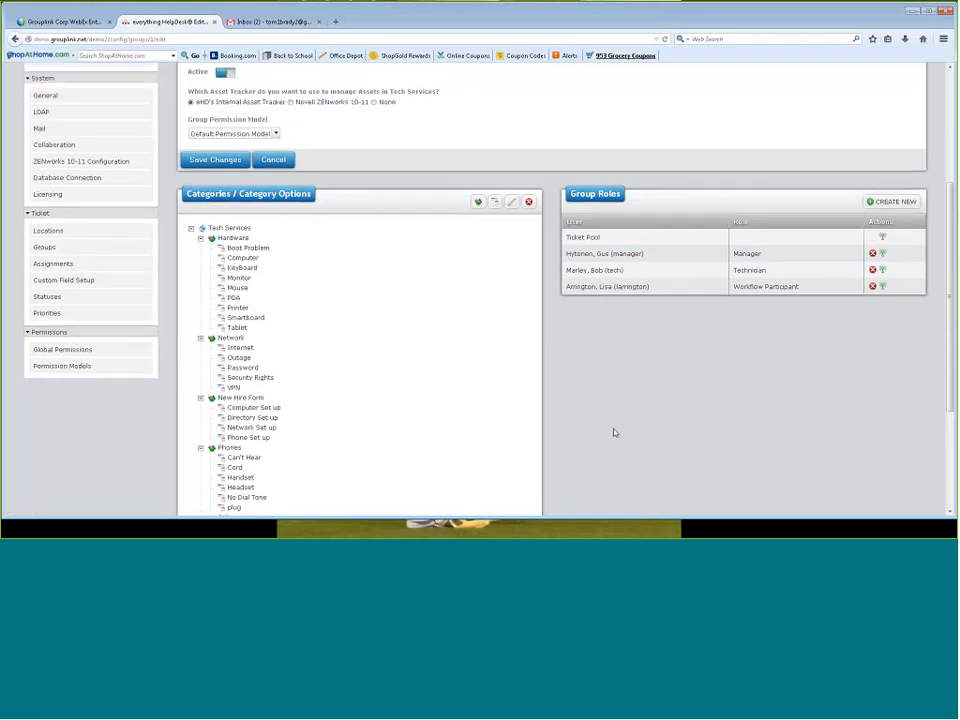
scroll(615, 432, up, 2)
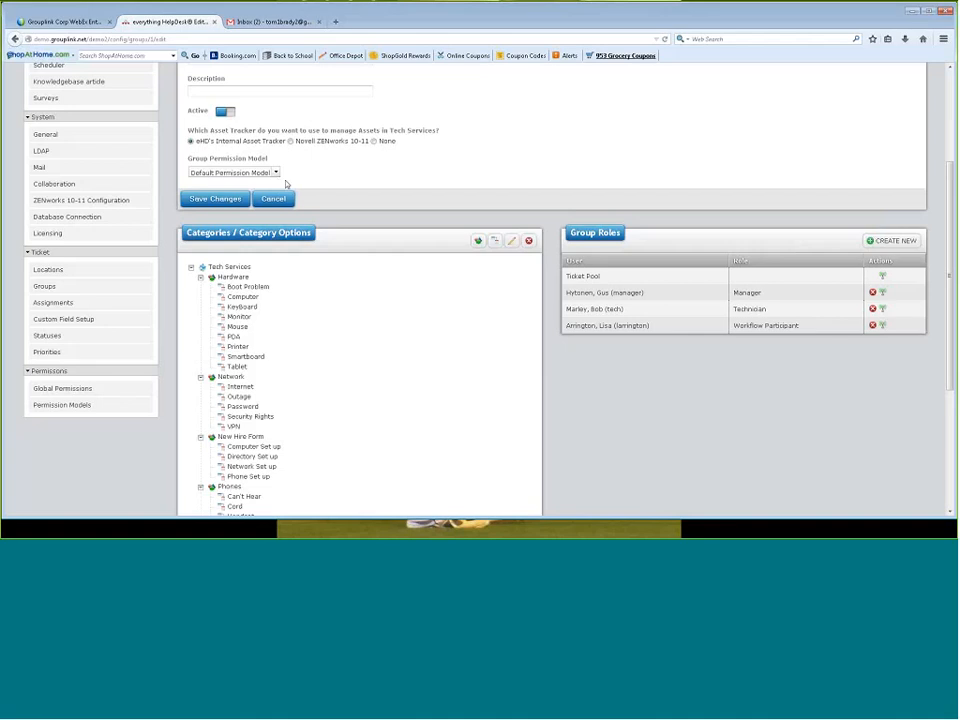
View the ticket locations, and examine the ticket statuses, highlighting Awaiting Customer Feedback, Awaiting Dispatch and Assigned Not Updated
click(52, 273)
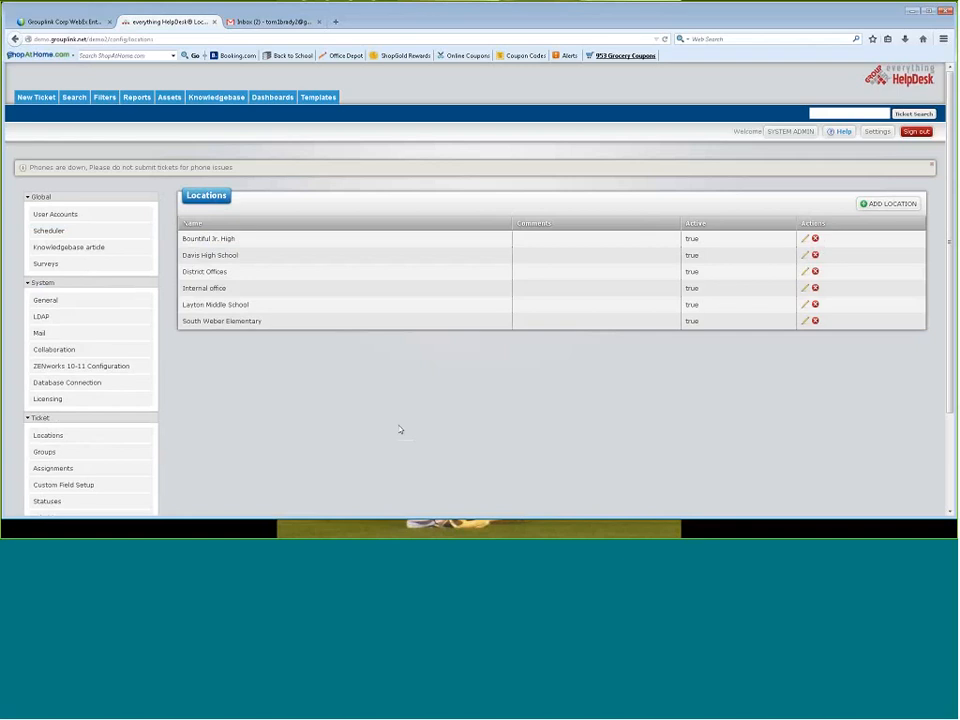
scroll(399, 430, down, 3)
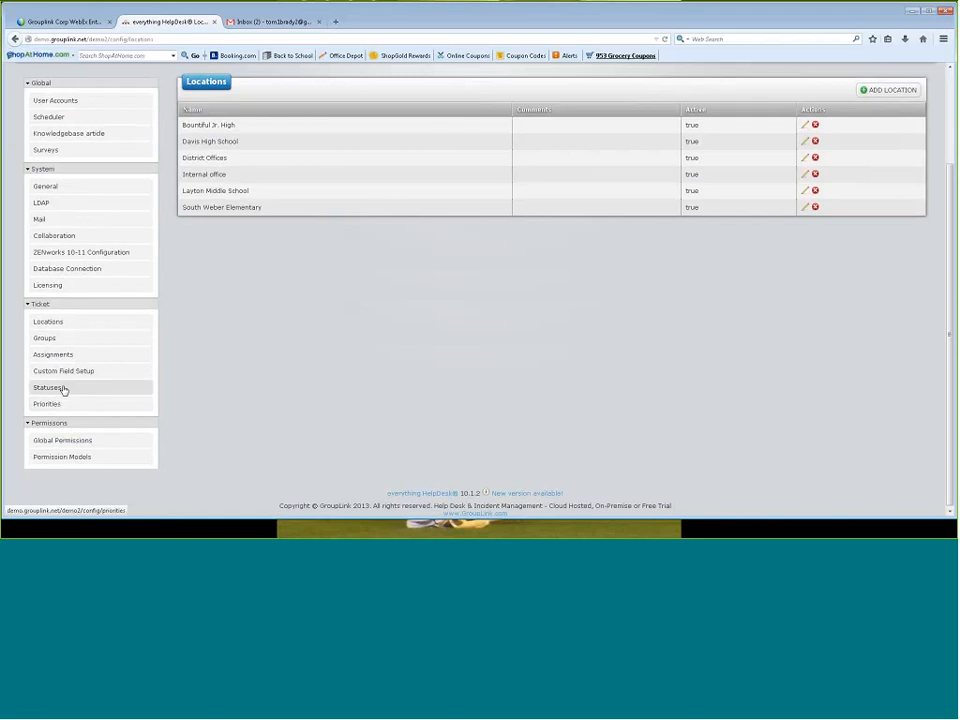
click(60, 388)
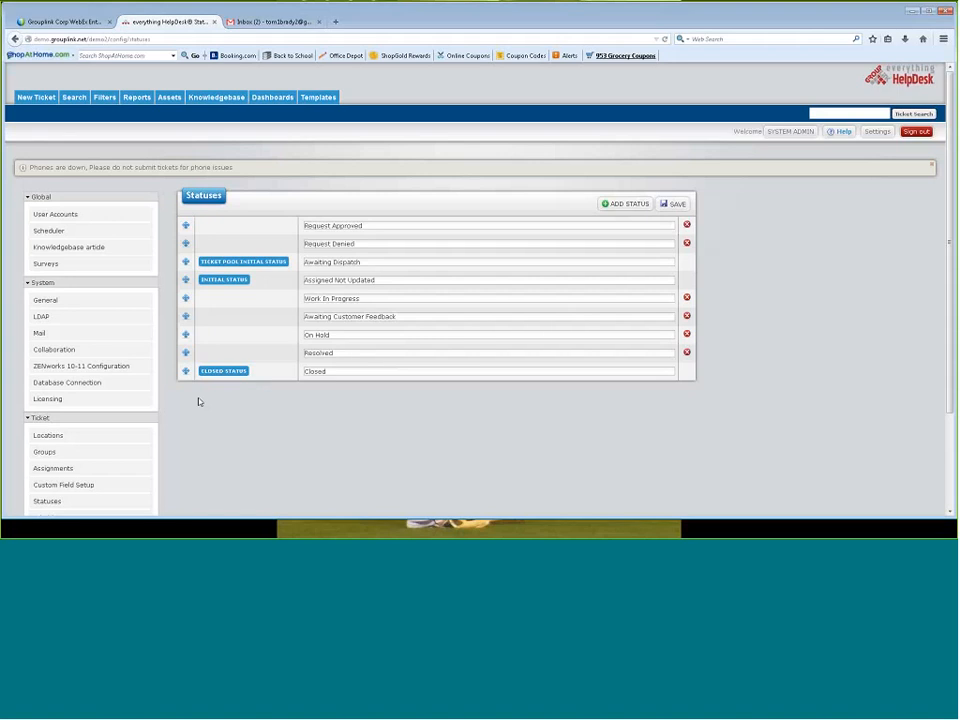
click(400, 317)
drag(400, 317, 244, 309)
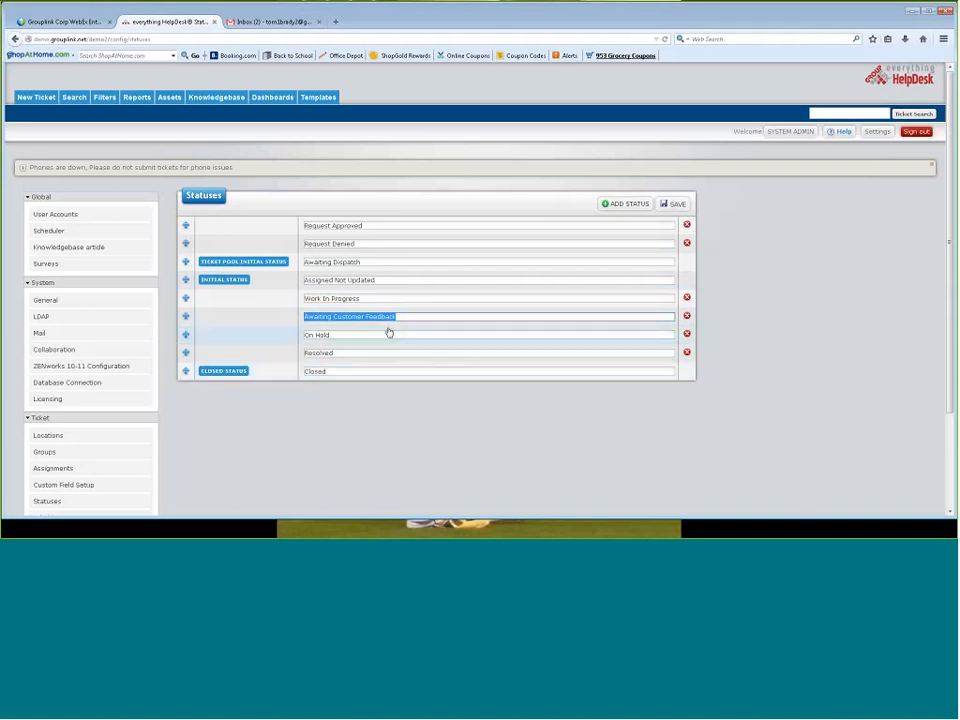
click(240, 240)
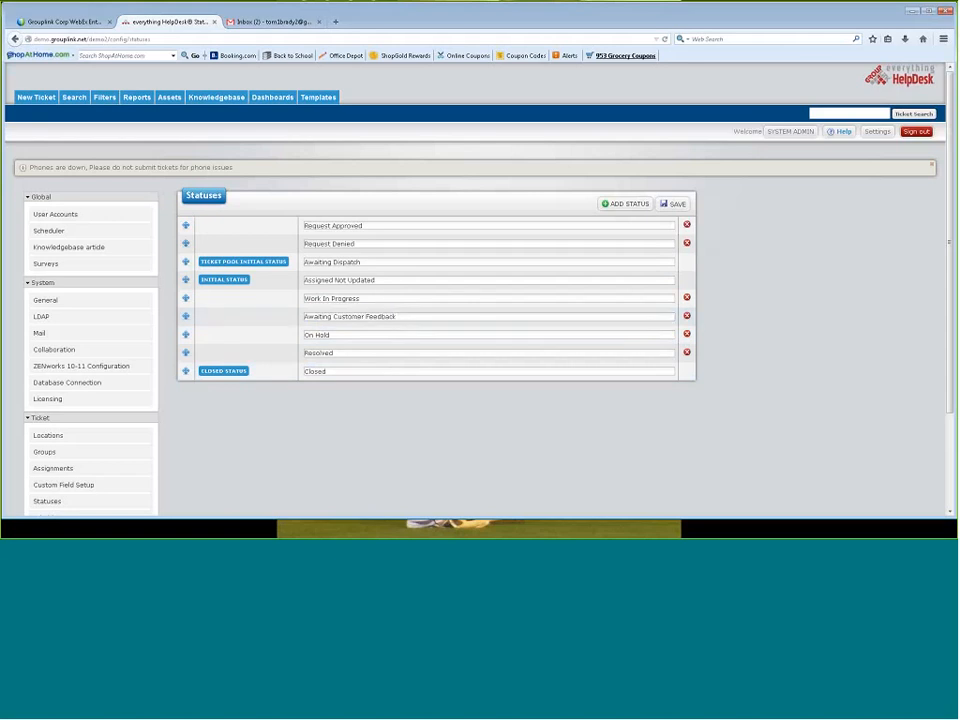
drag(360, 262, 283, 256)
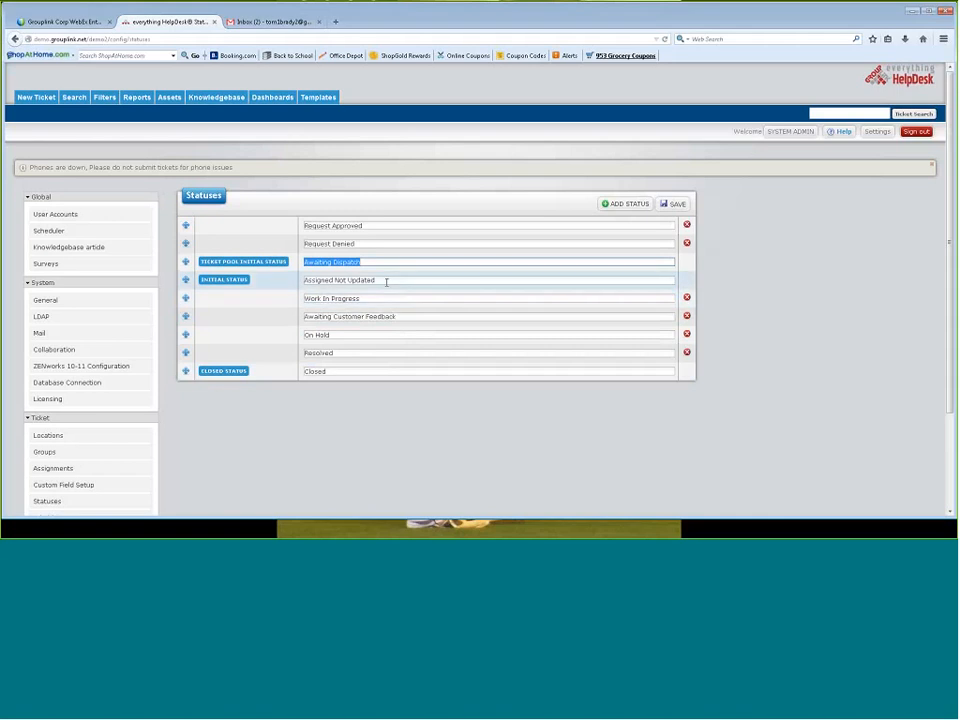
drag(386, 282, 291, 277)
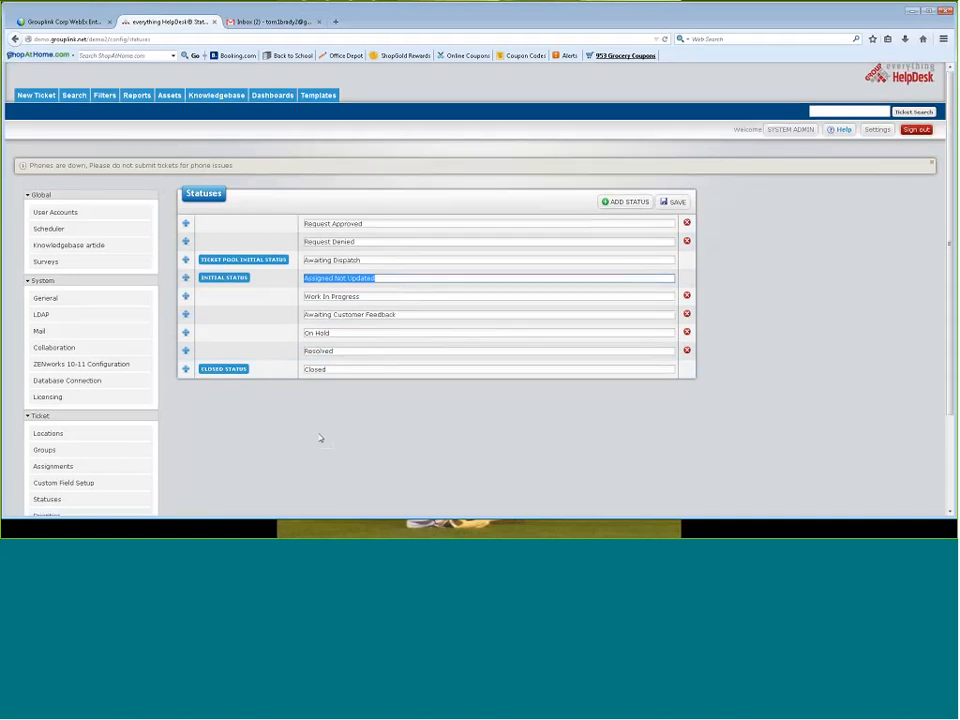
Review the ticket priorities with their colors and the list of custom fields
scroll(320, 438, down, 1)
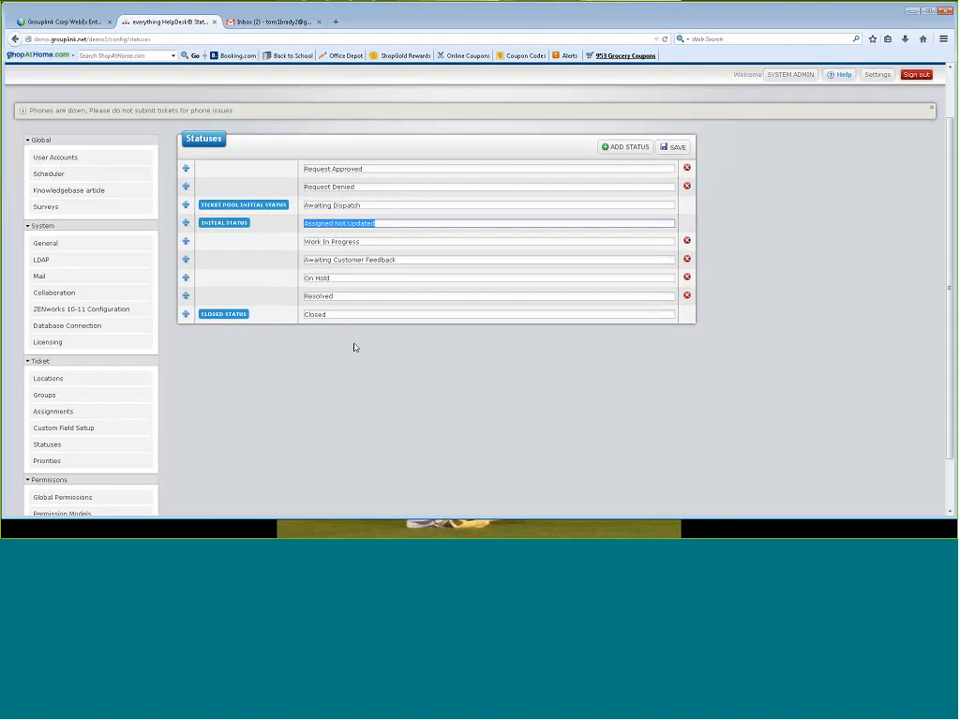
click(47, 461)
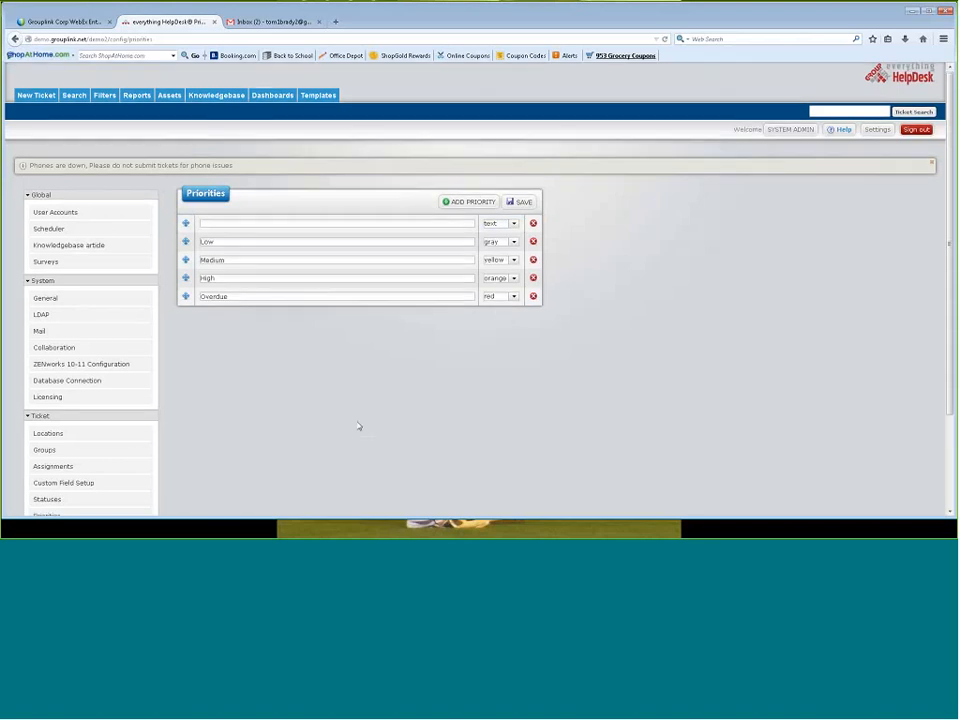
scroll(360, 426, down, 1)
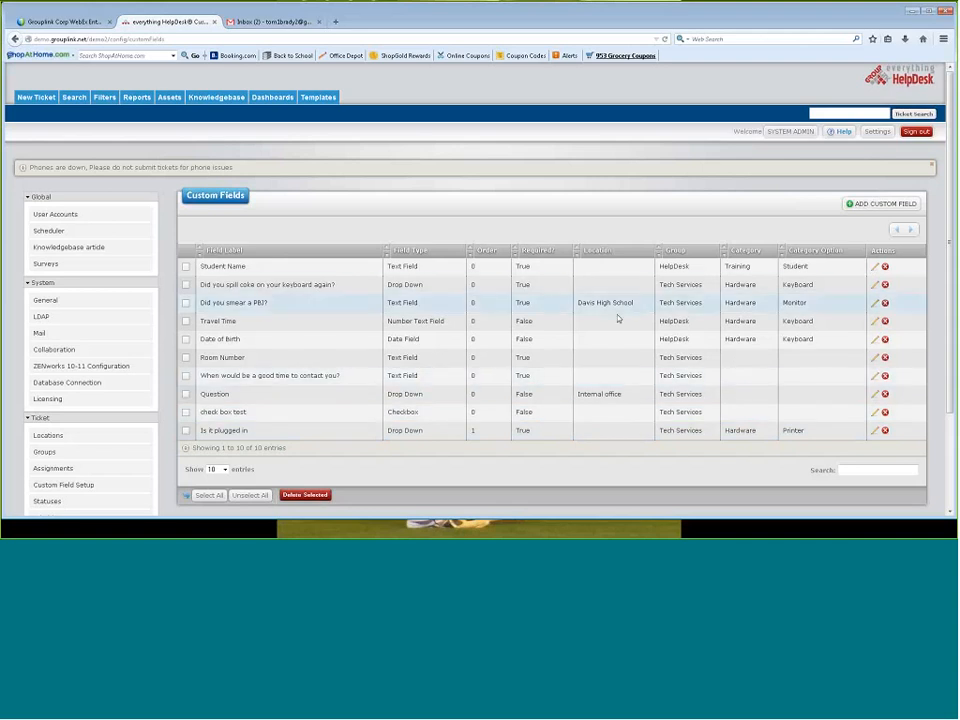
scroll(442, 316, down, 1)
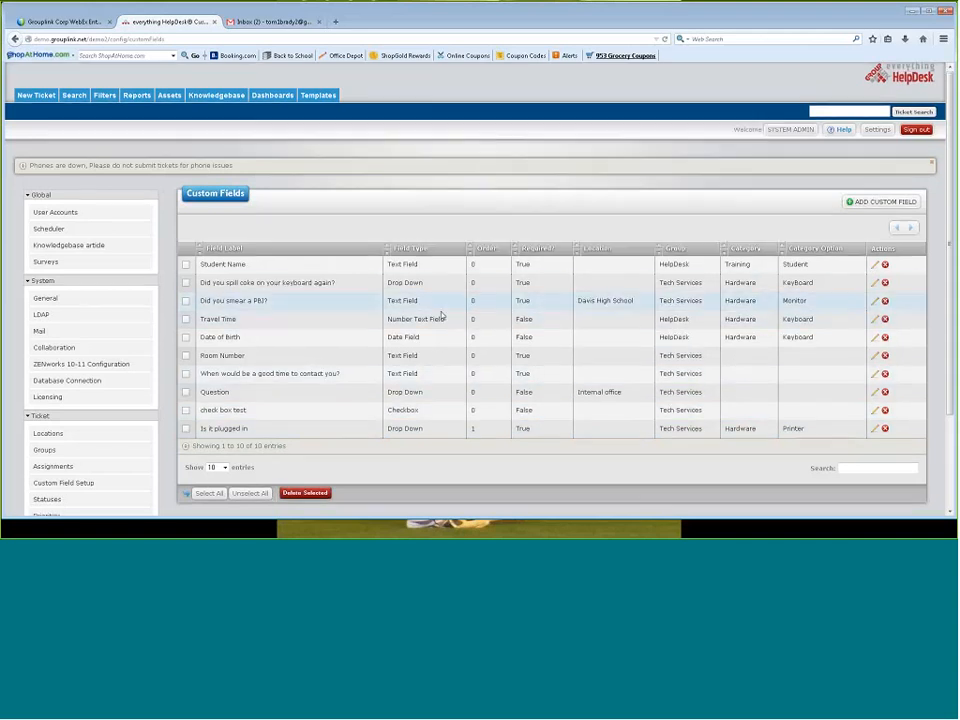
Open the Default Permission Model for editing and expand the Delete Attachments permission in its group permissions
scroll(442, 316, down, 2)
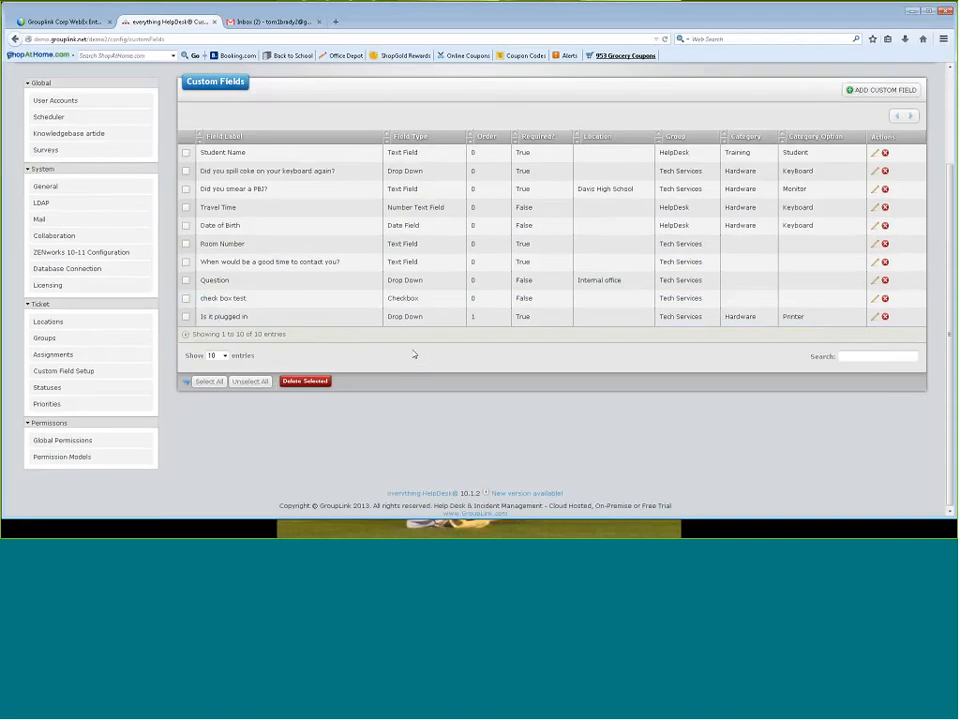
click(82, 456)
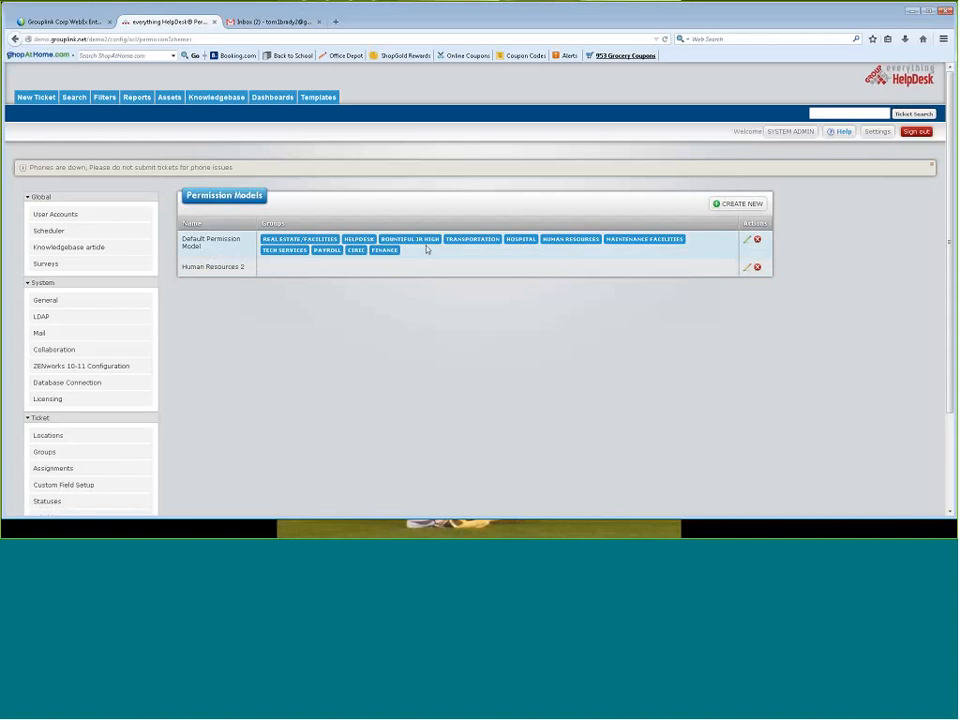
click(749, 242)
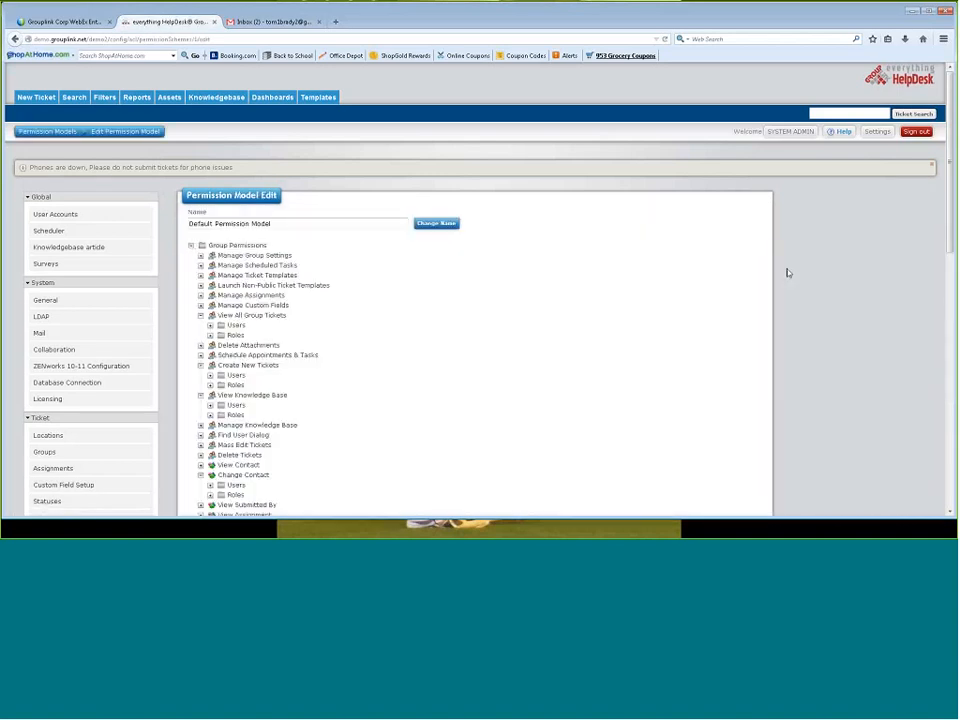
scroll(771, 317, down, 2)
scroll(771, 317, down, 1)
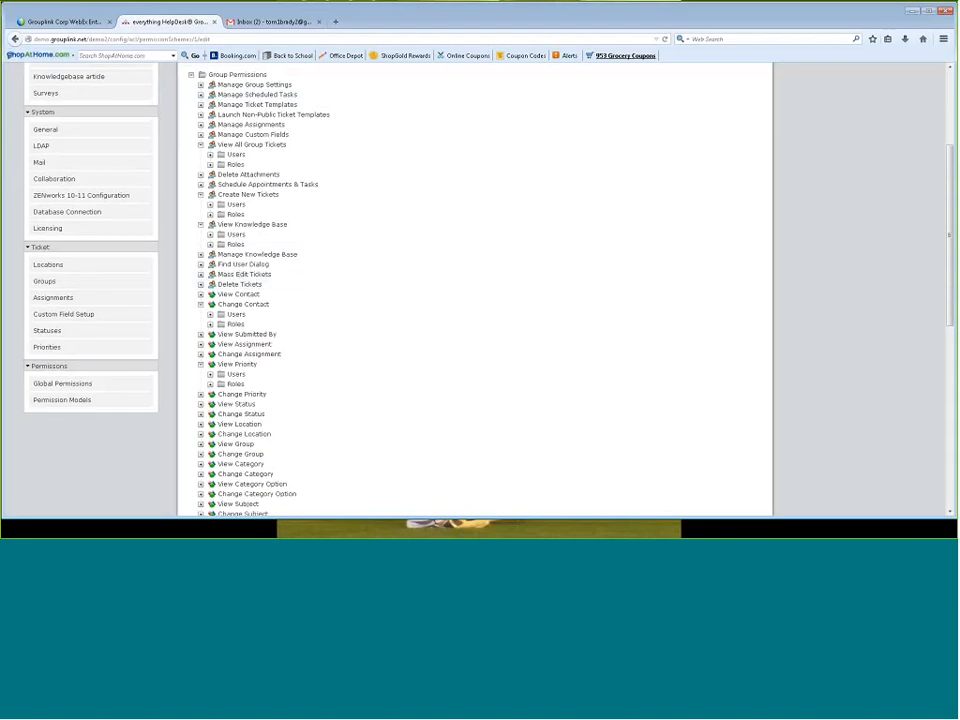
click(200, 174)
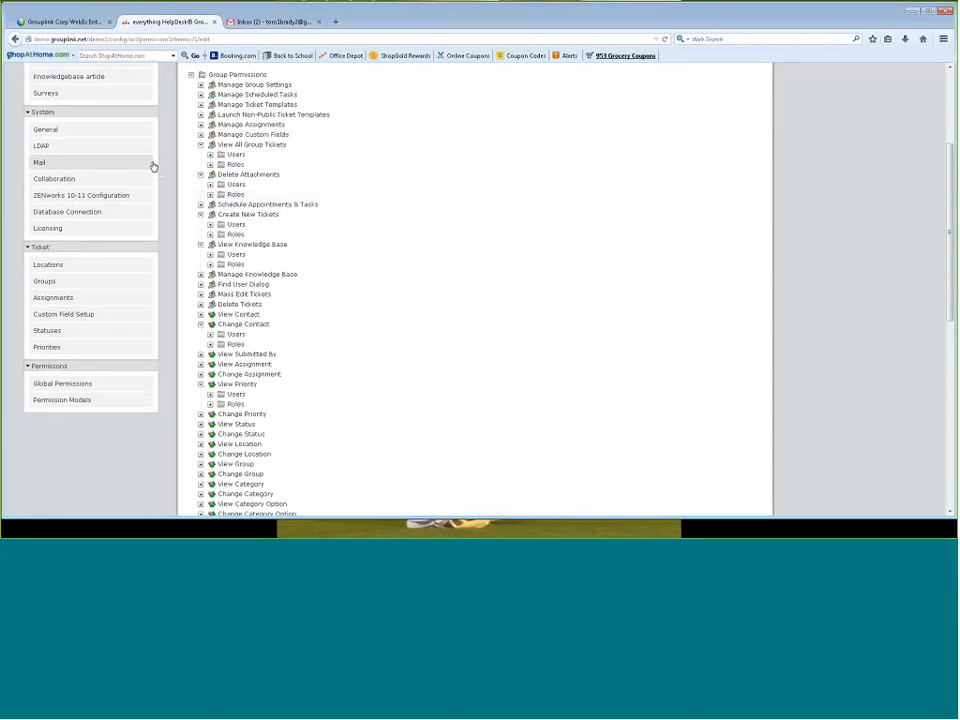
Collapse View All Group Tickets, Delete Attachments, Create New Tickets, View Knowledge Base, Change Contact and View Priority in the permission tree
click(201, 146)
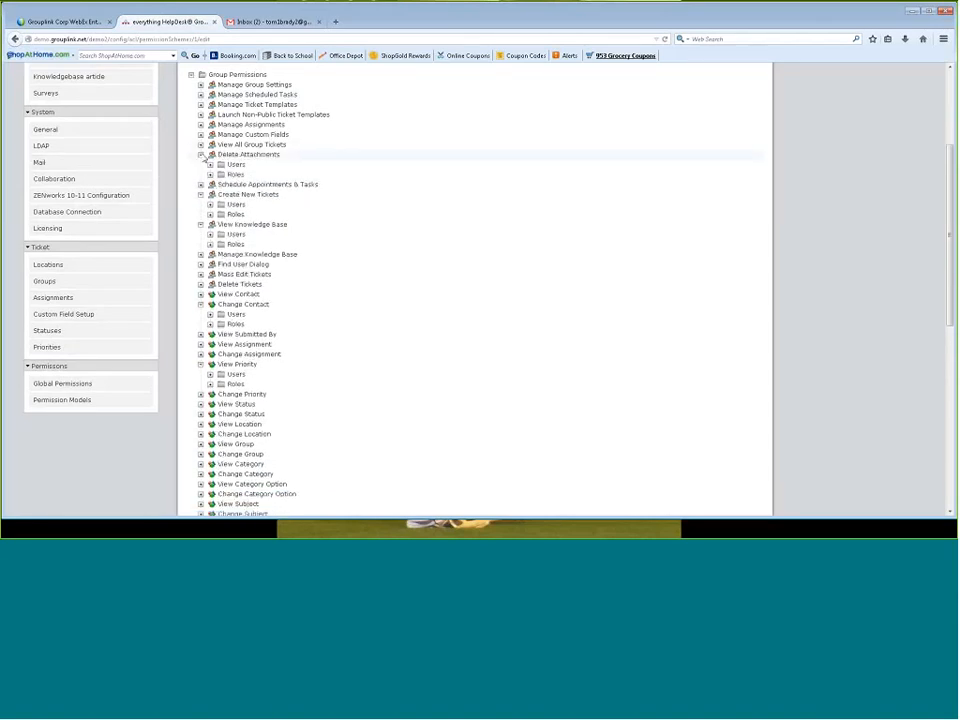
click(201, 155)
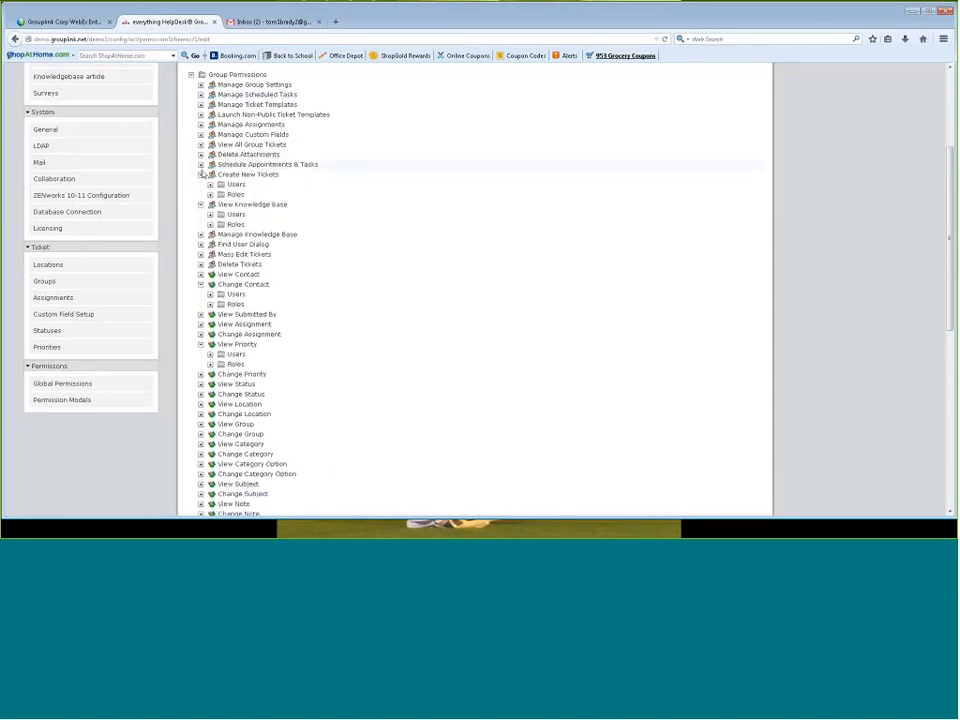
click(201, 175)
click(201, 185)
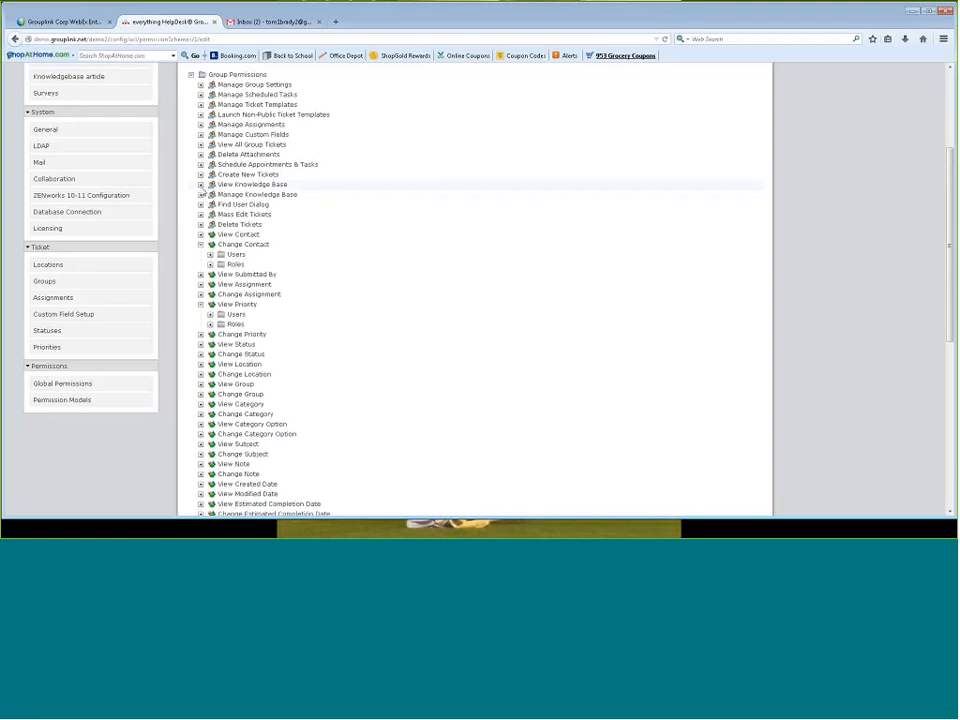
click(201, 245)
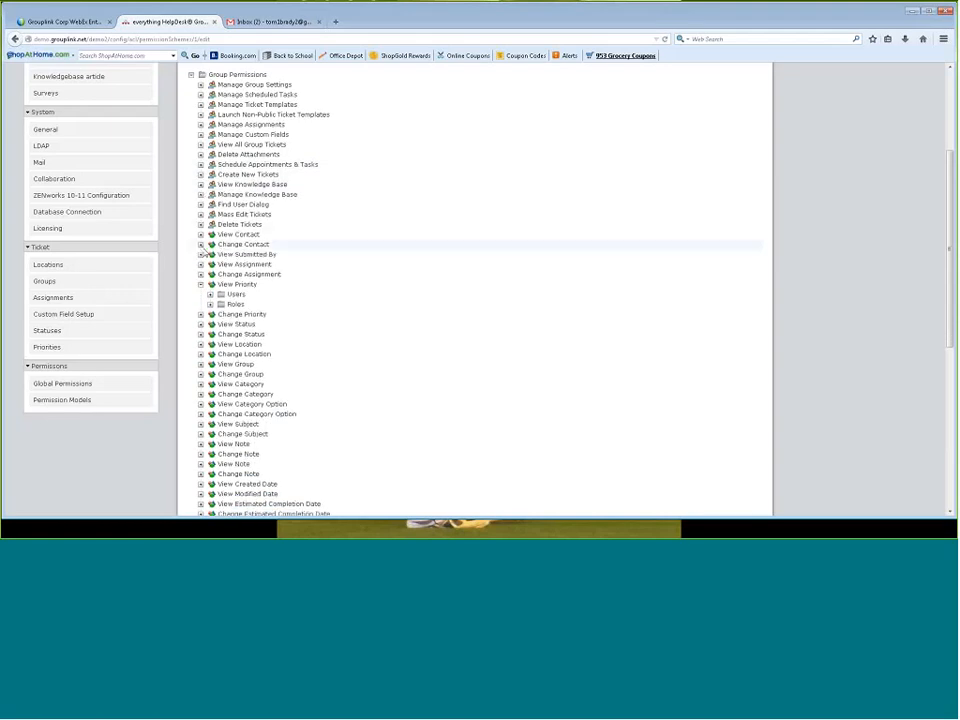
click(201, 284)
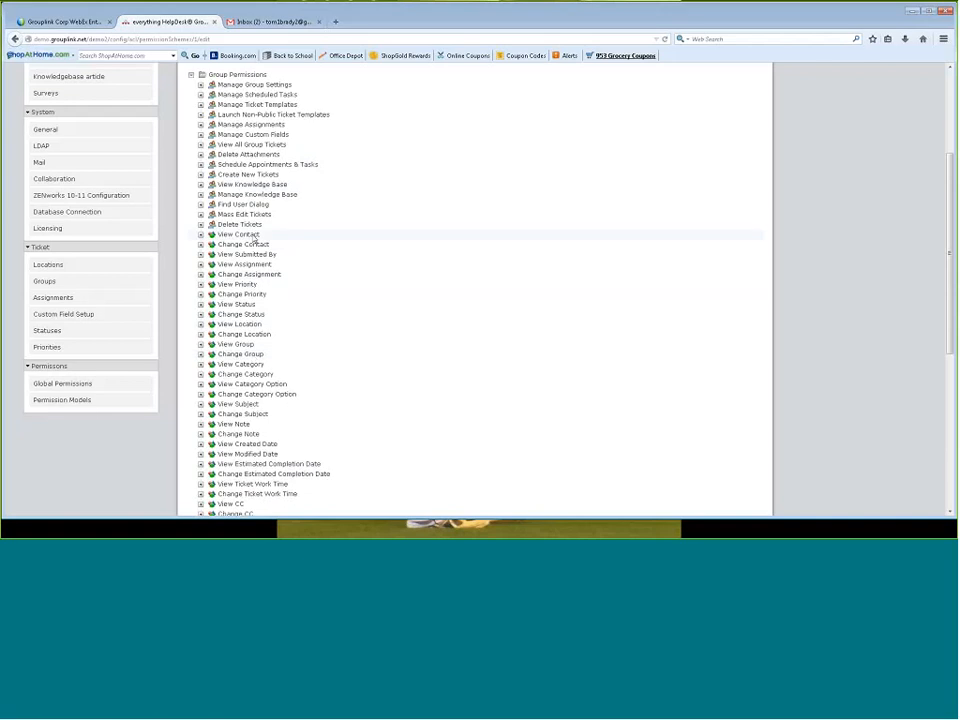
Expand the Change Contact and View Category Option permissions and look through the remaining ticket permissions
click(257, 246)
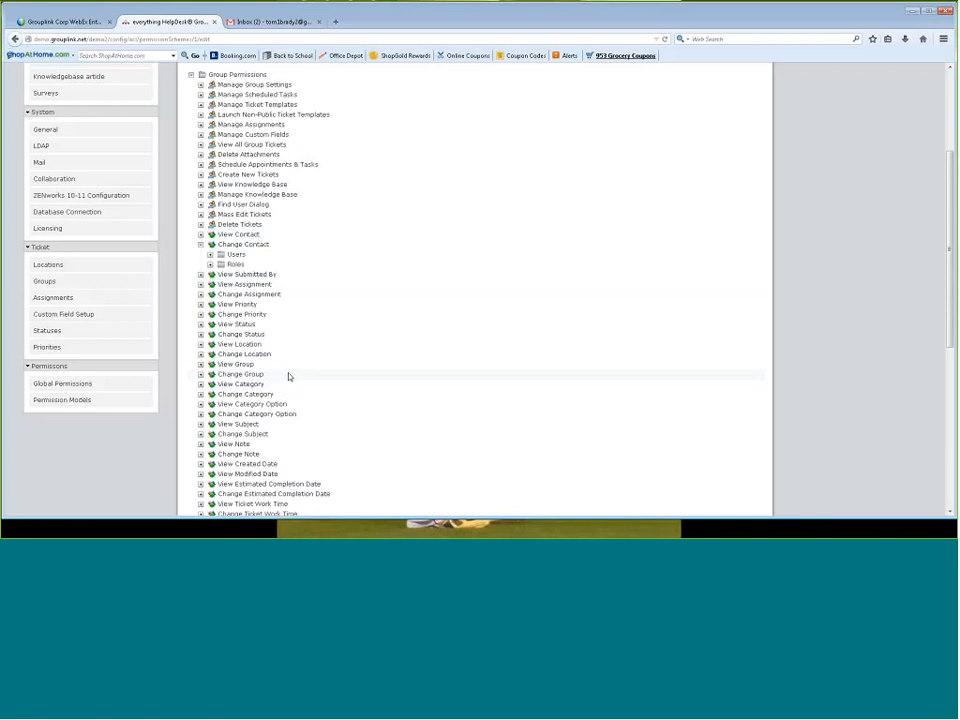
scroll(289, 378, down, 2)
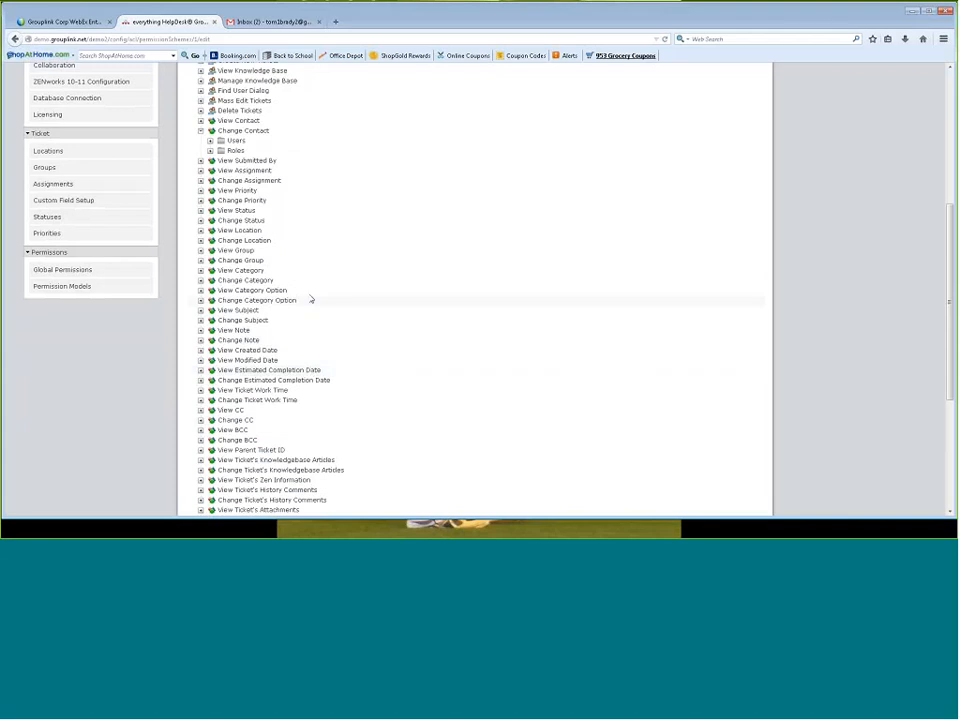
click(229, 292)
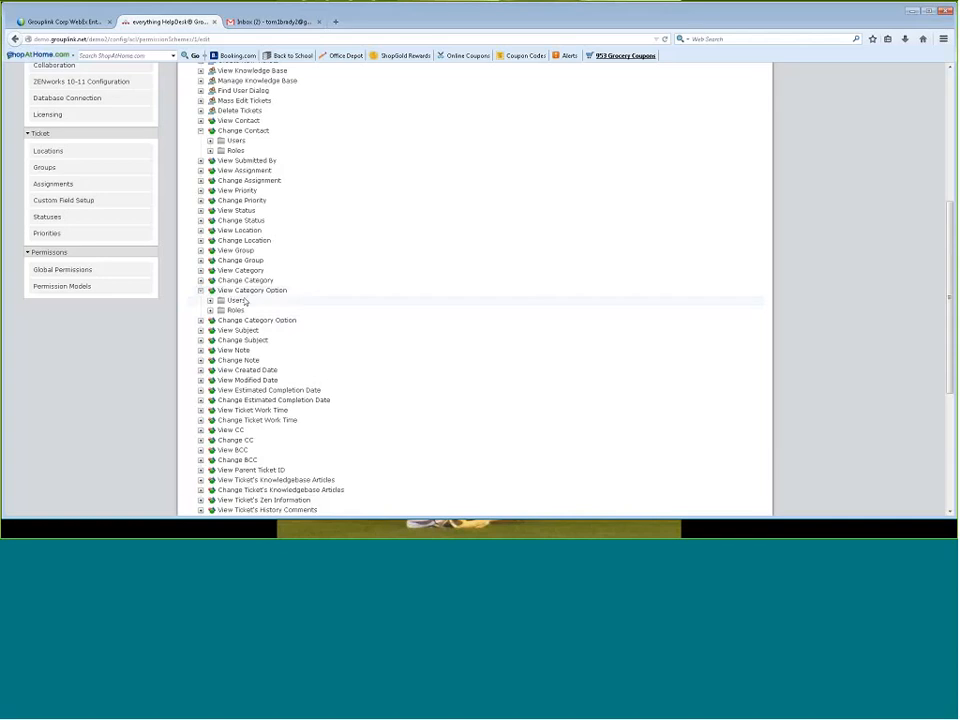
scroll(258, 451, down, 1)
scroll(258, 451, down, 4)
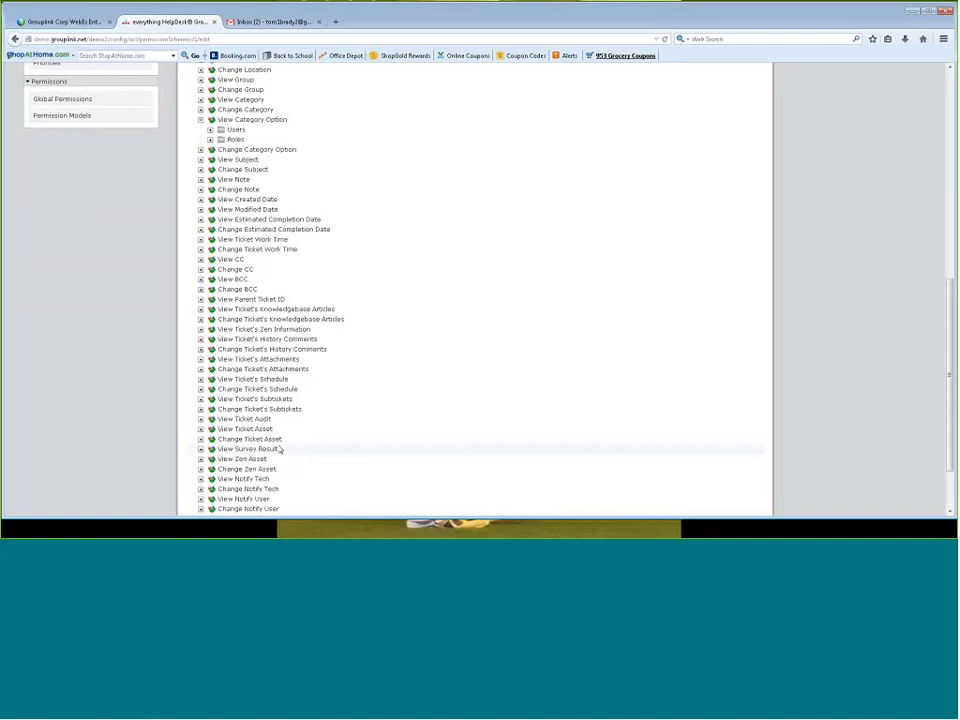
scroll(360, 375, up, 2)
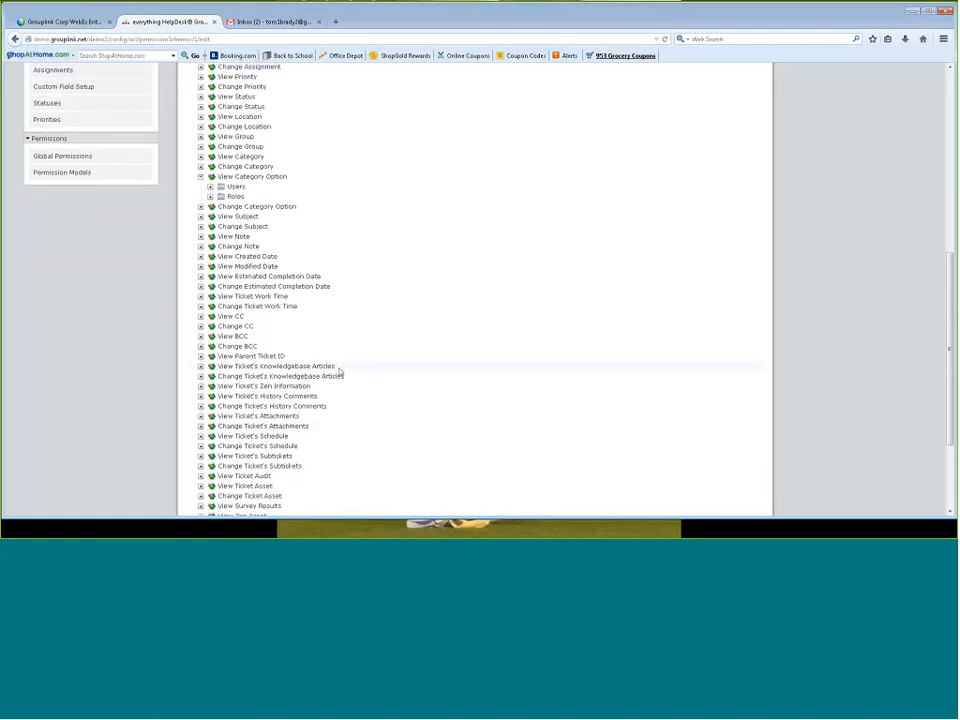
Sign out of the administrator account, sign in as an end user with login ID and password, and dismiss the offer to remember the password
scroll(340, 371, up, 1)
scroll(339, 371, up, 6)
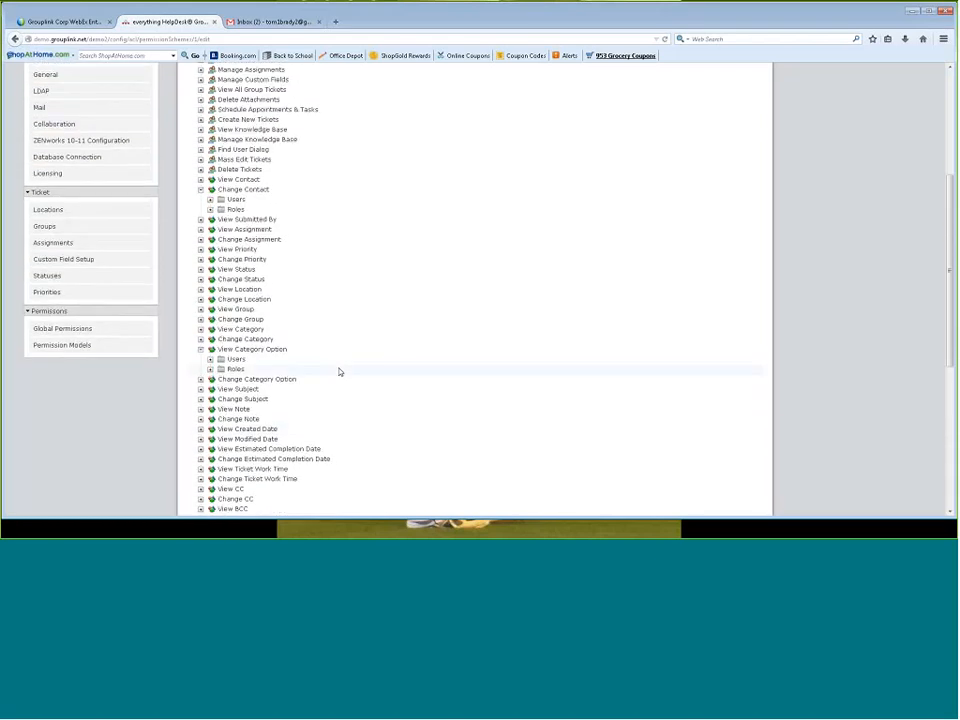
scroll(339, 371, up, 5)
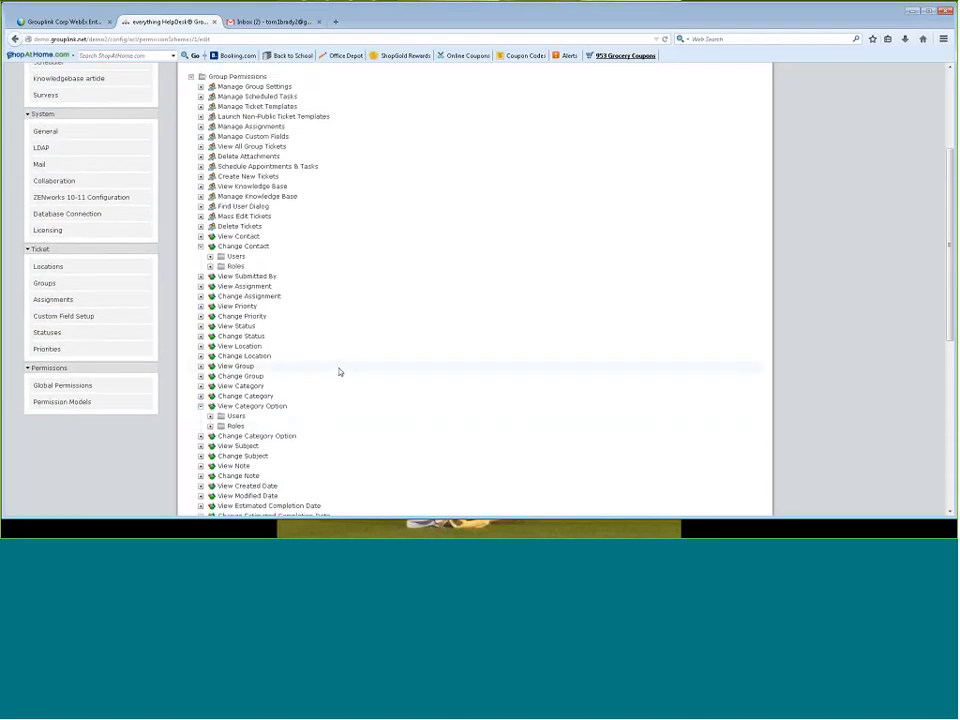
scroll(339, 371, up, 3)
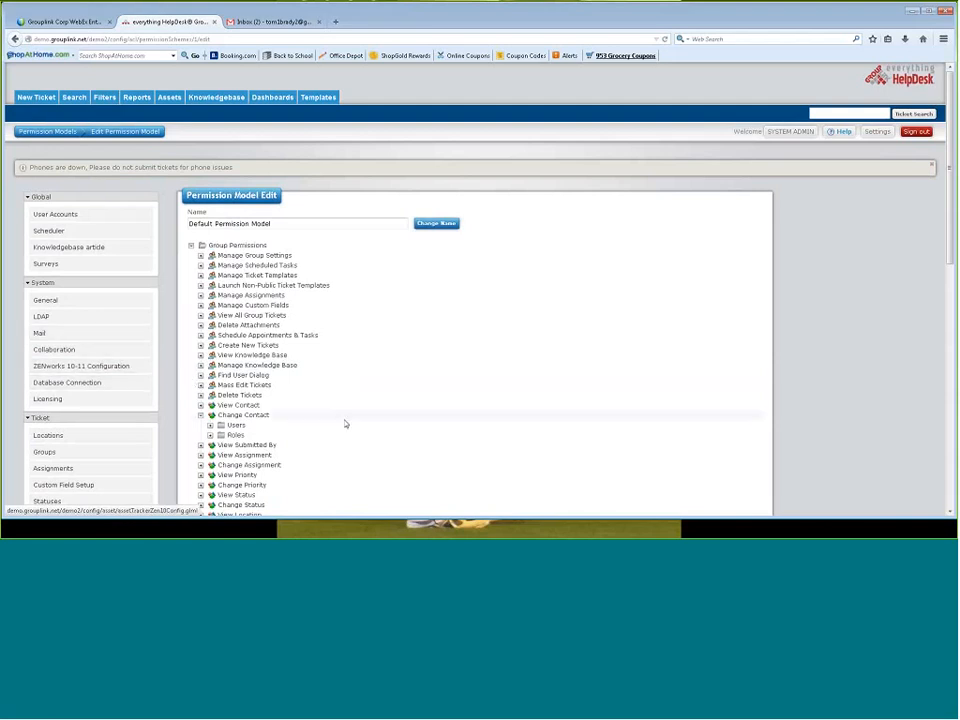
click(918, 133)
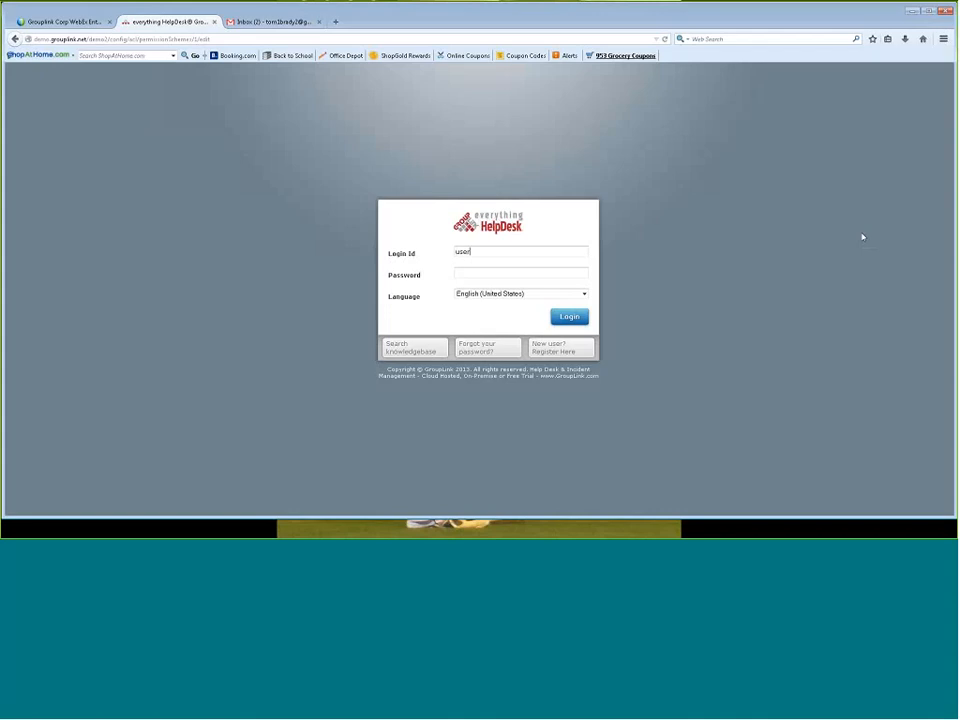
key(Tab)
key(Return)
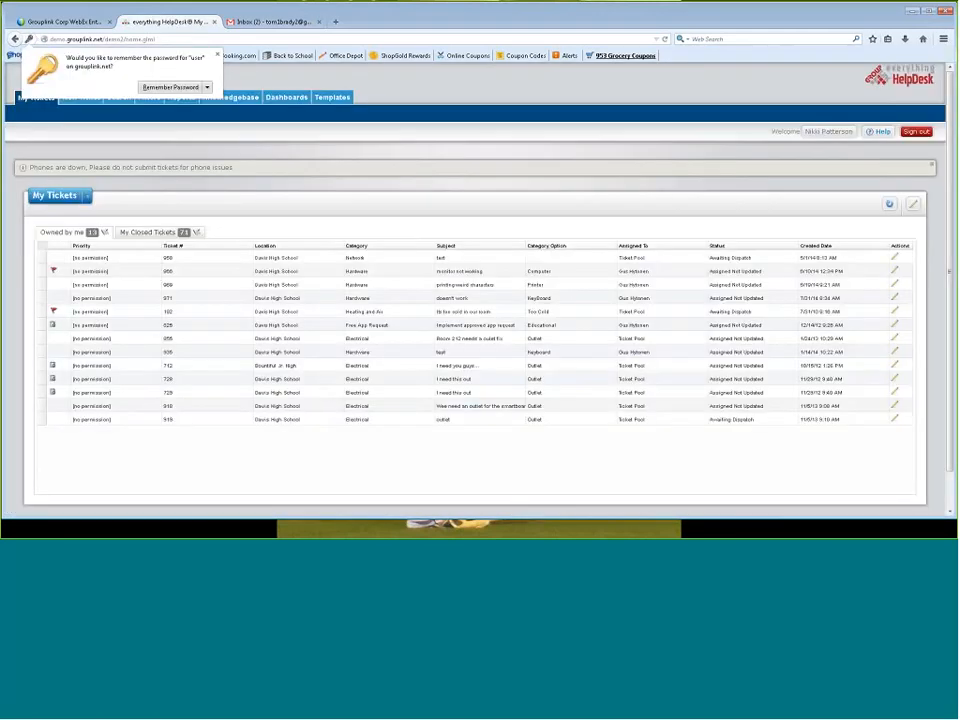
click(218, 55)
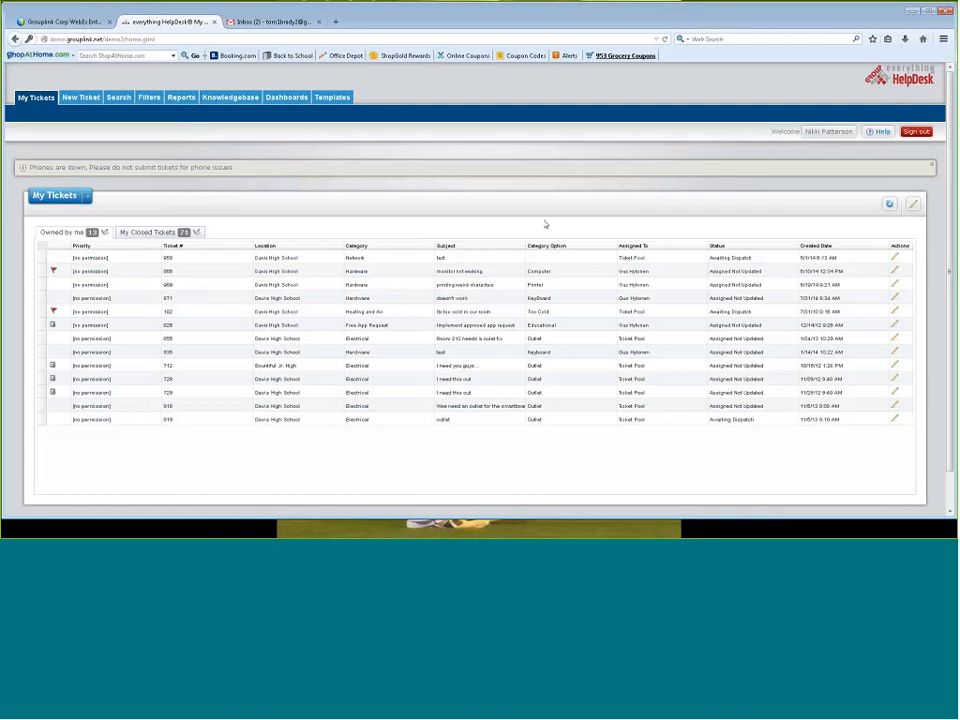
Open the "Implement approved app request" ticket from My Tickets, look over its fields, and close it
click(648, 256)
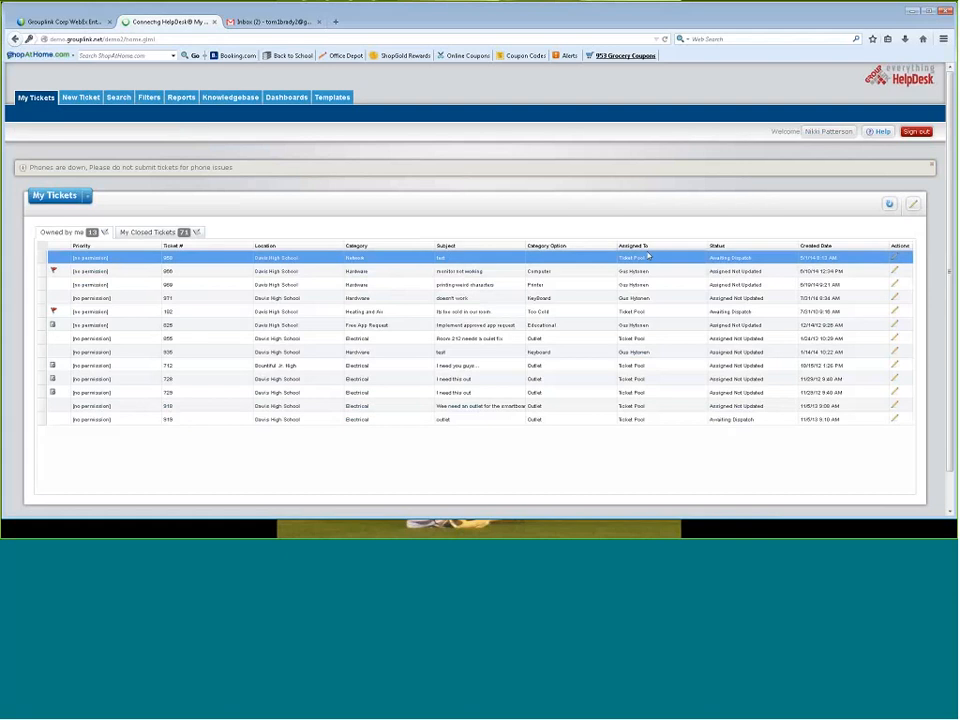
click(893, 326)
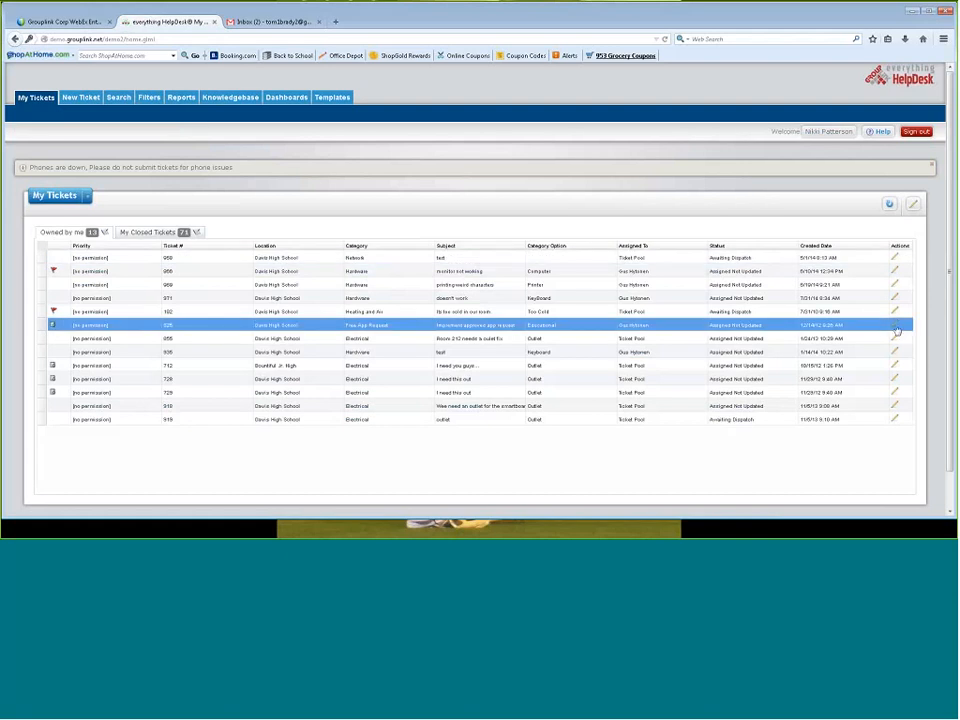
click(896, 330)
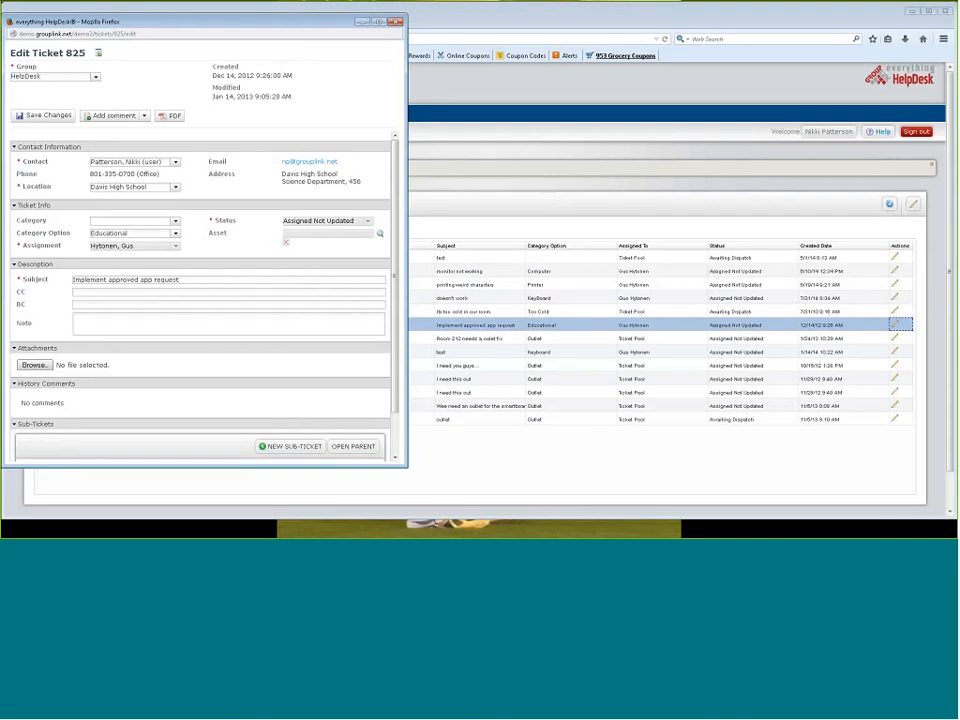
drag(172, 22, 292, 56)
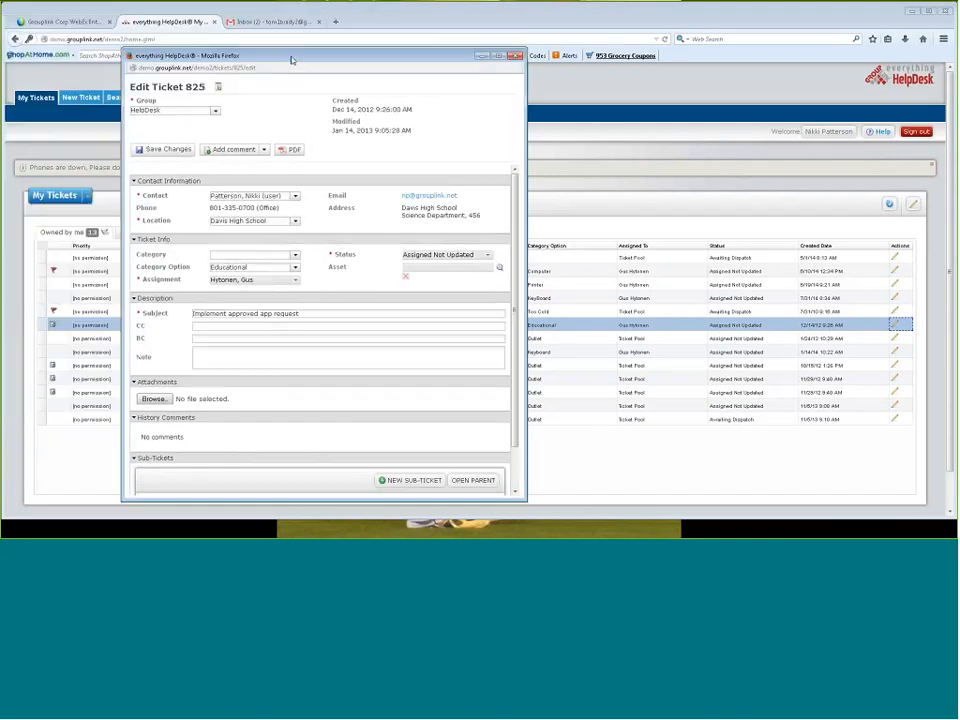
click(517, 57)
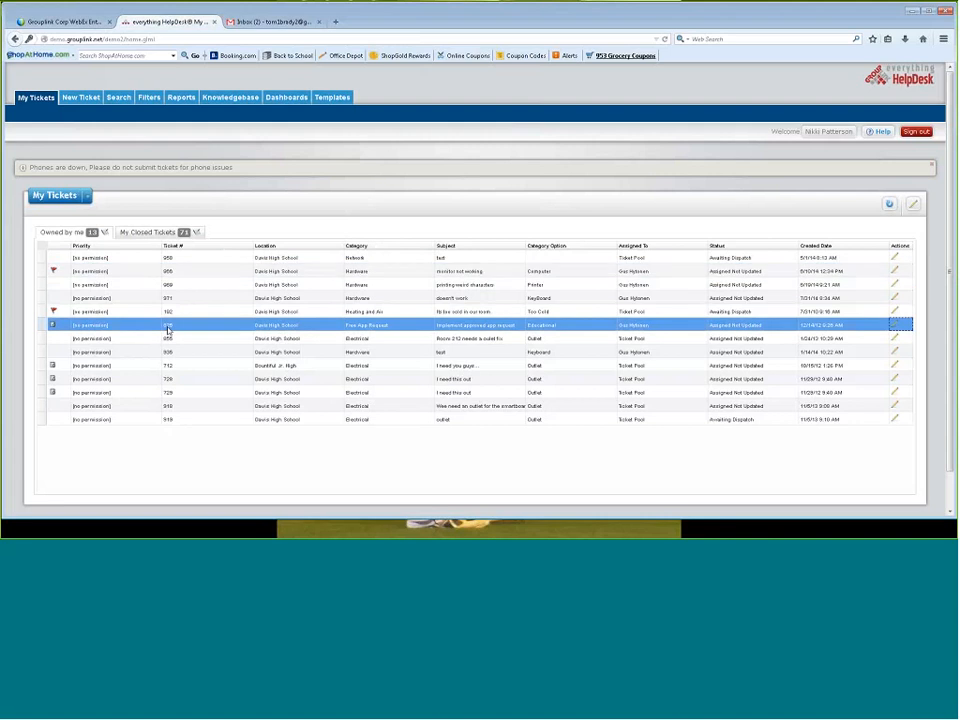
Start a new ticket for the Tech Services group
click(82, 98)
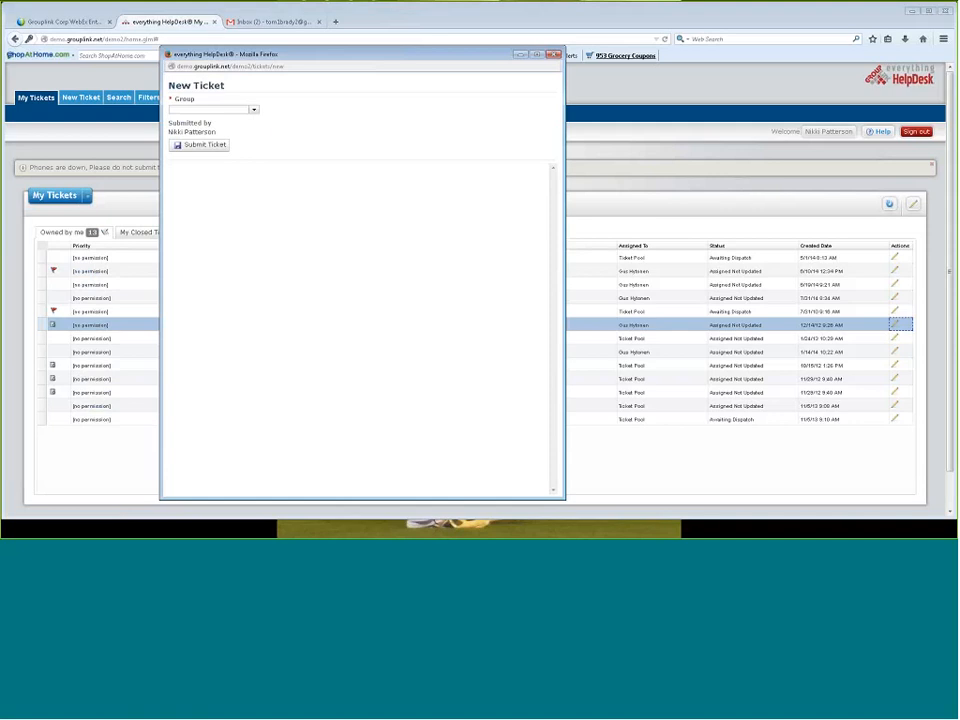
click(254, 113)
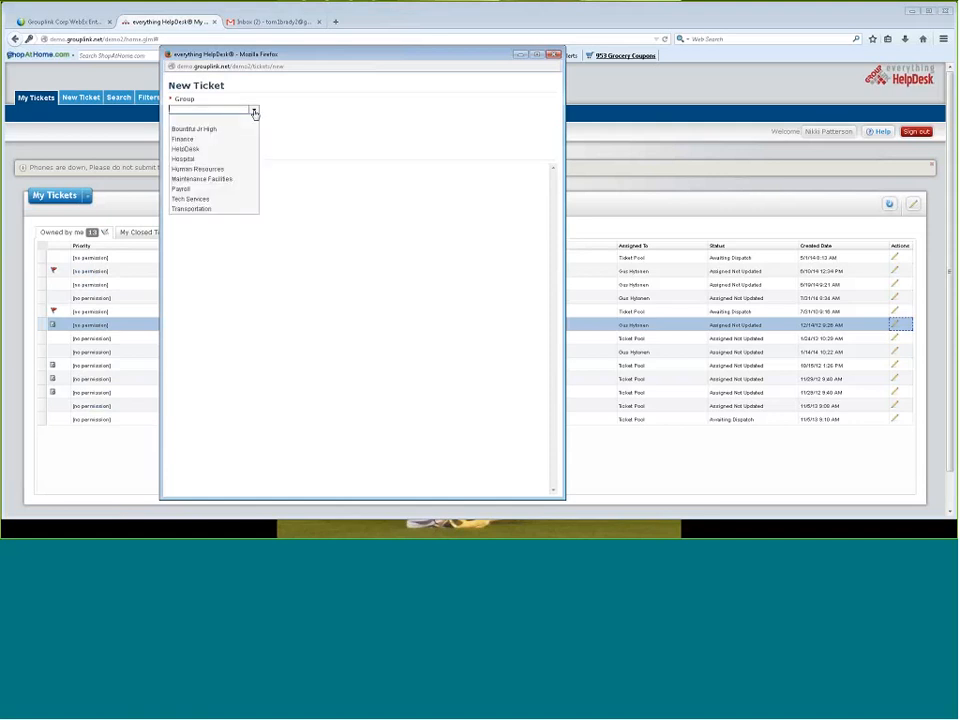
click(240, 205)
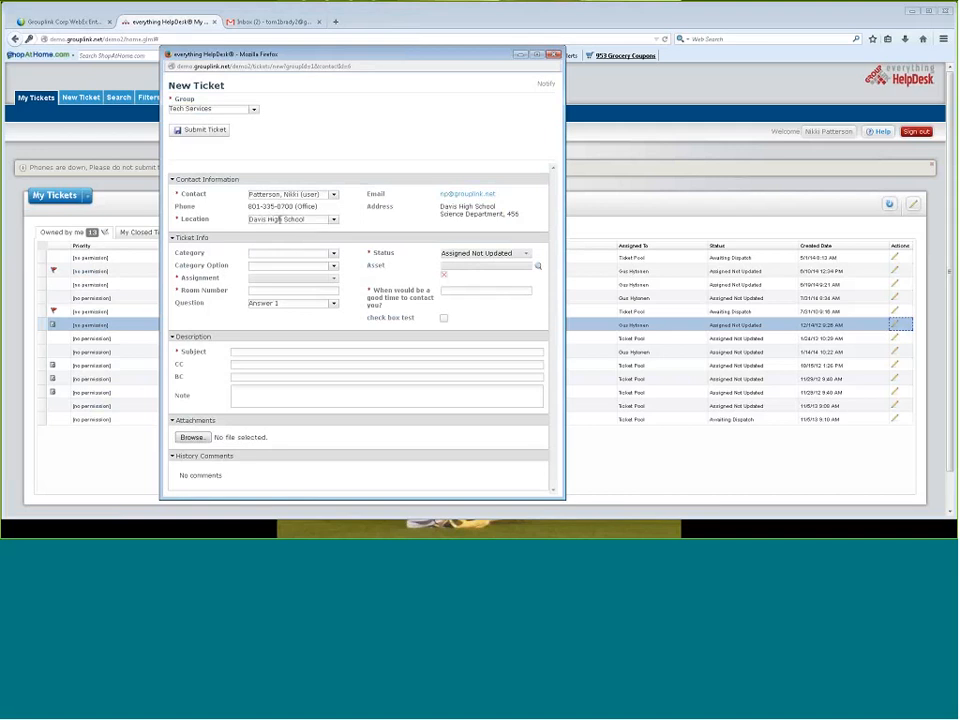
Check the location choices, keeping Davis High School, and set the new ticket's category to Hardware with category option Printer
click(333, 221)
click(334, 222)
click(333, 253)
click(326, 279)
click(334, 267)
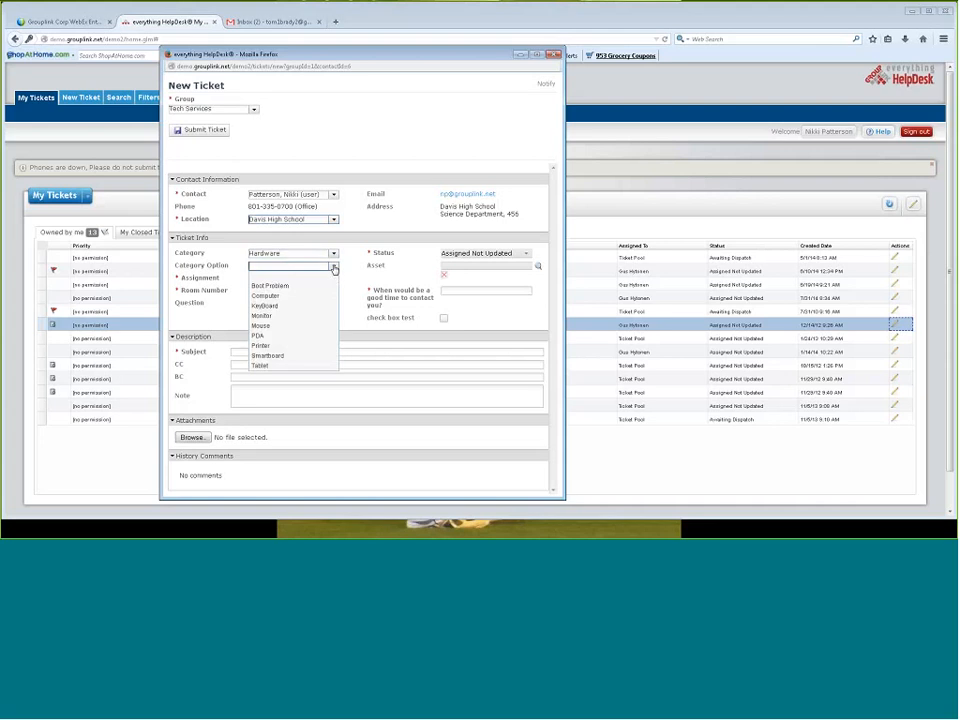
click(323, 346)
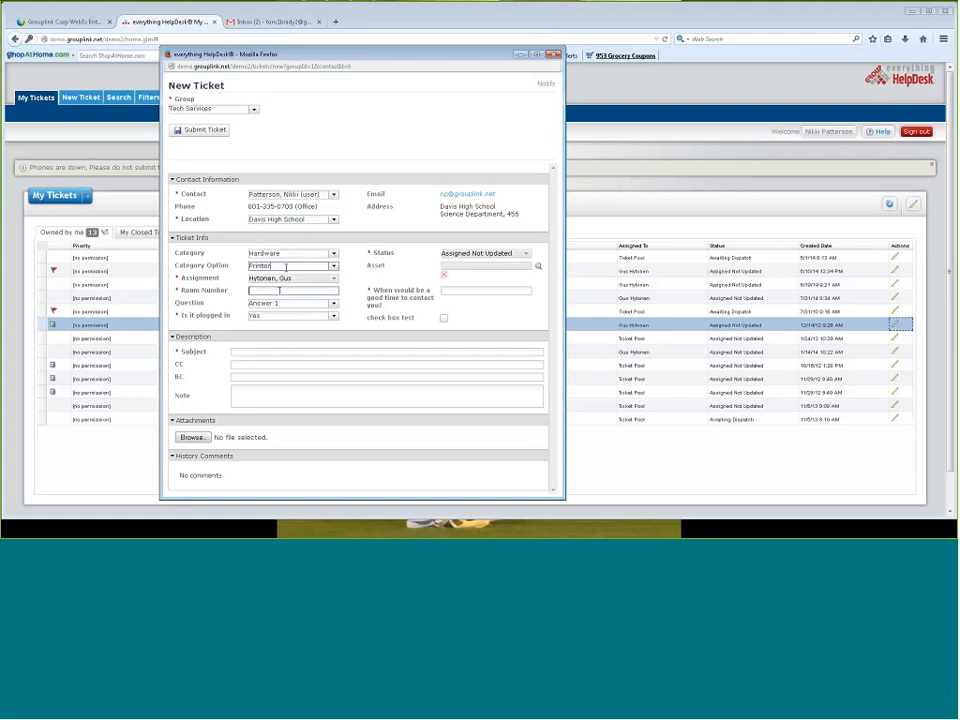
Enter room number 23 and 12:00 as a good time to contact in the new ticket
click(272, 291)
text(23)
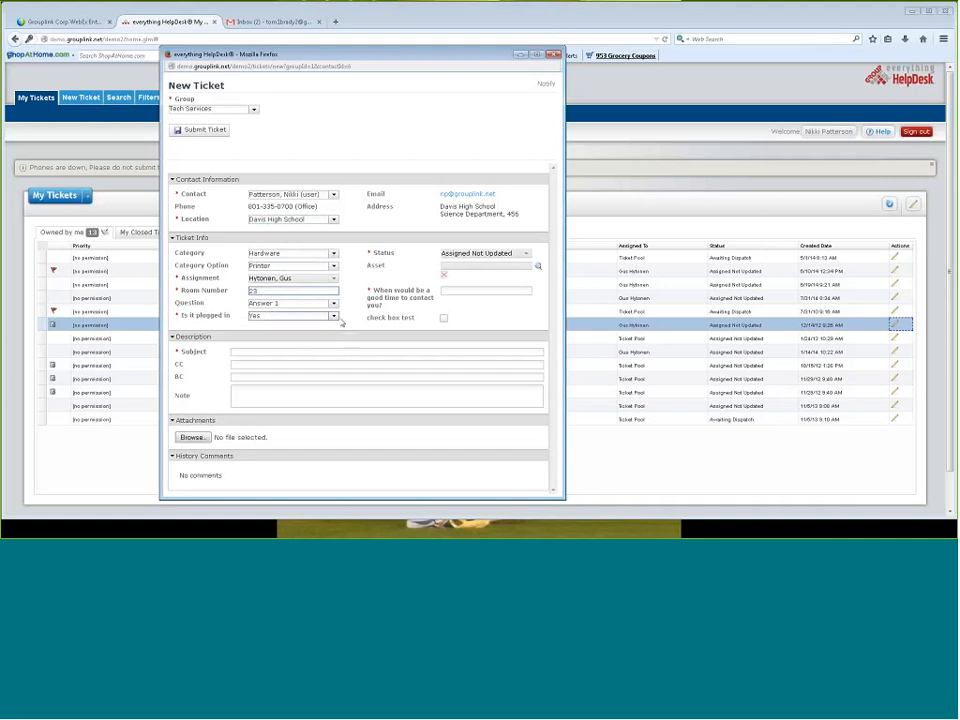
click(457, 293)
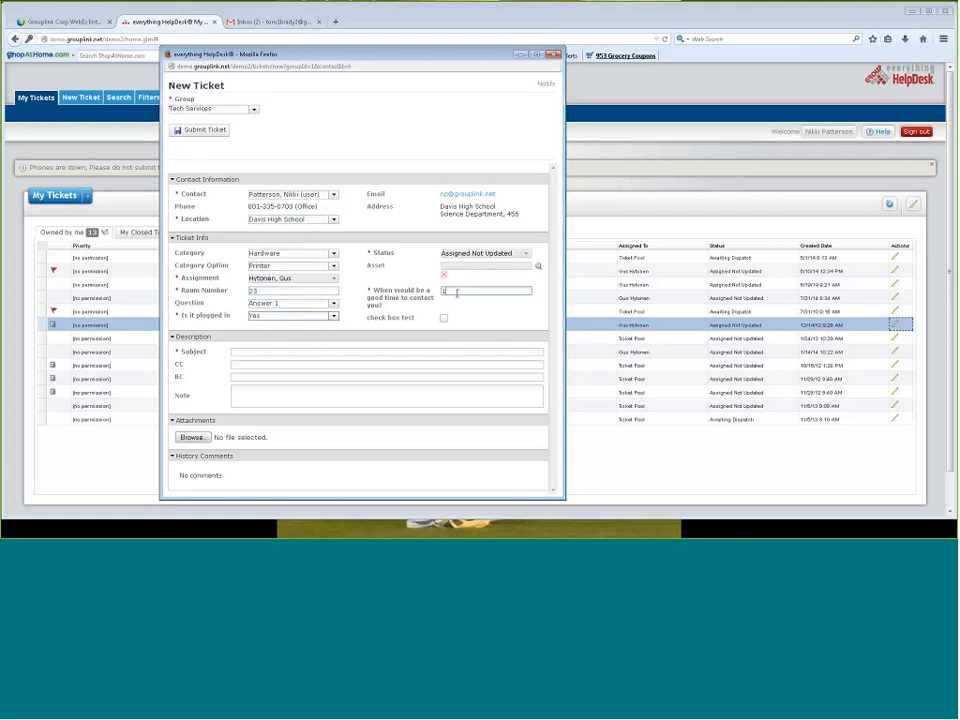
text(12:00)
Give the ticket the subject "Testing", leave the note empty, and submit it
click(390, 352)
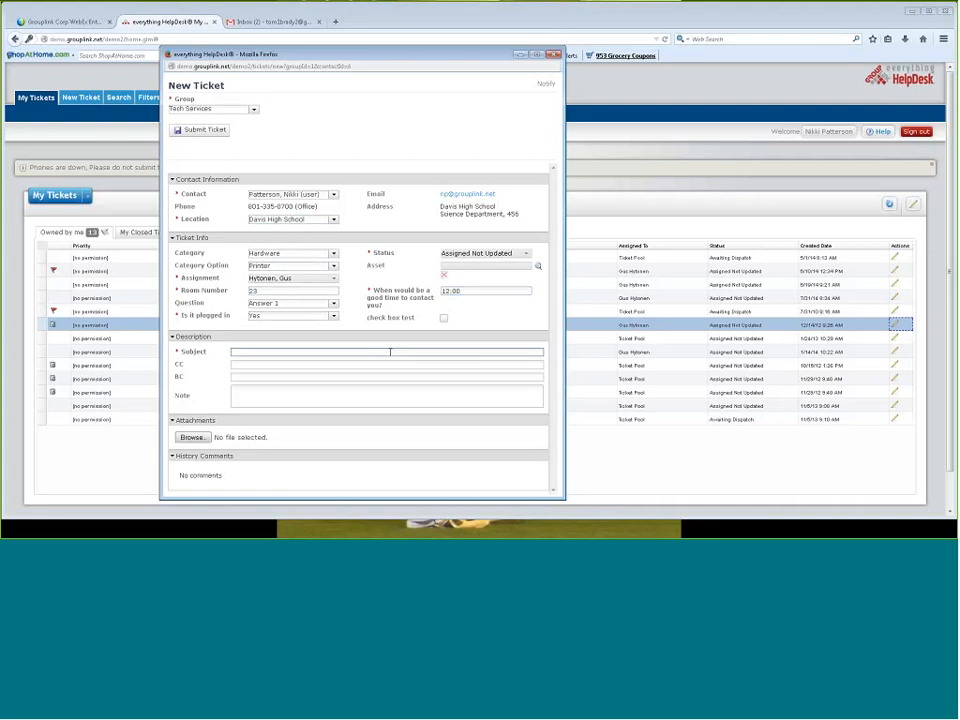
text(Testing)
click(260, 397)
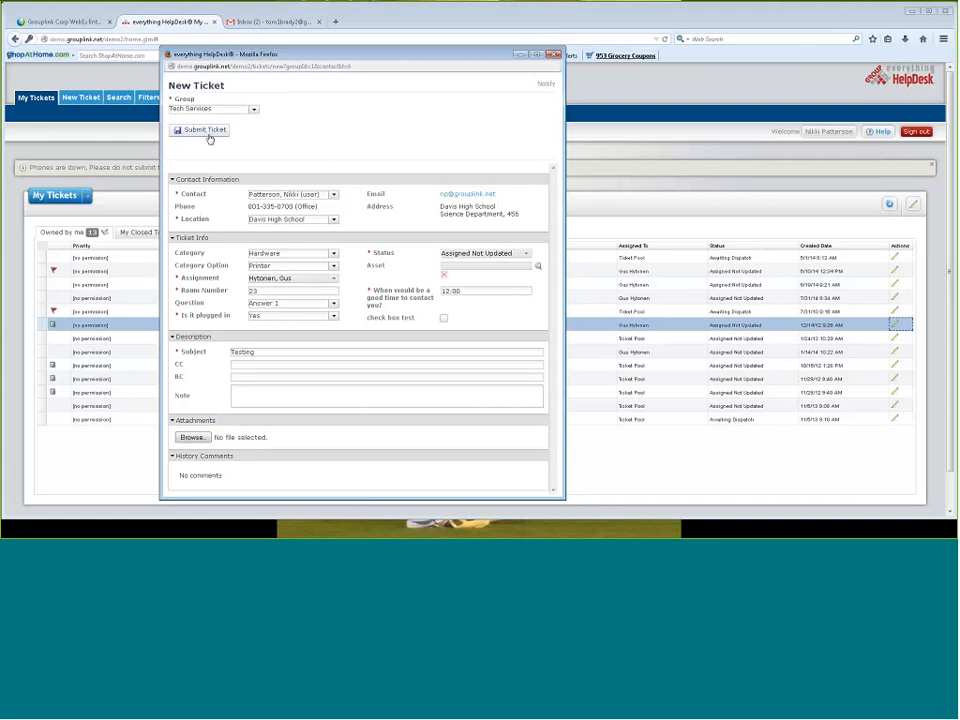
click(208, 136)
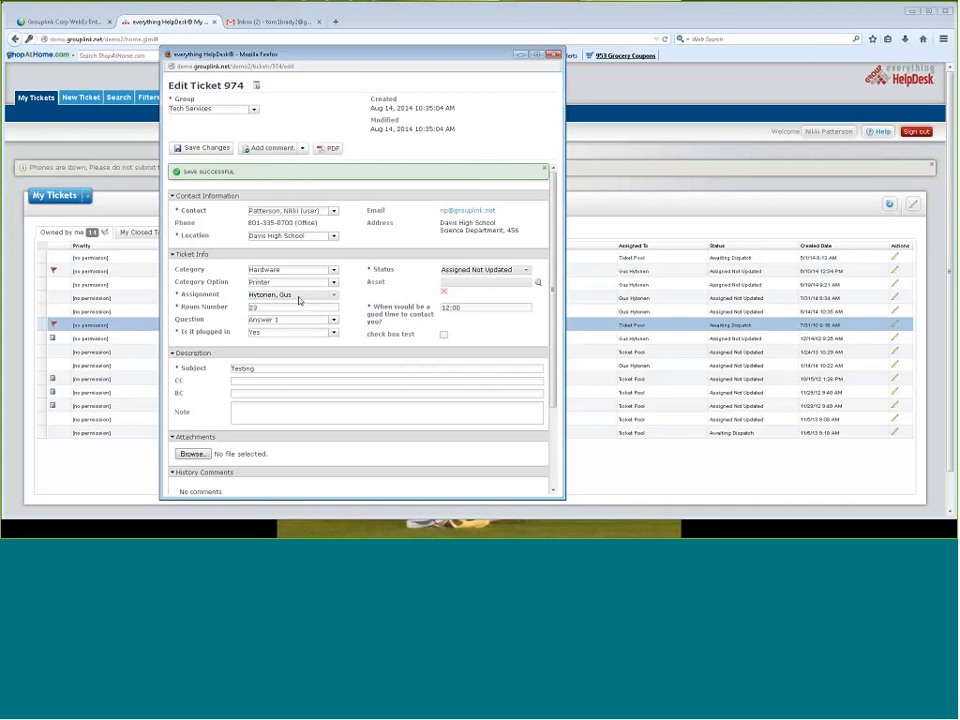
Check the submitted ticket's assignment, close the ticket, and open the Knowledgebase article list
double_click(298, 298)
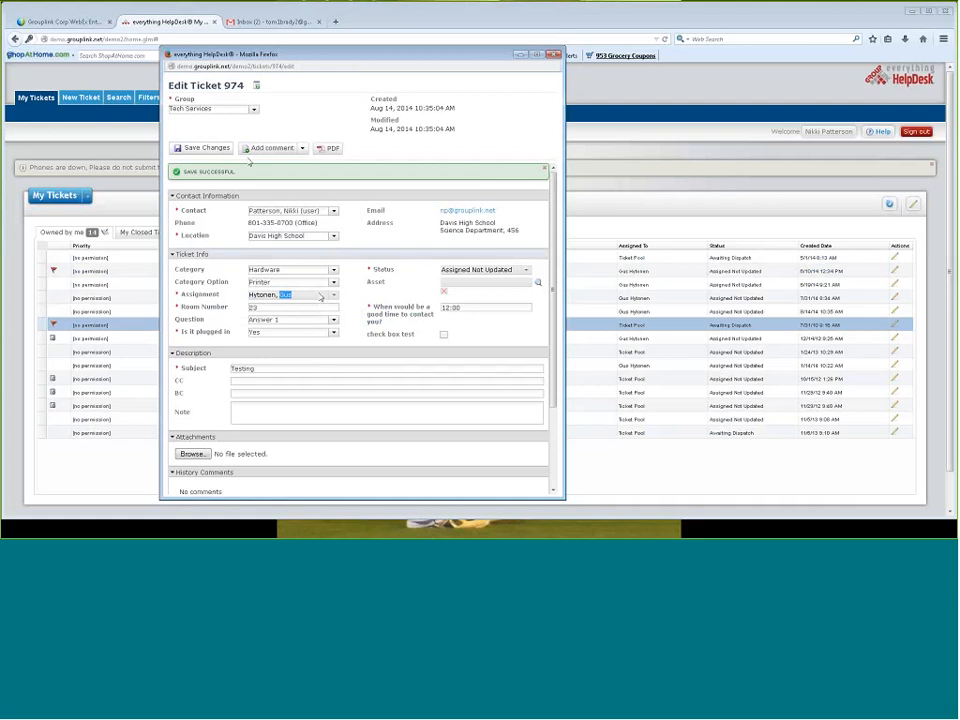
click(555, 54)
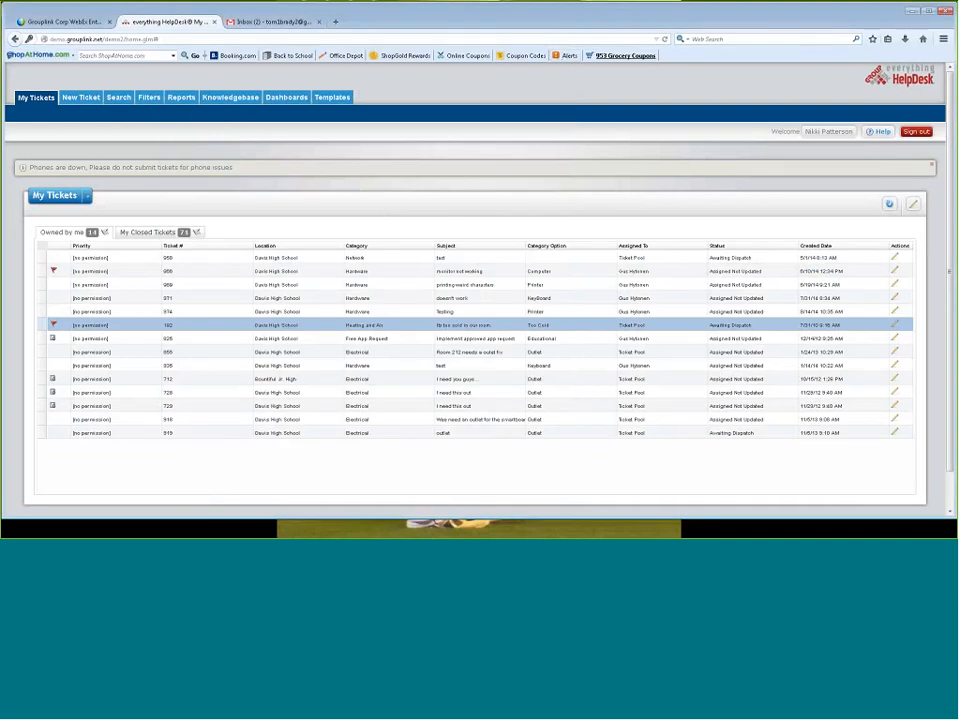
click(234, 99)
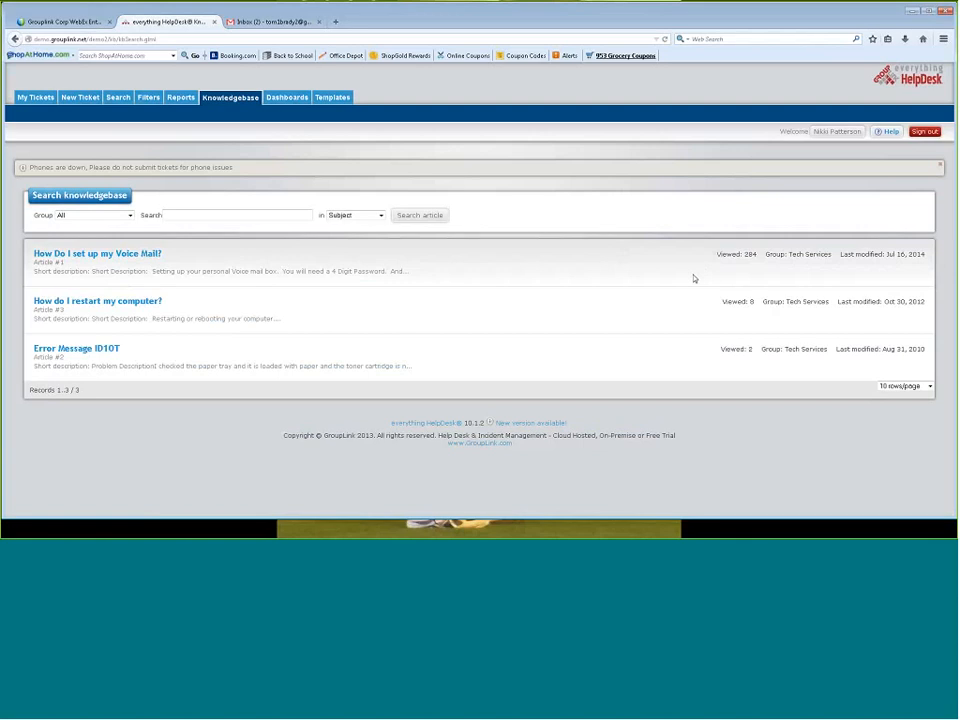
Sign out and sign in with the manager account's login ID and password, dismissing the offer to remember the password
click(926, 132)
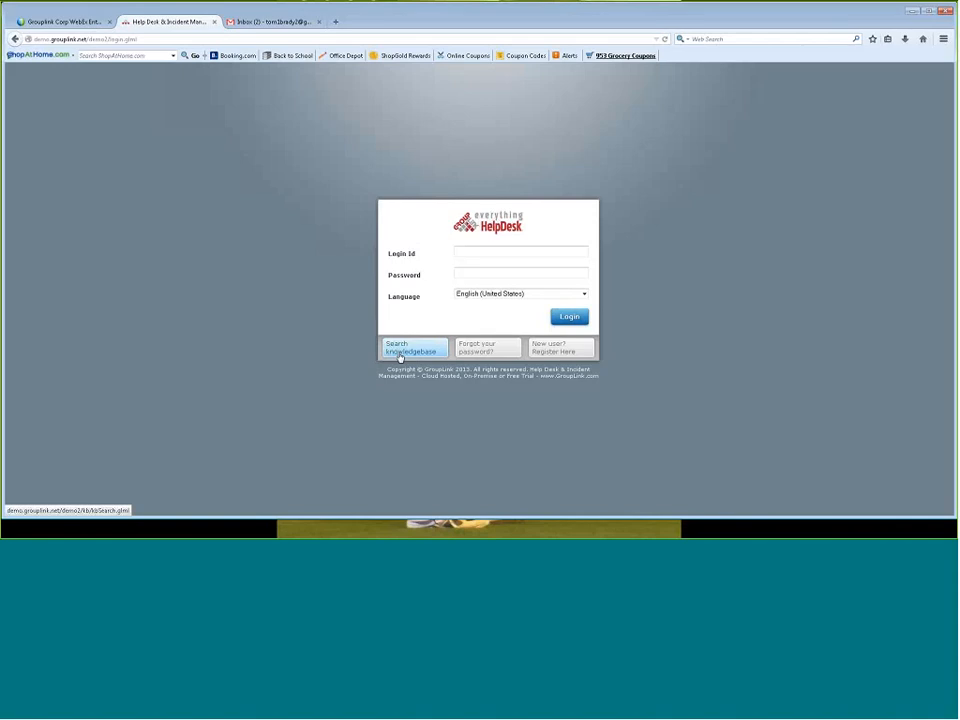
key(Tab)
key(Return)
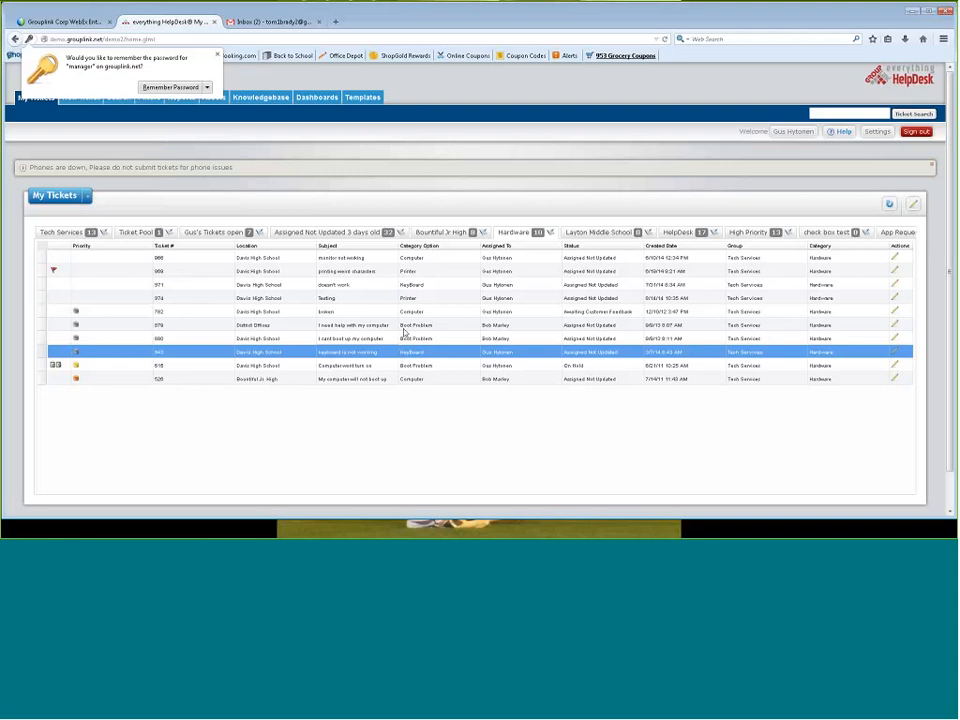
click(216, 50)
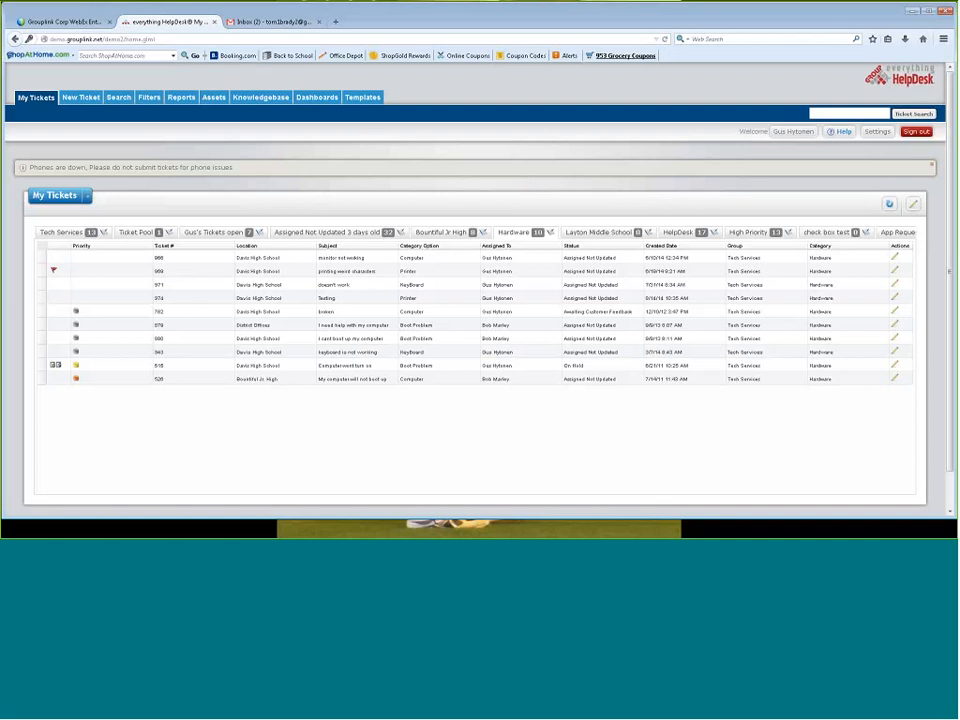
Open the "printing weird characters" ticket from the Hardware list and read its history comments
click(546, 285)
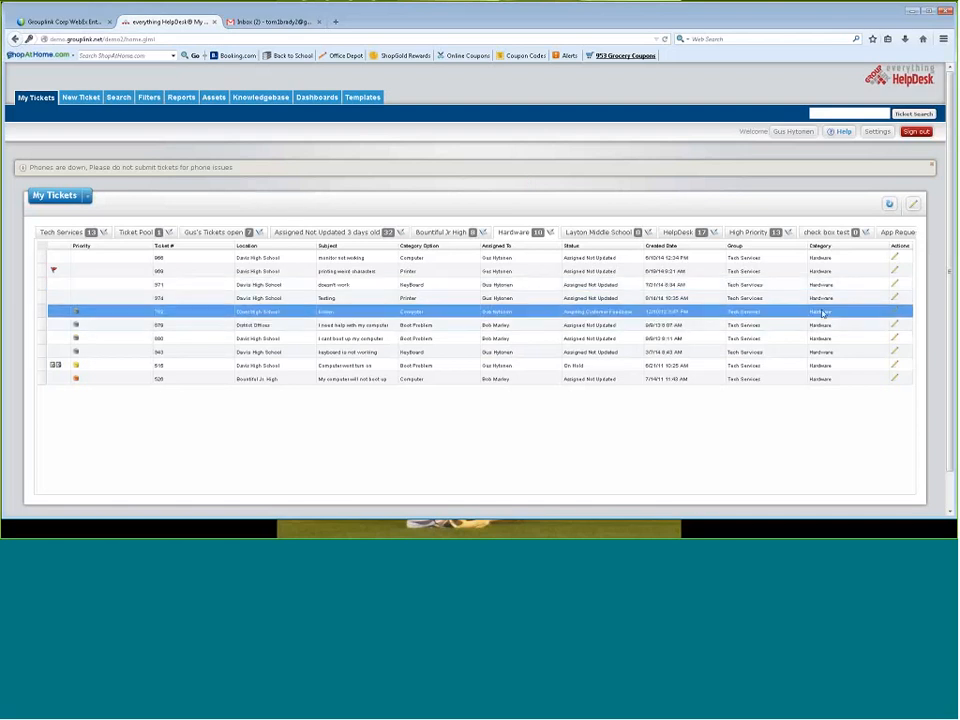
click(895, 271)
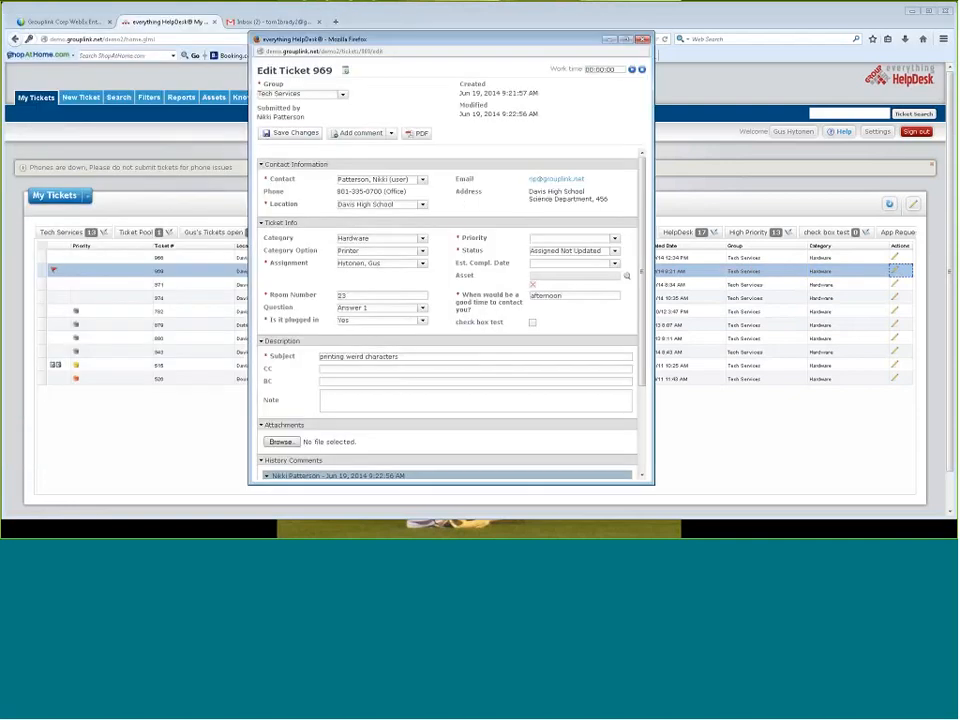
scroll(648, 437, down, 3)
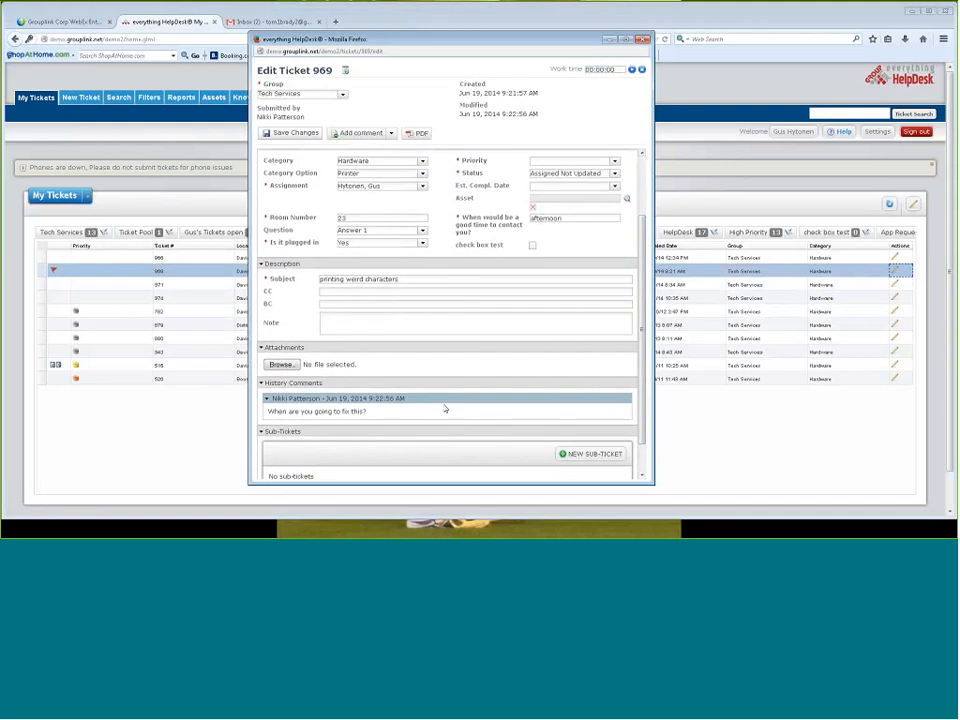
Add the comment "here is my question" to the ticket with only the user notified, and save it
click(363, 135)
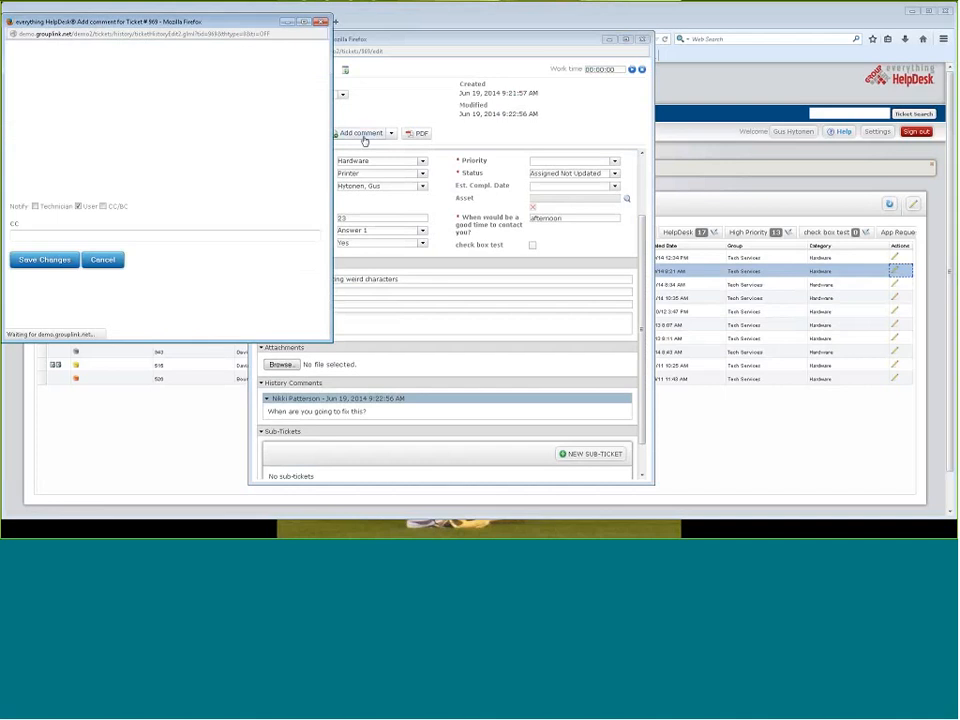
text(here is my )
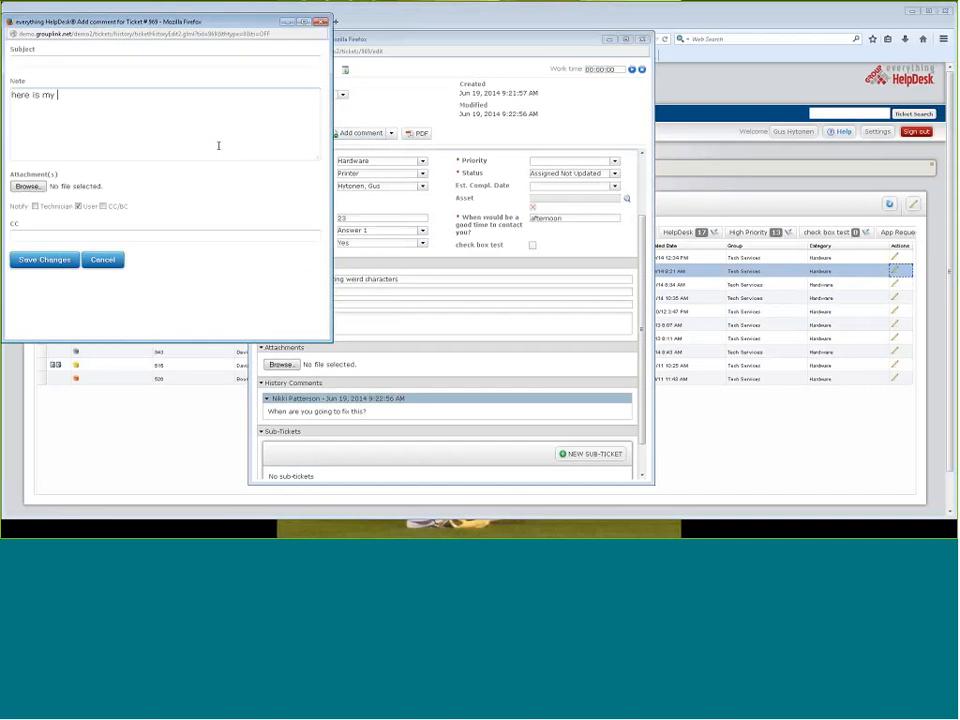
text(question)
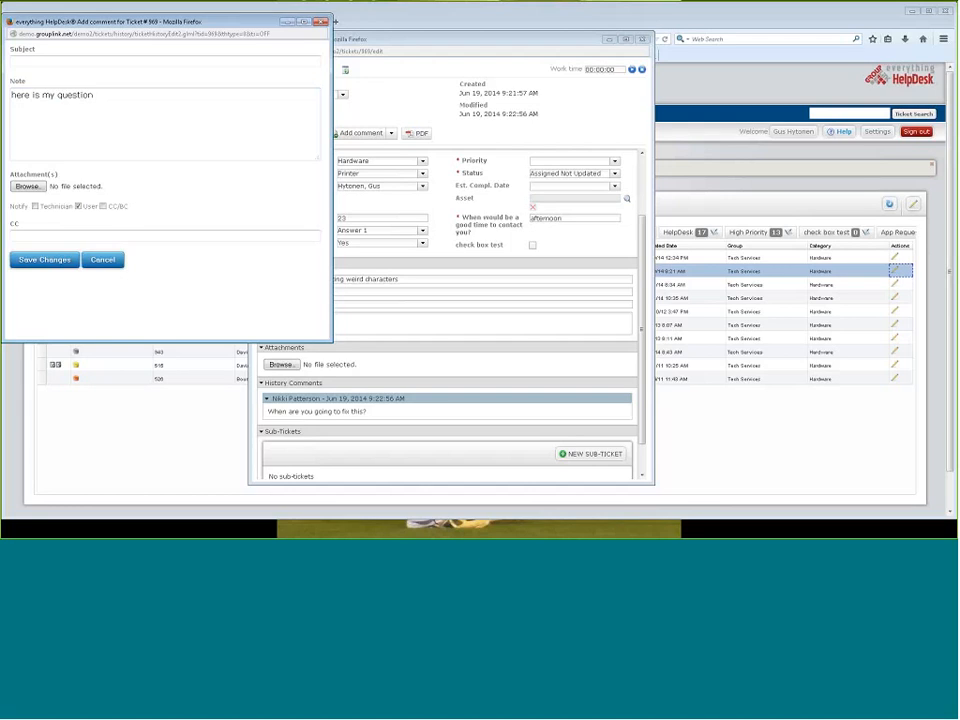
drag(158, 22, 438, 50)
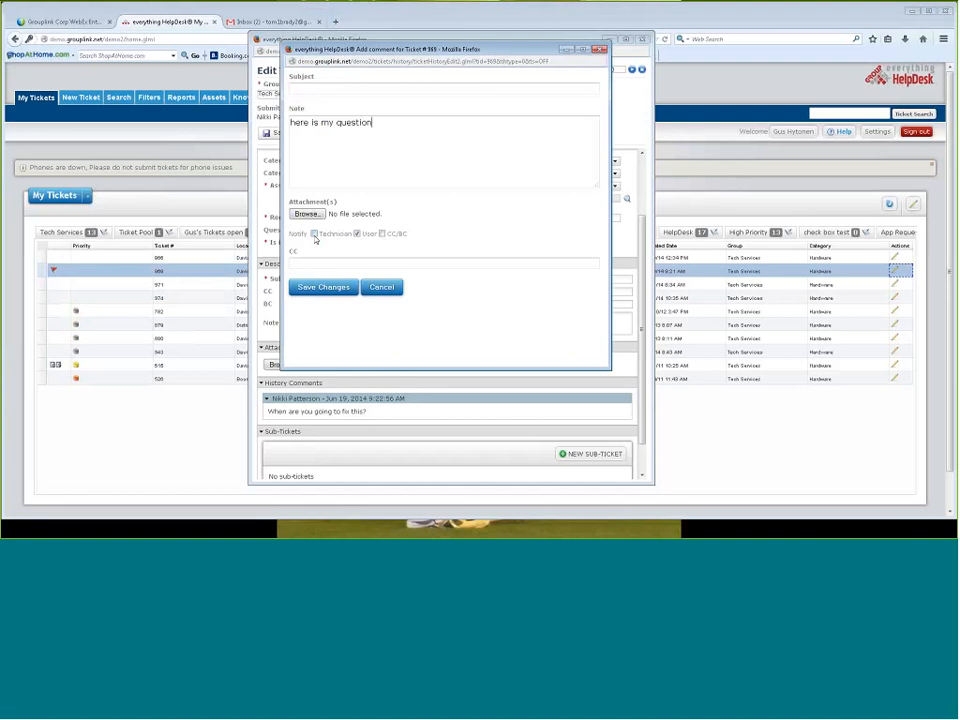
click(323, 287)
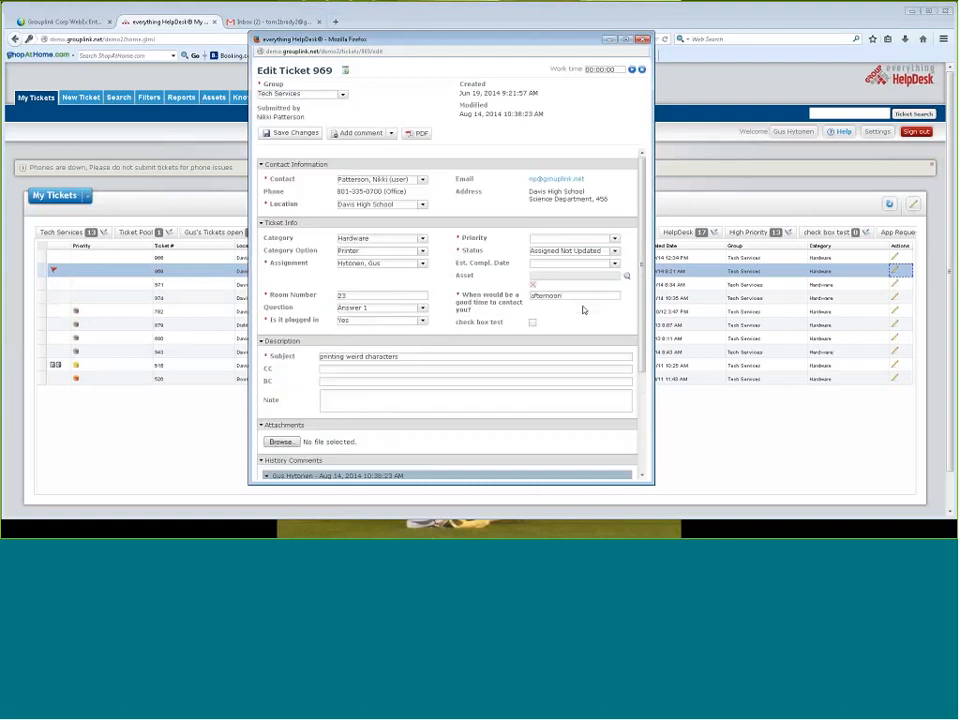
Set the ticket's status to Closed, save it with user notification turned off for the change comment, and close the ticket window
scroll(583, 310, down, 3)
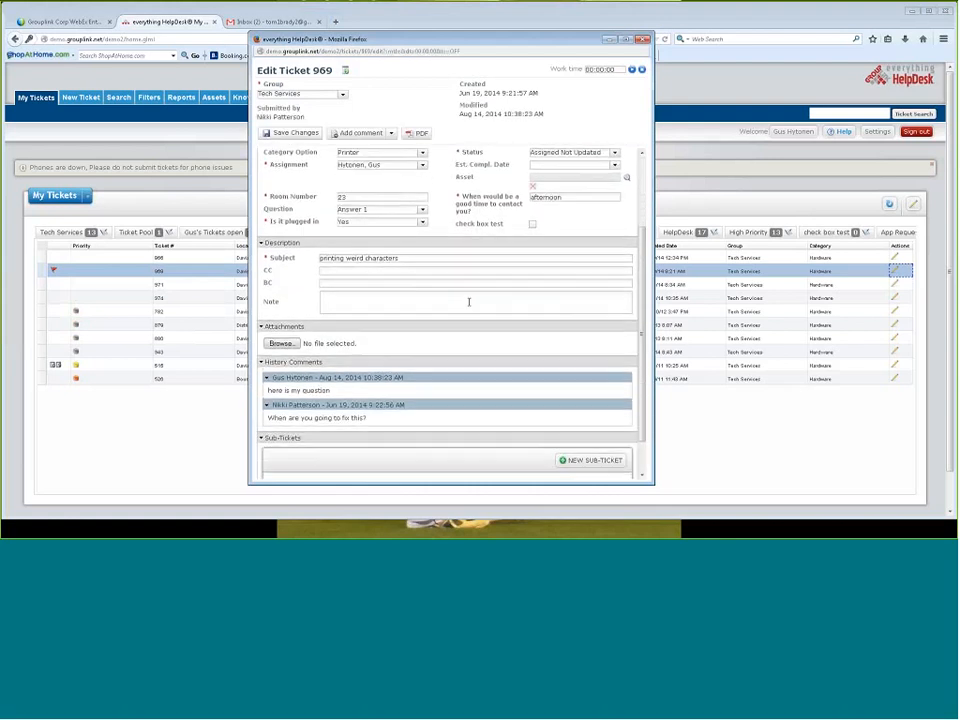
scroll(468, 302, down, 1)
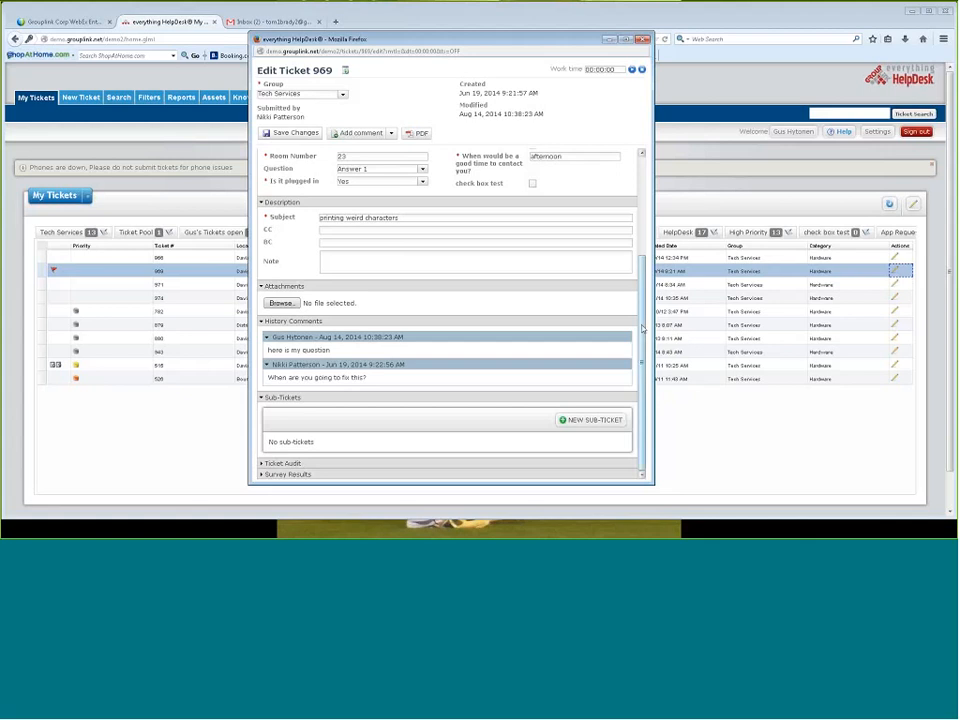
scroll(646, 268, up, 2)
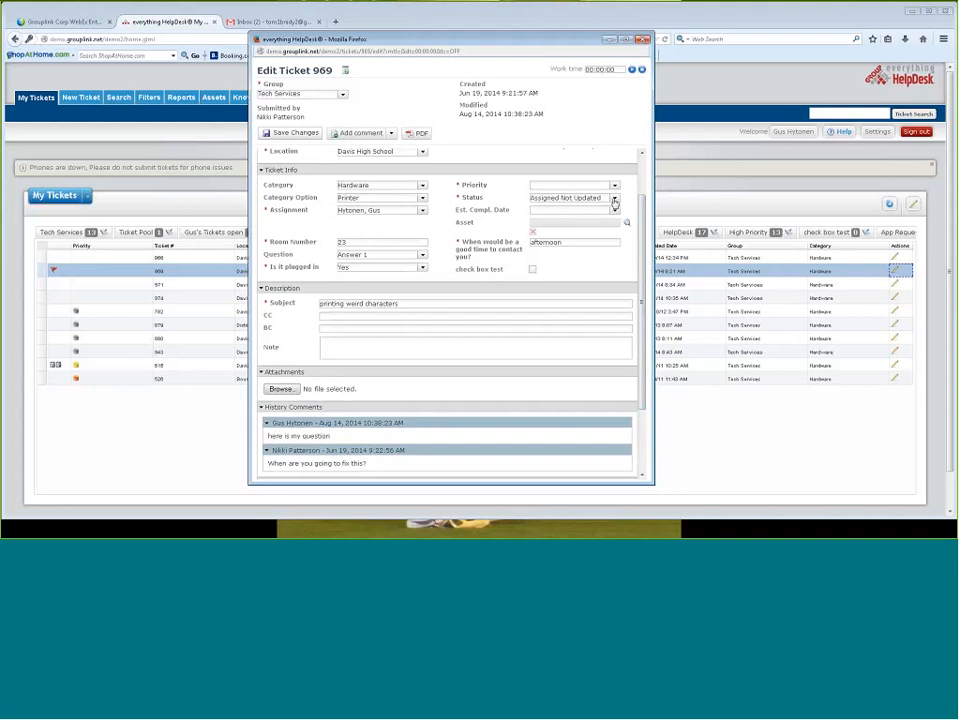
click(614, 199)
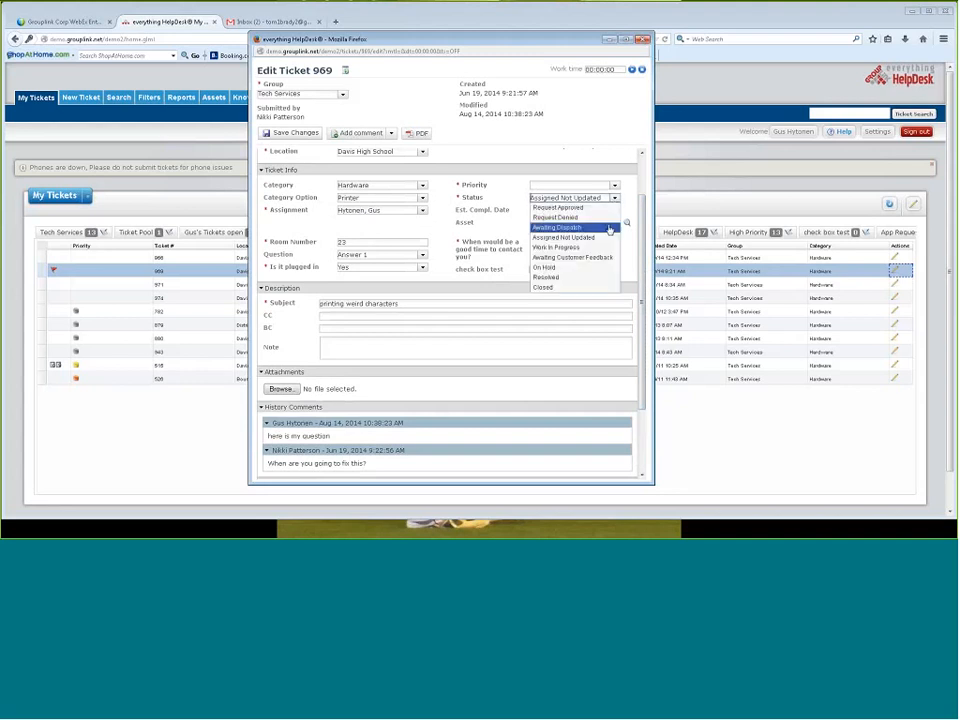
click(602, 287)
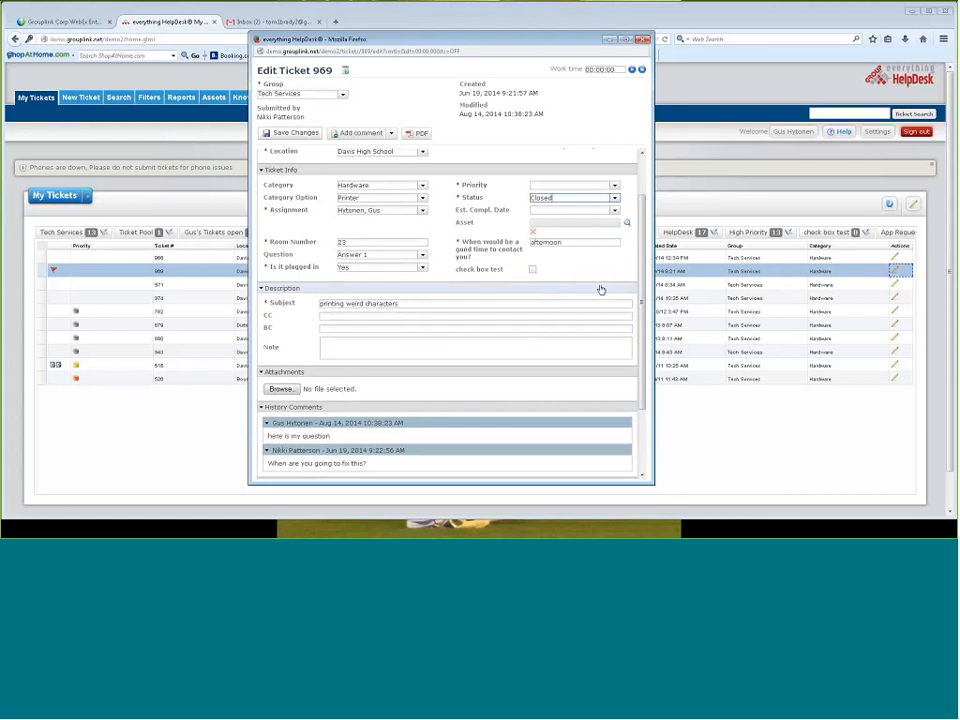
click(290, 133)
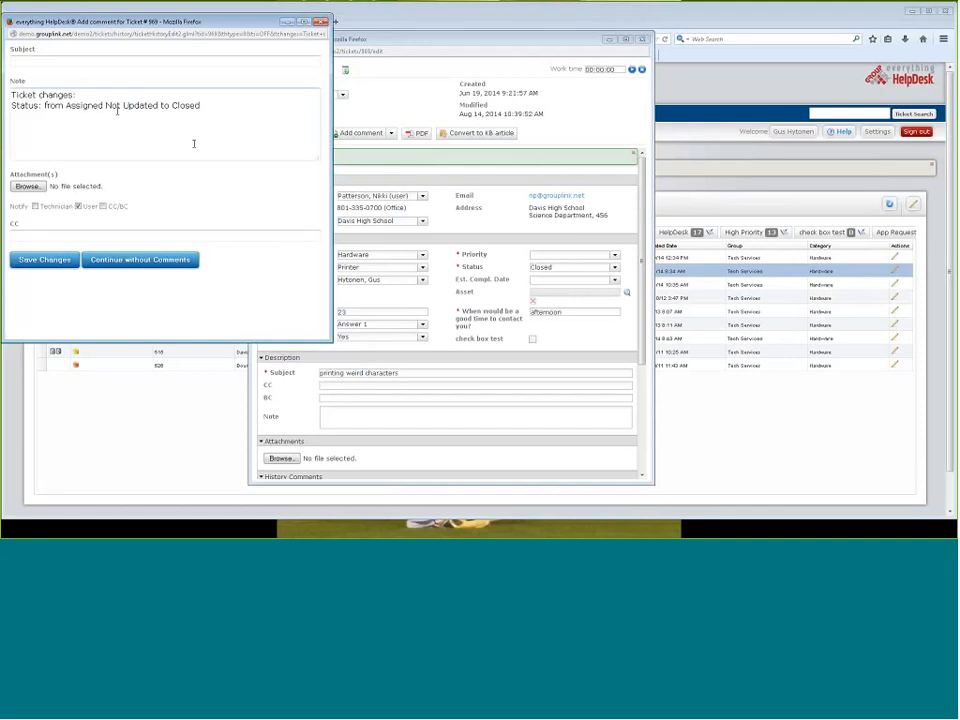
click(79, 206)
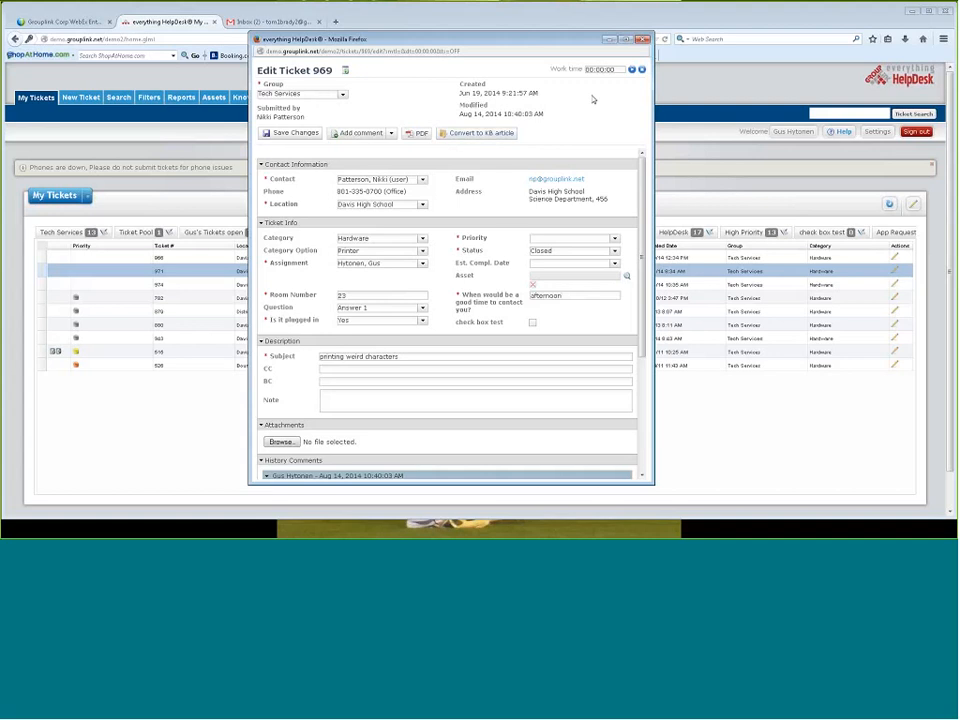
click(643, 40)
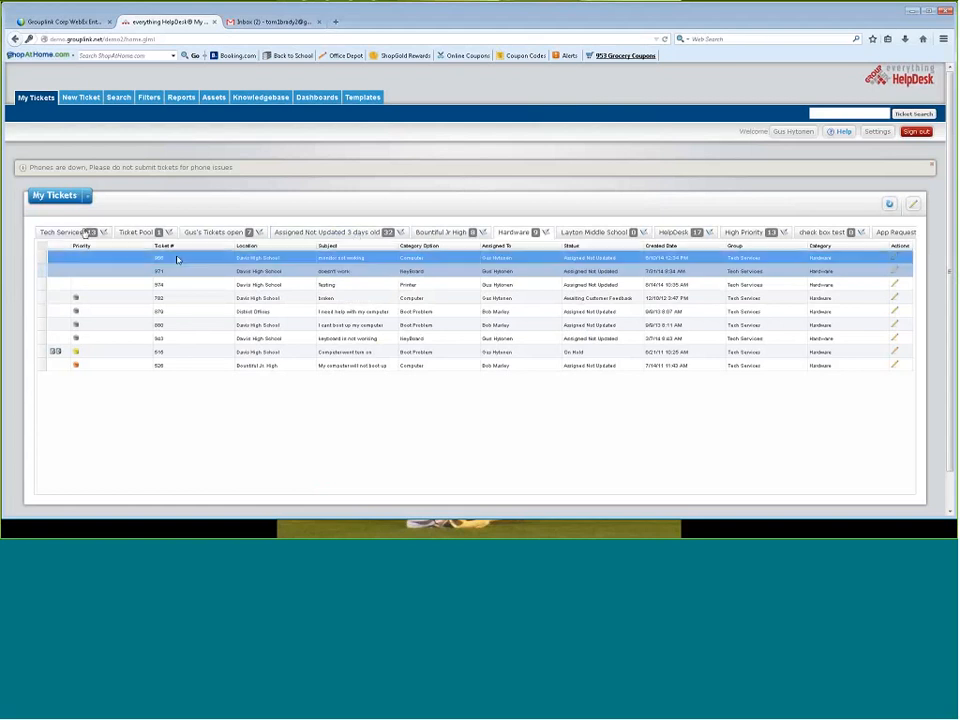
Look through the Tech Services, Hardware, Layton Middle School and Bountiful Jr High ticket lists
click(60, 232)
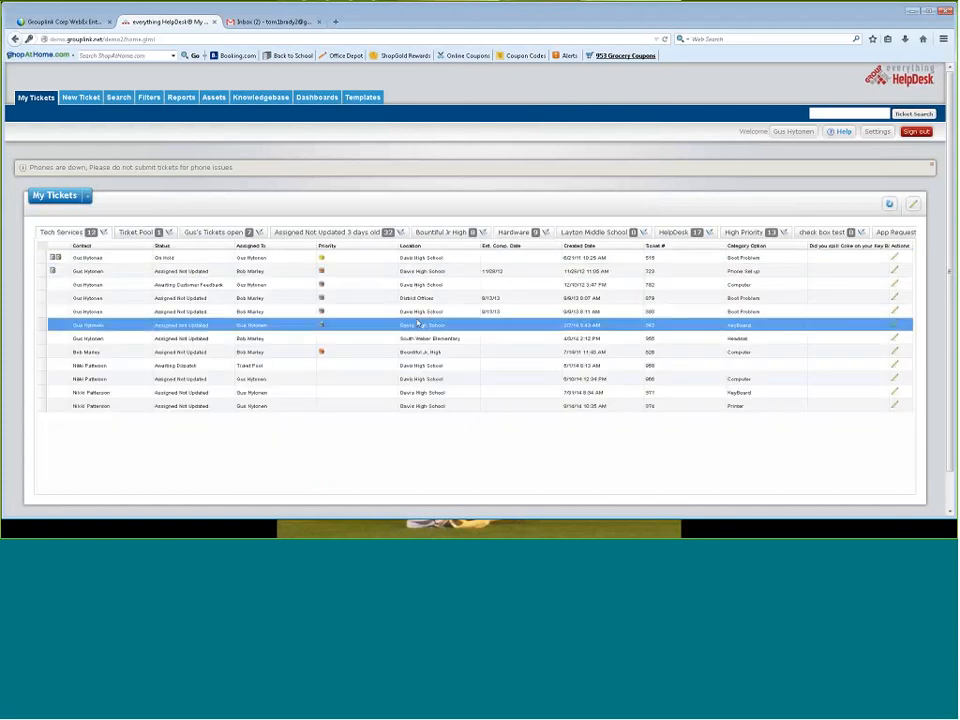
click(513, 232)
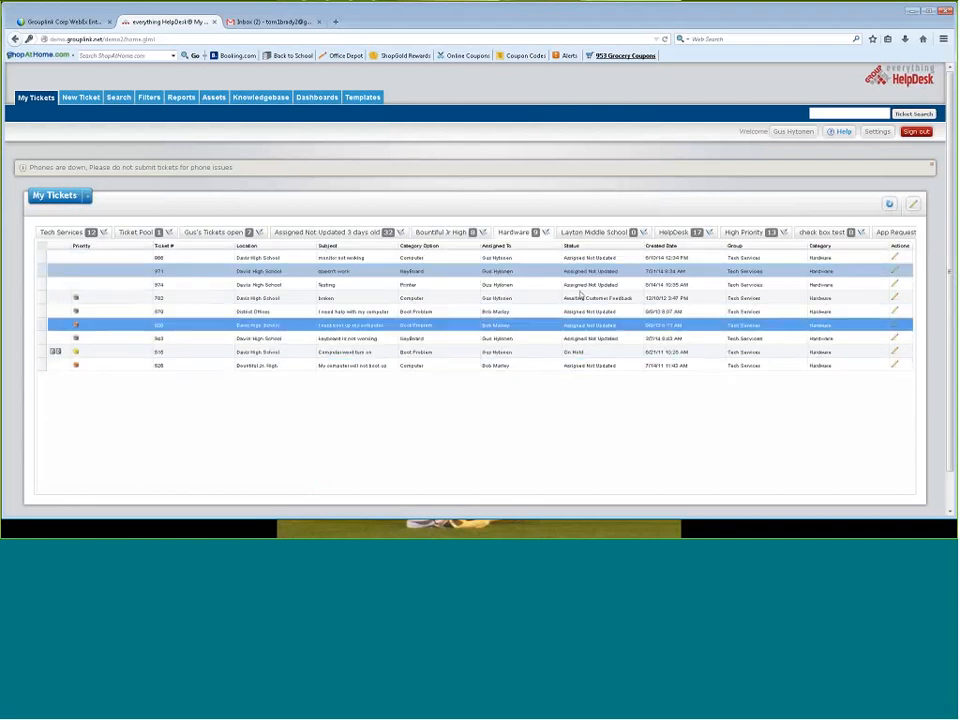
click(593, 233)
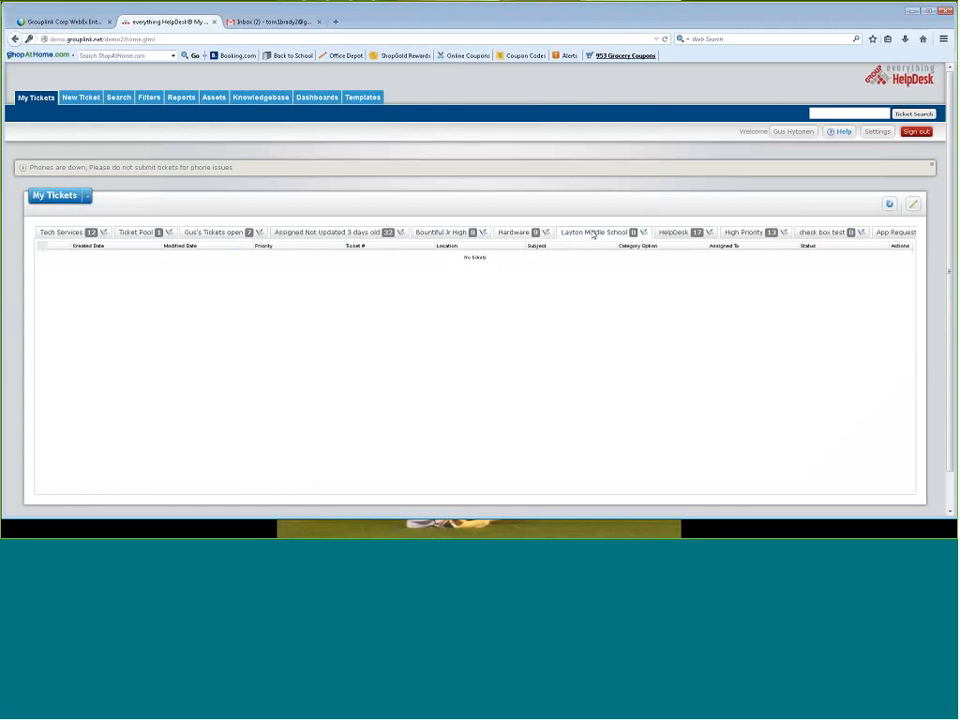
click(448, 238)
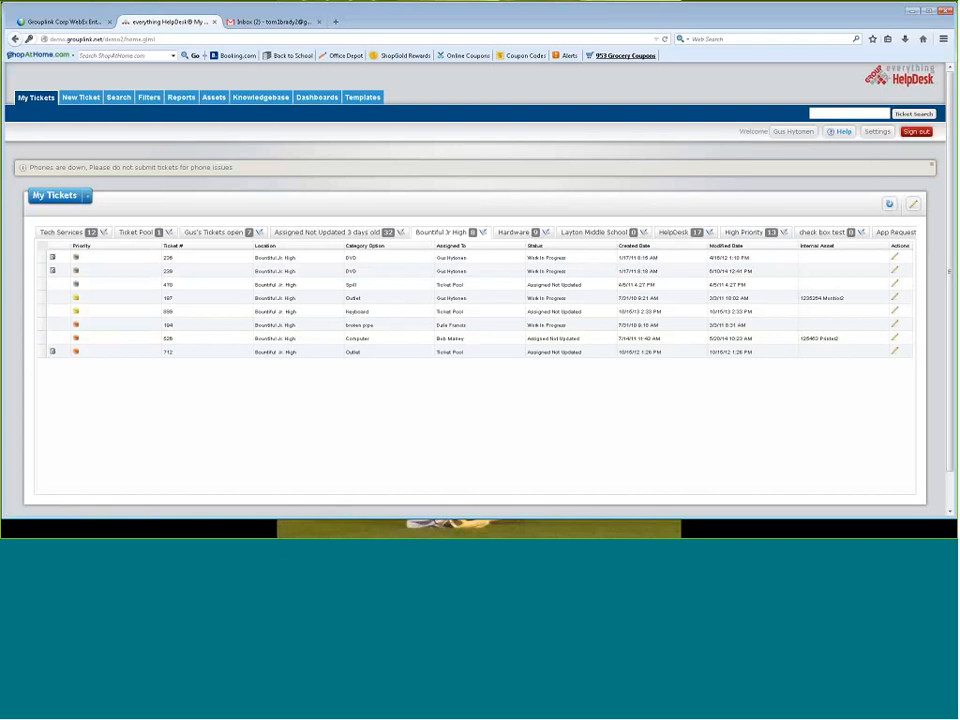
Start a new ticket filter and add the criterion Group equals Tech Services
click(849, 114)
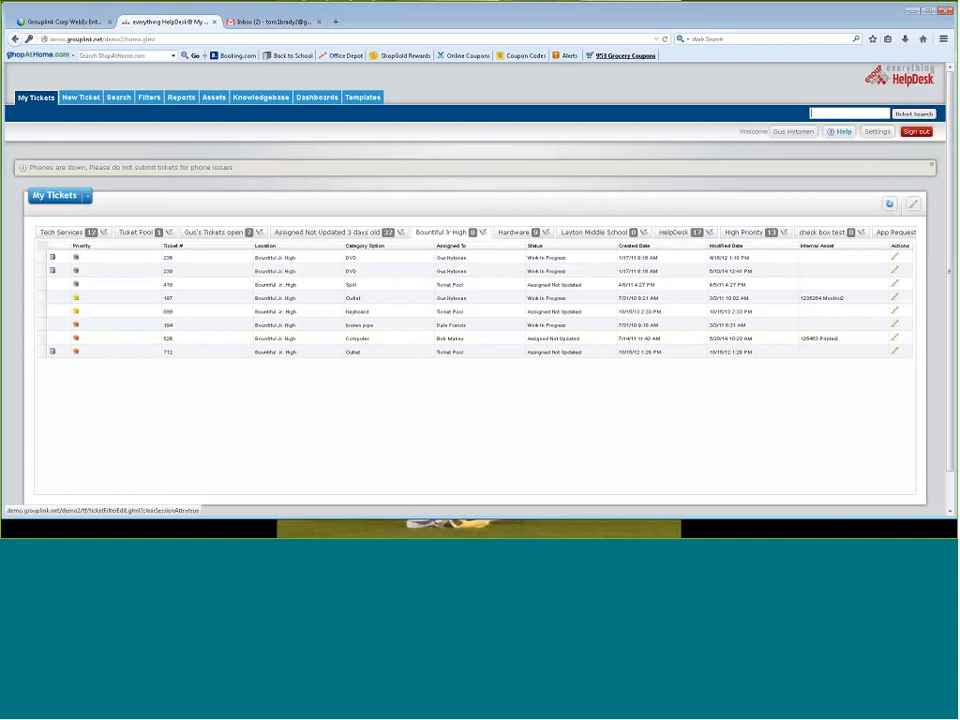
click(149, 98)
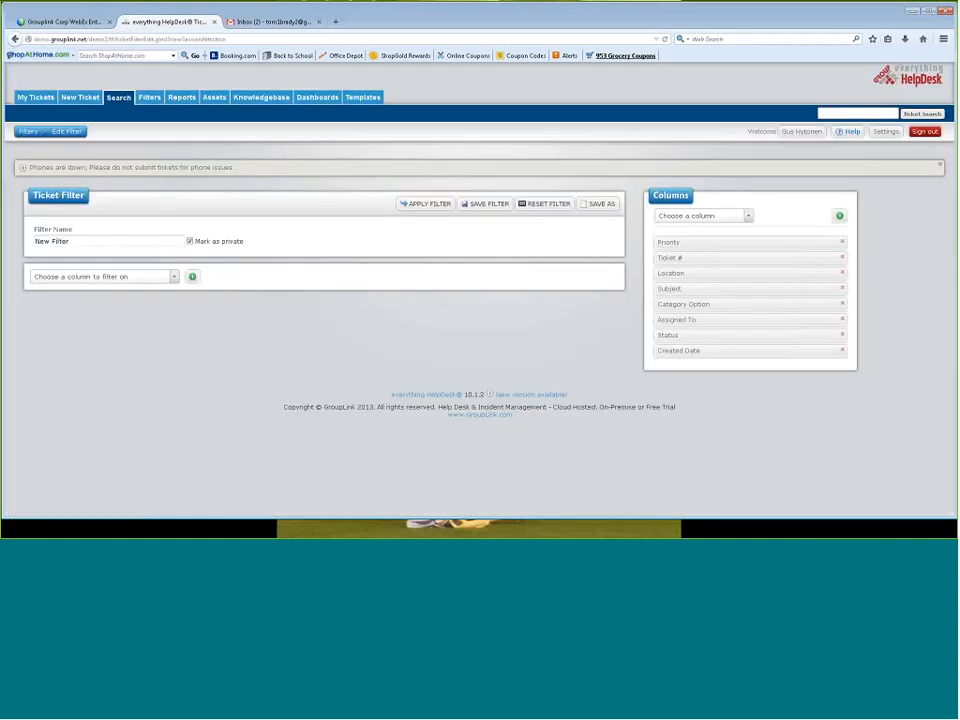
click(174, 277)
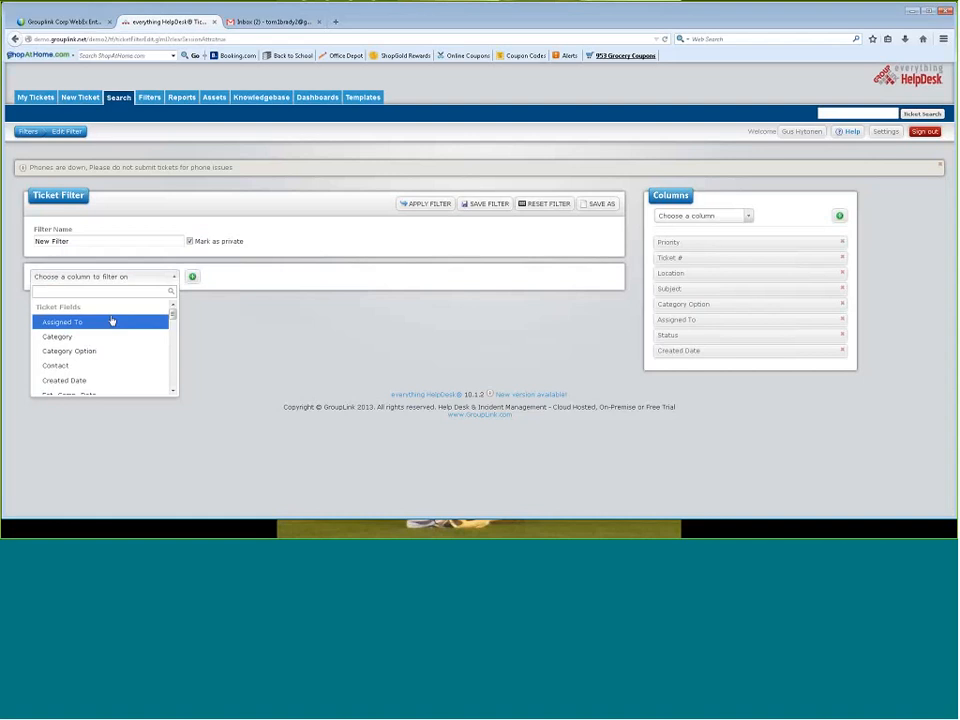
click(173, 391)
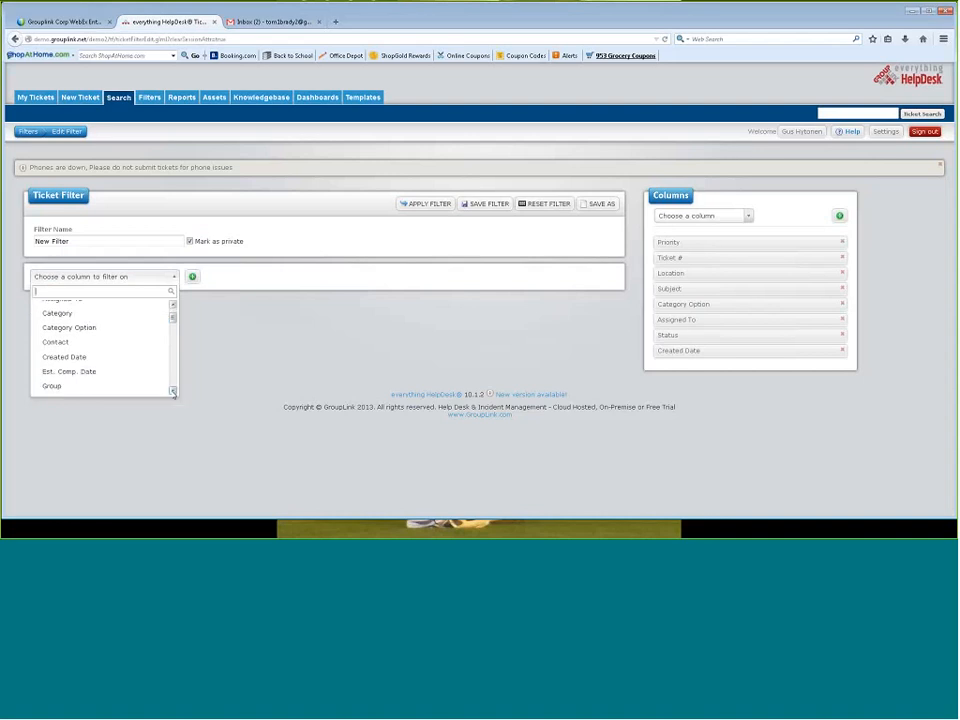
click(173, 391)
click(60, 358)
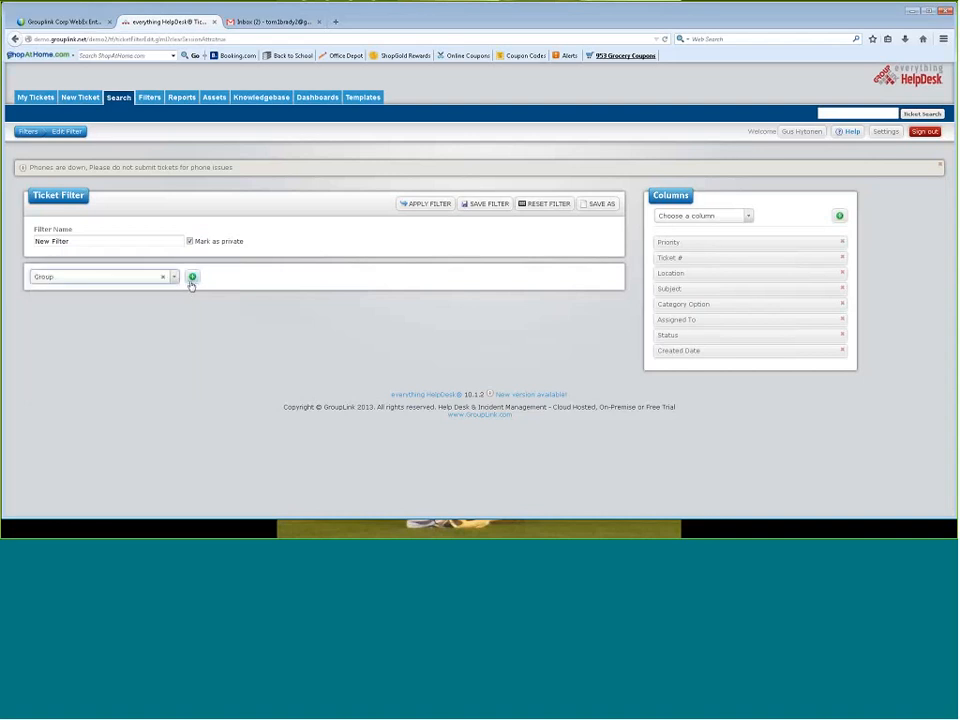
click(192, 277)
click(469, 305)
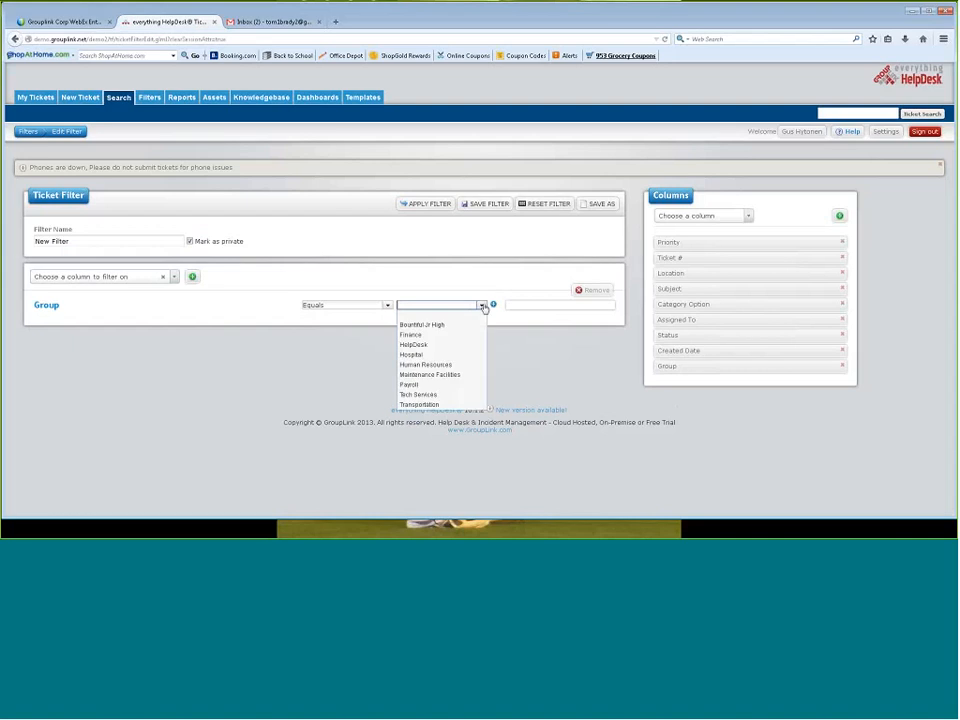
click(462, 396)
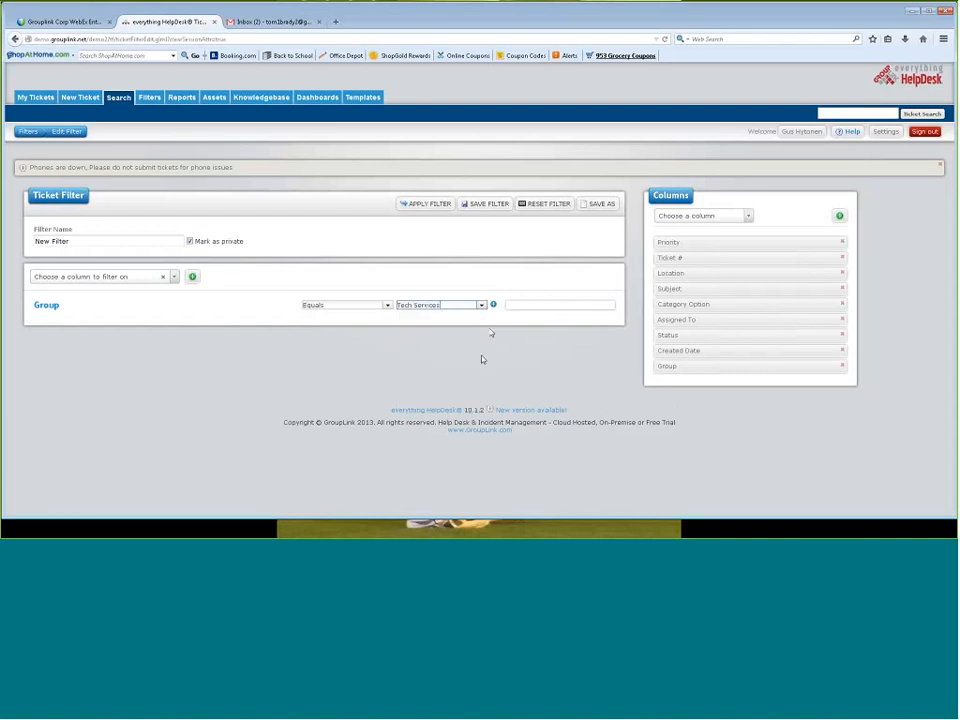
click(493, 305)
Add an Assigned To criterion to the filter that equals the manager account
click(174, 277)
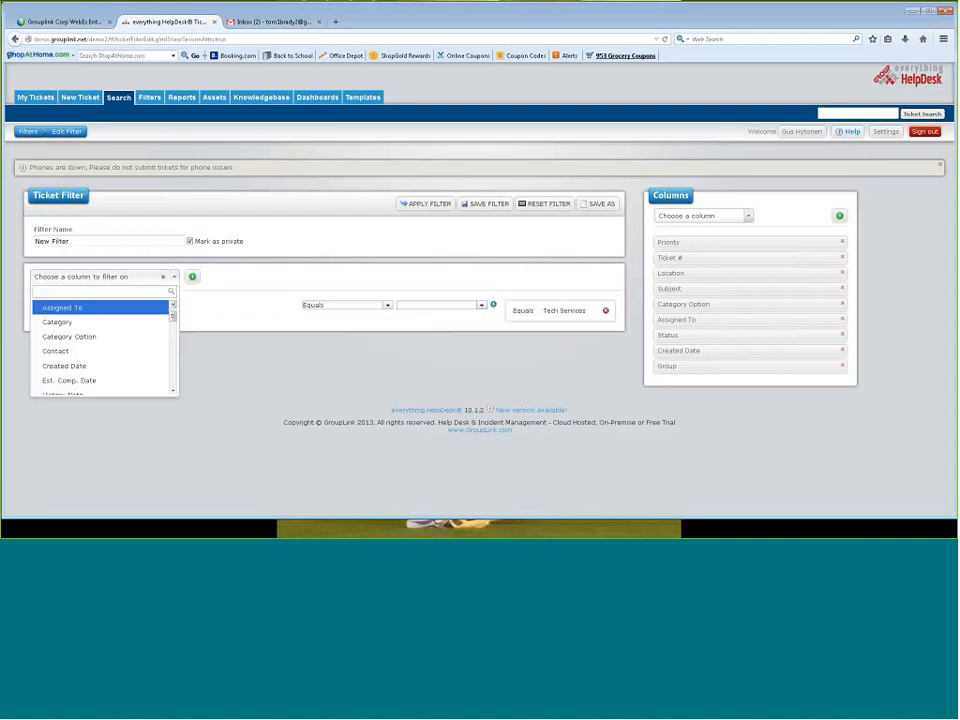
scroll(175, 372, down, 2)
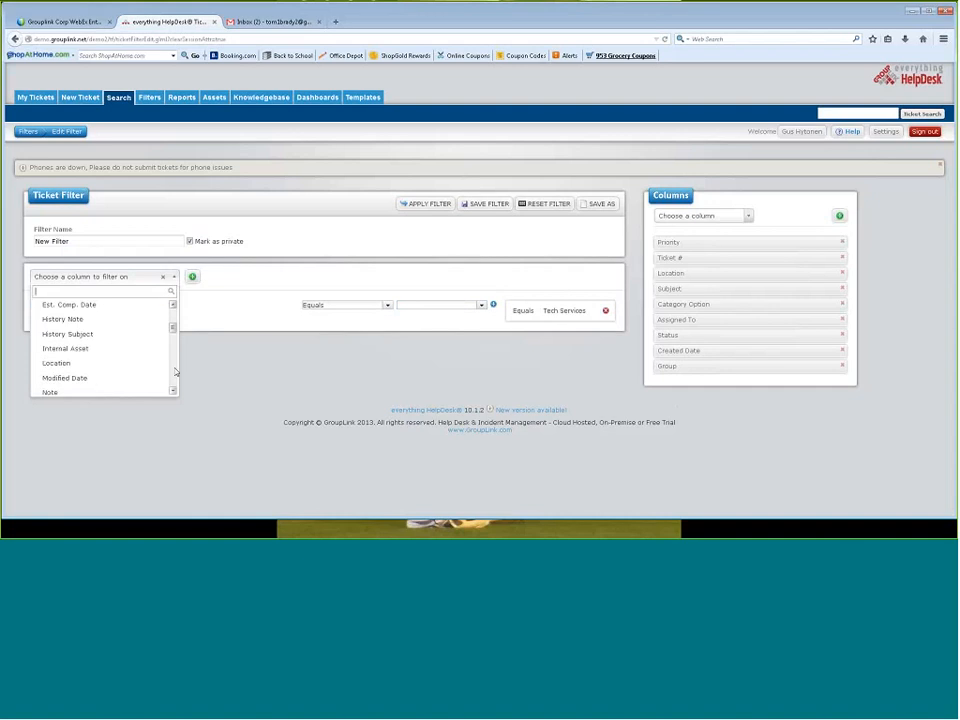
scroll(175, 365, down, 2)
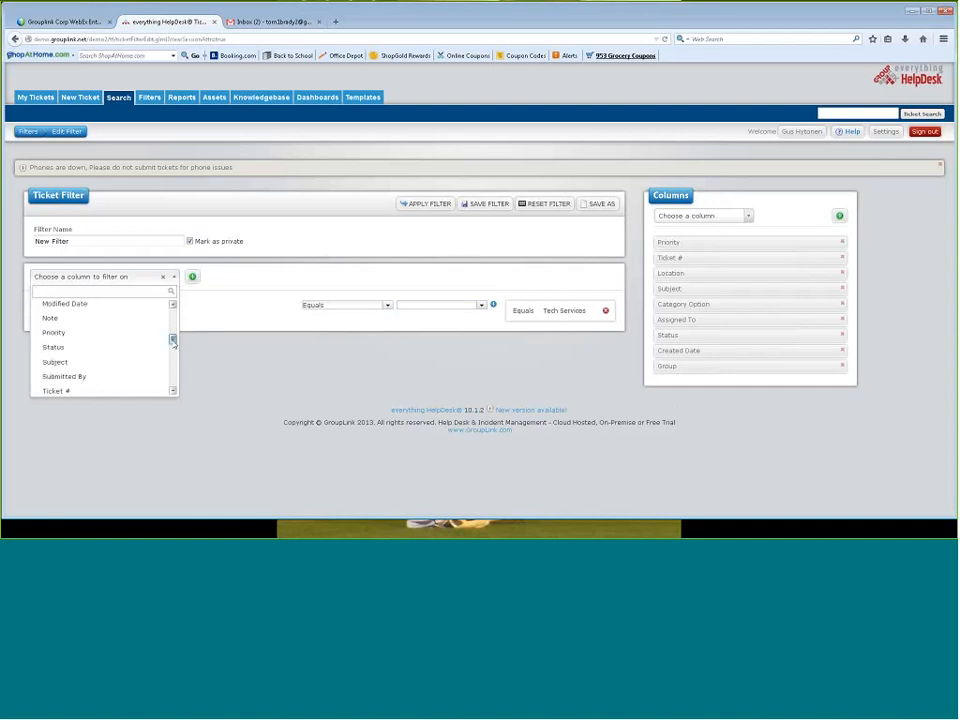
drag(173, 340, 174, 306)
click(100, 306)
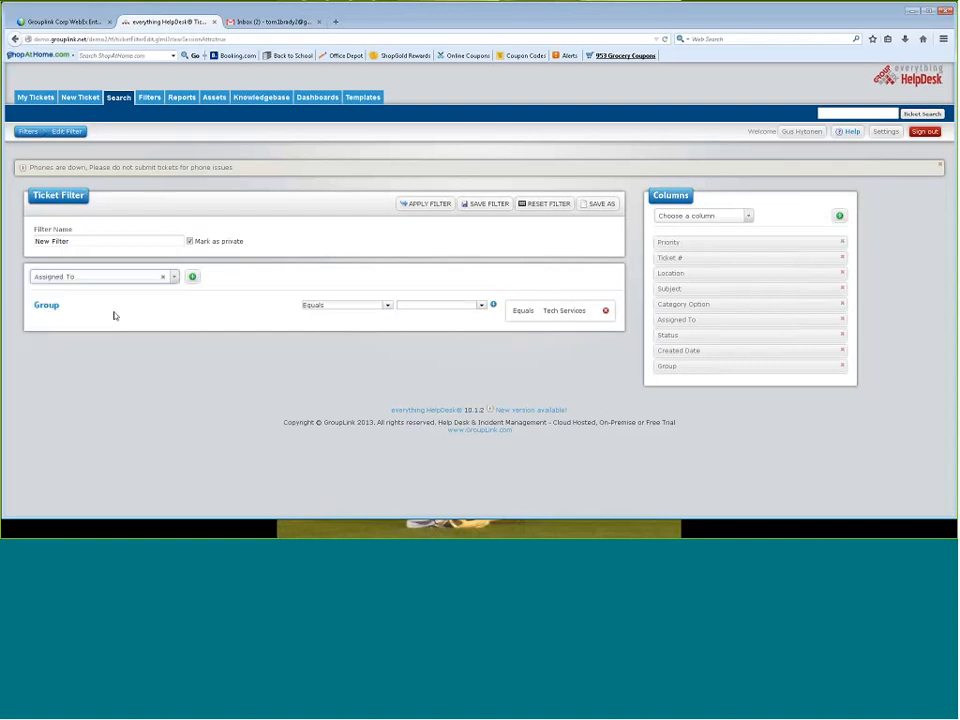
click(192, 276)
click(481, 305)
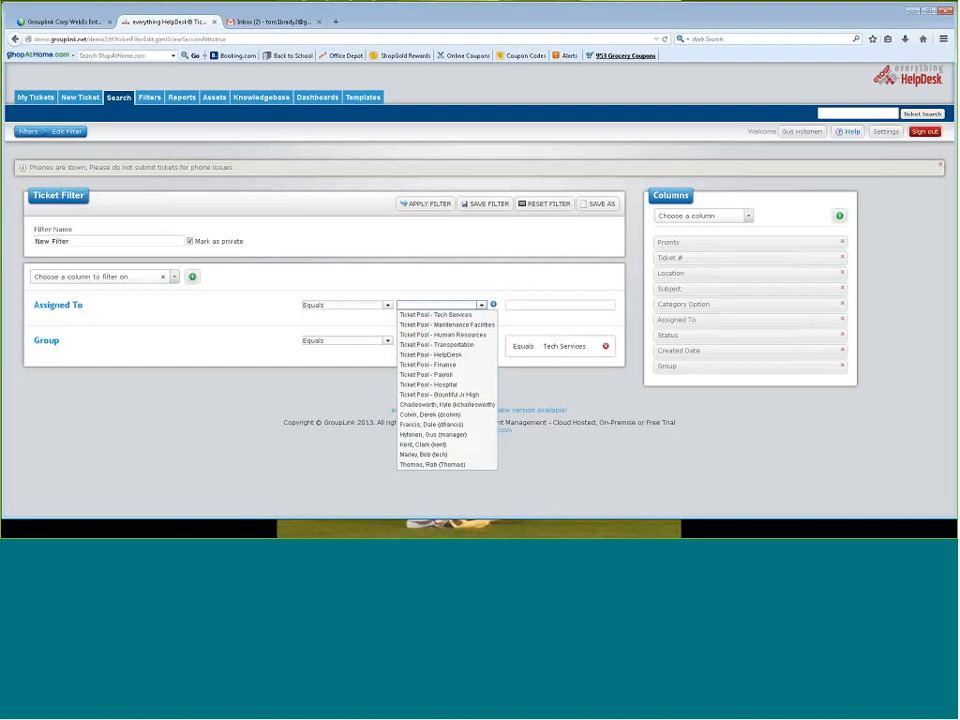
click(432, 434)
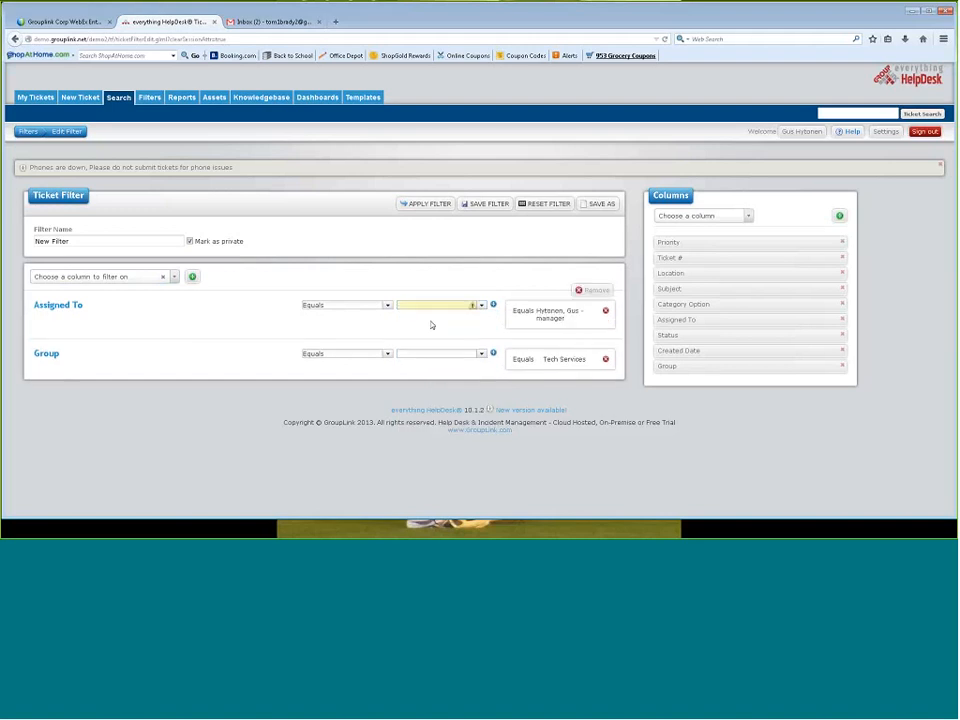
Add a Status criterion to the filter with the condition Not equals Closed
click(174, 277)
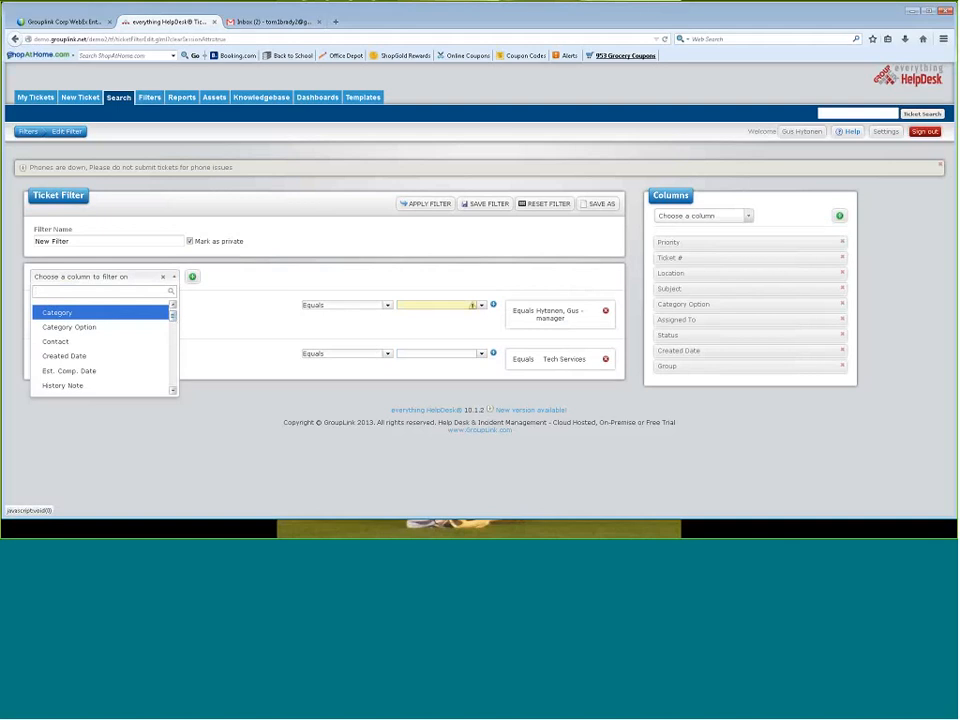
click(173, 391)
click(173, 391)
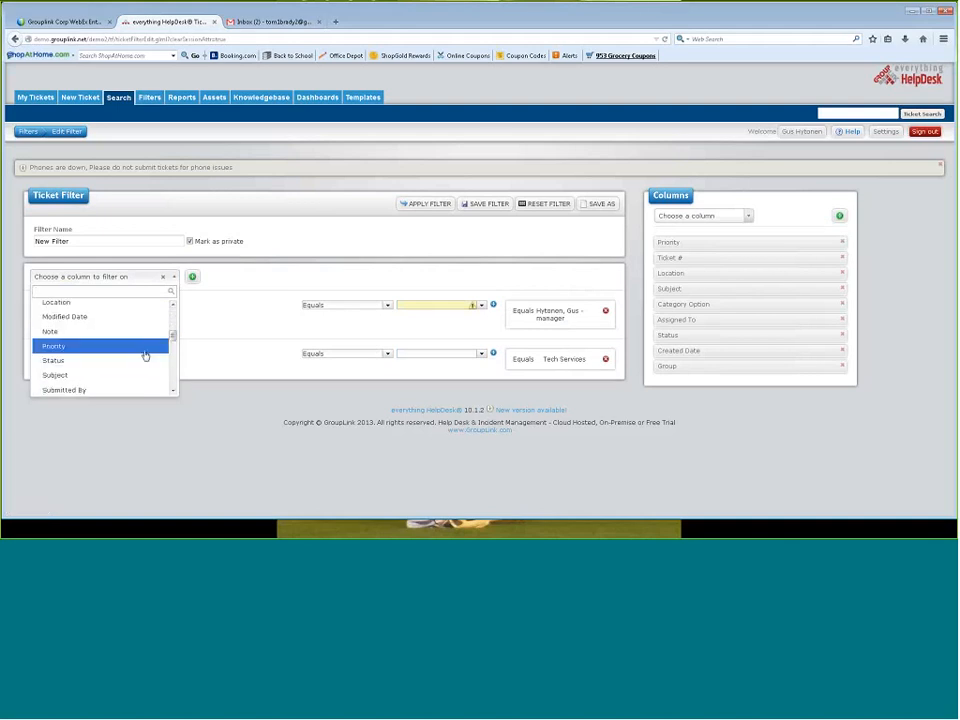
click(145, 360)
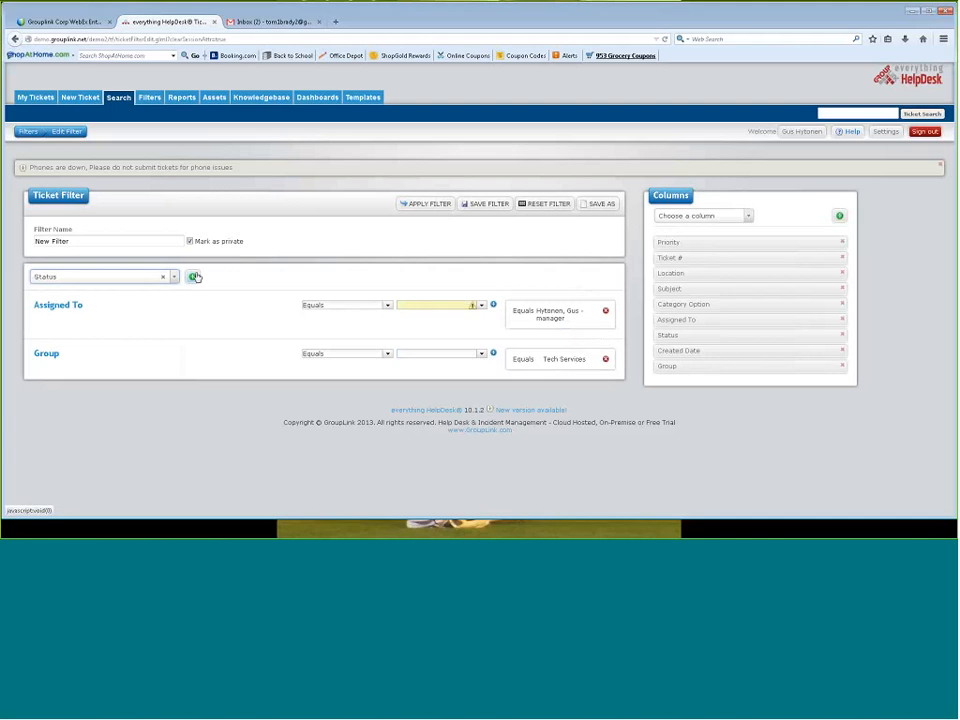
click(193, 278)
click(387, 306)
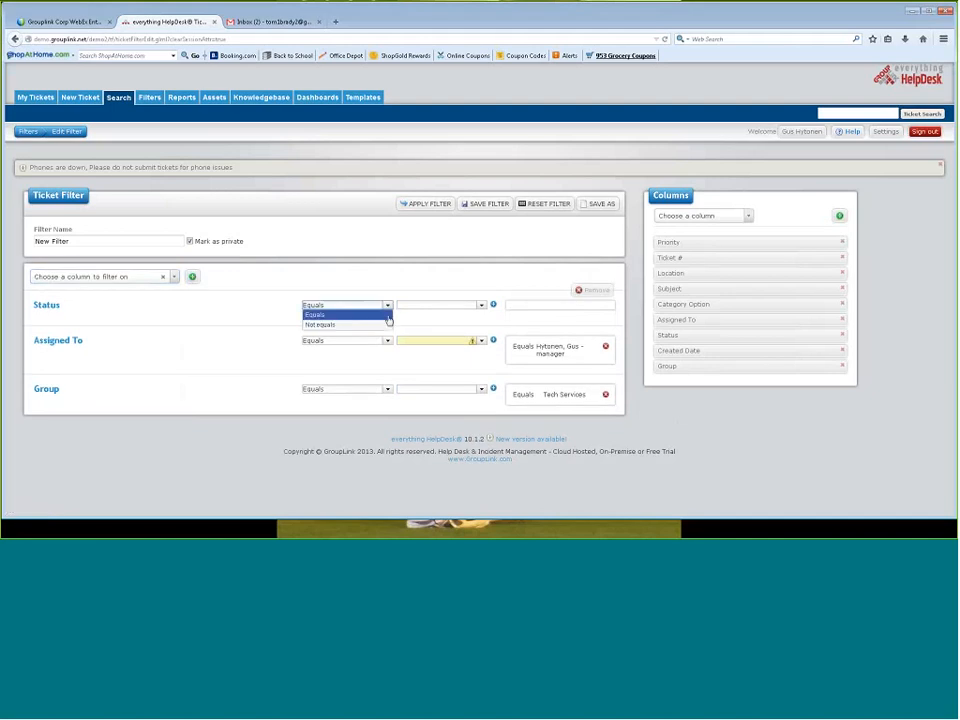
click(385, 324)
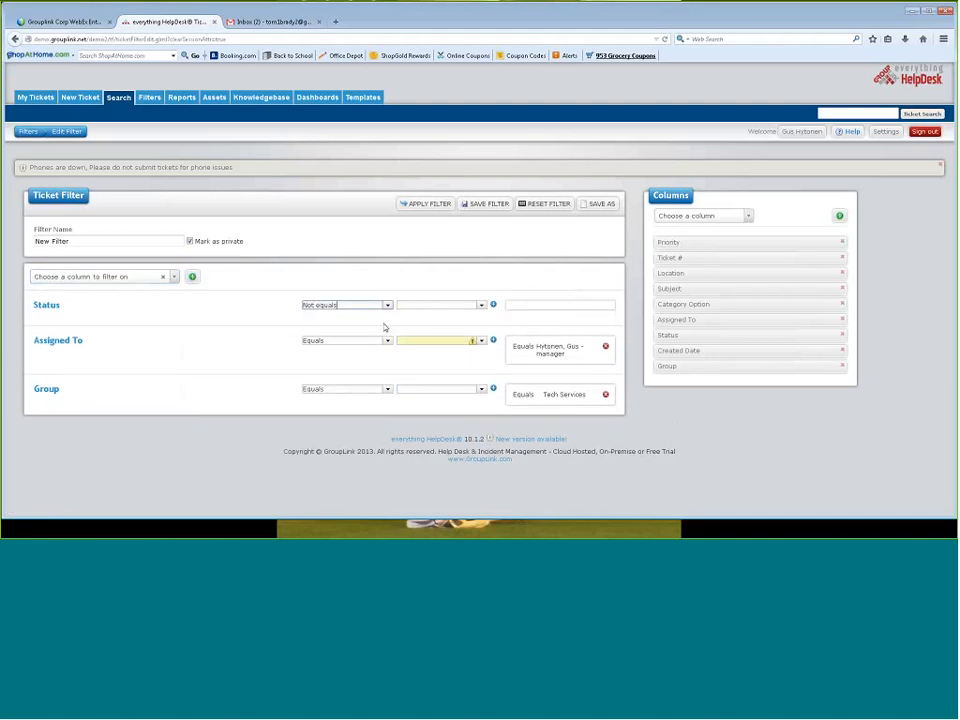
click(481, 307)
click(410, 400)
click(492, 306)
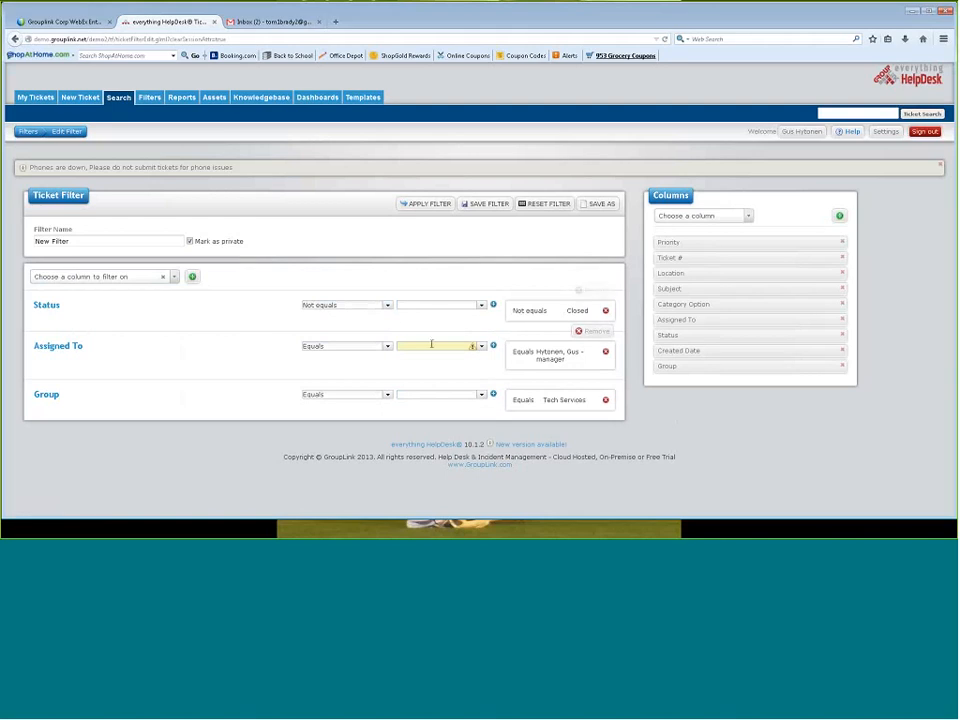
Apply the filter and select the "monitor not working", "doesn't work", "broken" and "keyboard is not working" tickets together in the results
click(428, 205)
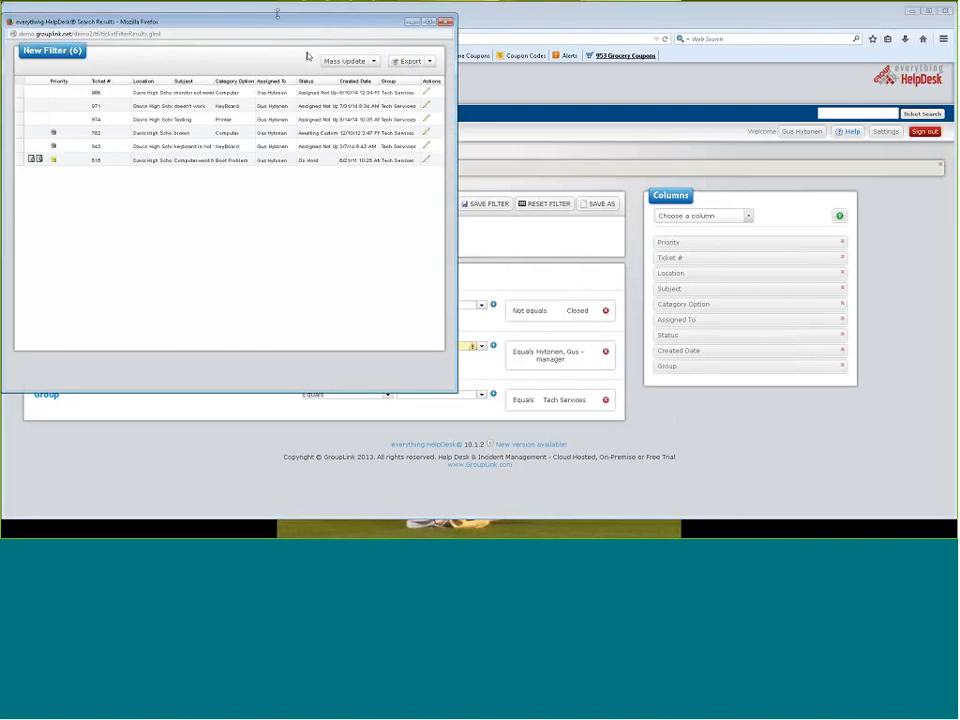
drag(271, 24, 407, 46)
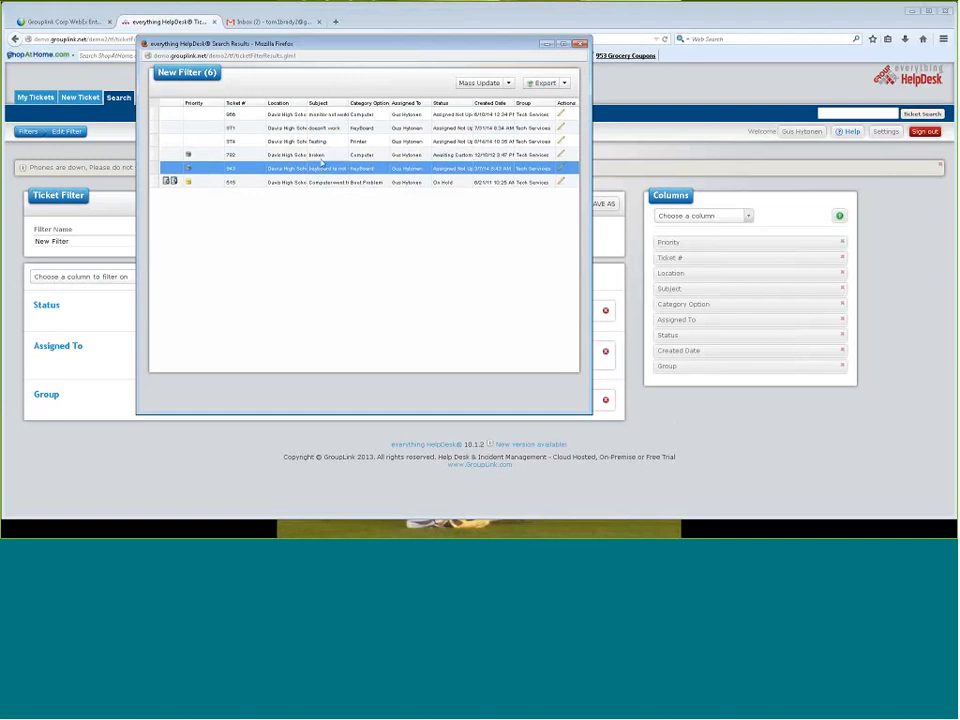
click(288, 115)
ctrl+click(292, 128)
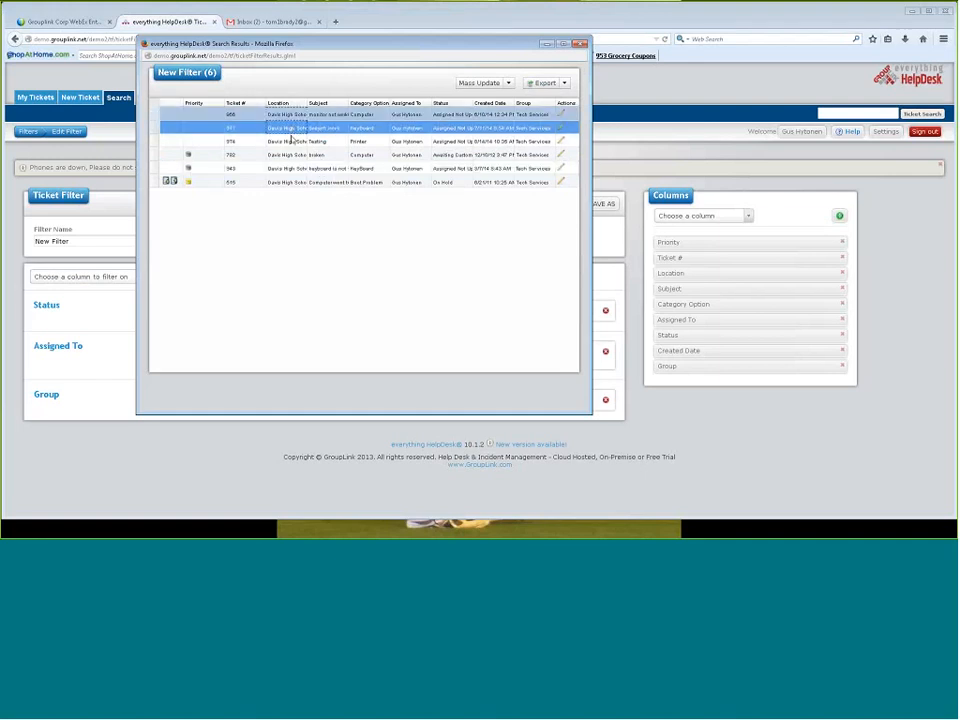
ctrl+click(292, 155)
ctrl+click(292, 168)
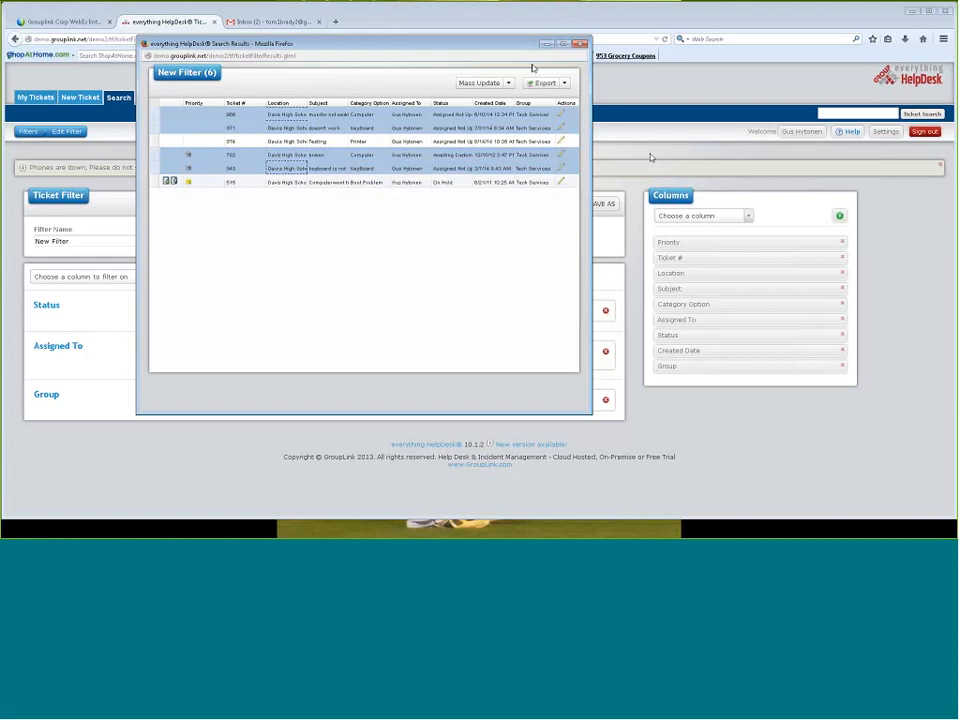
Mass update the selected tickets to the status Closed and save the changes
click(481, 85)
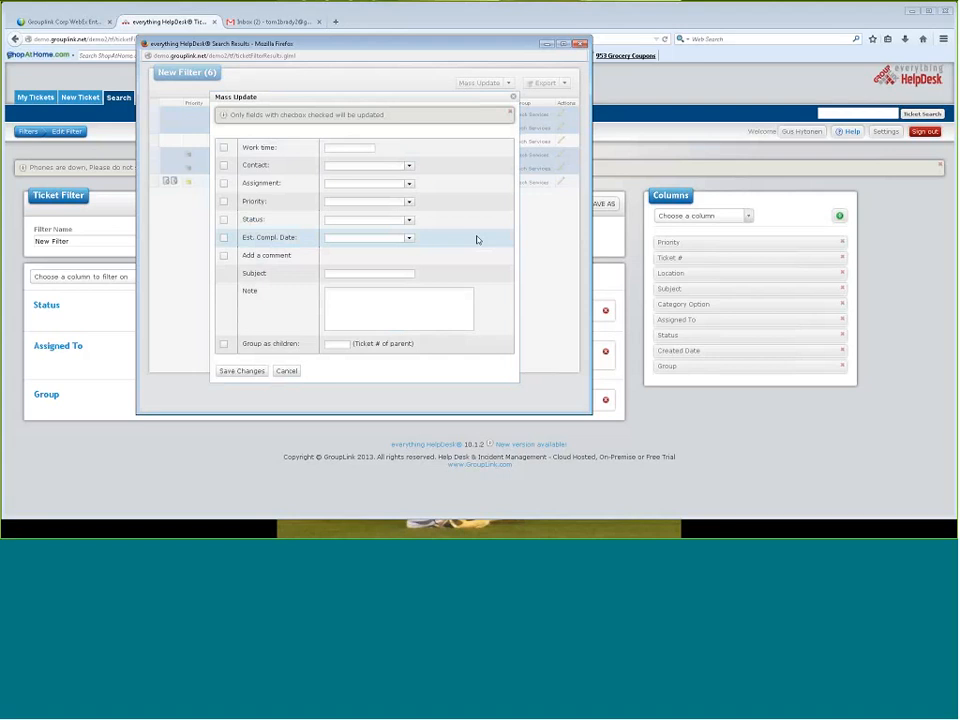
click(223, 219)
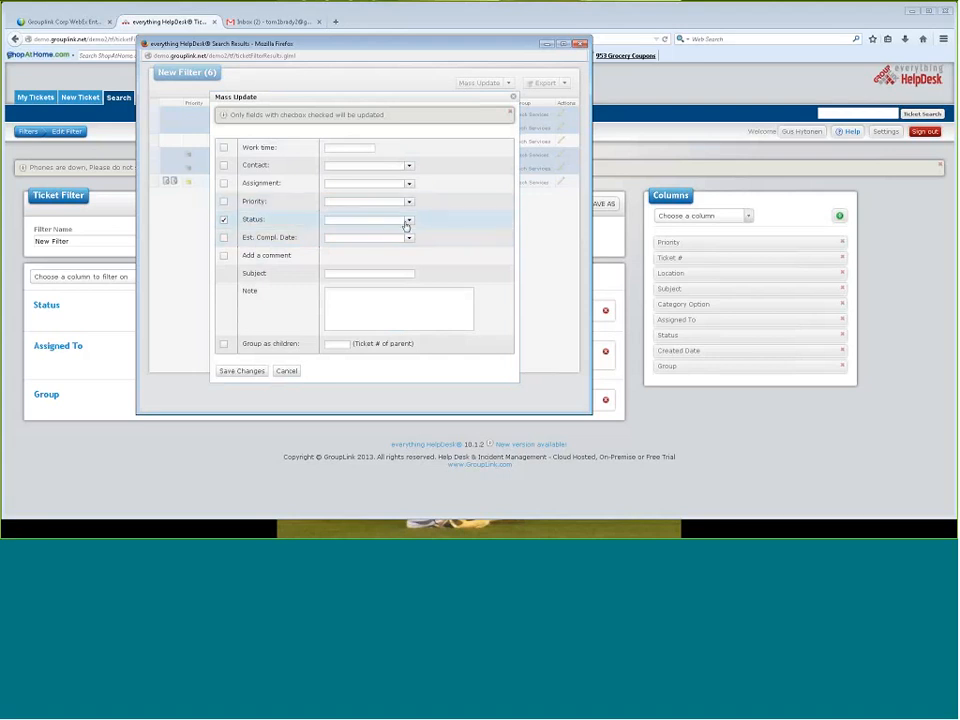
click(407, 221)
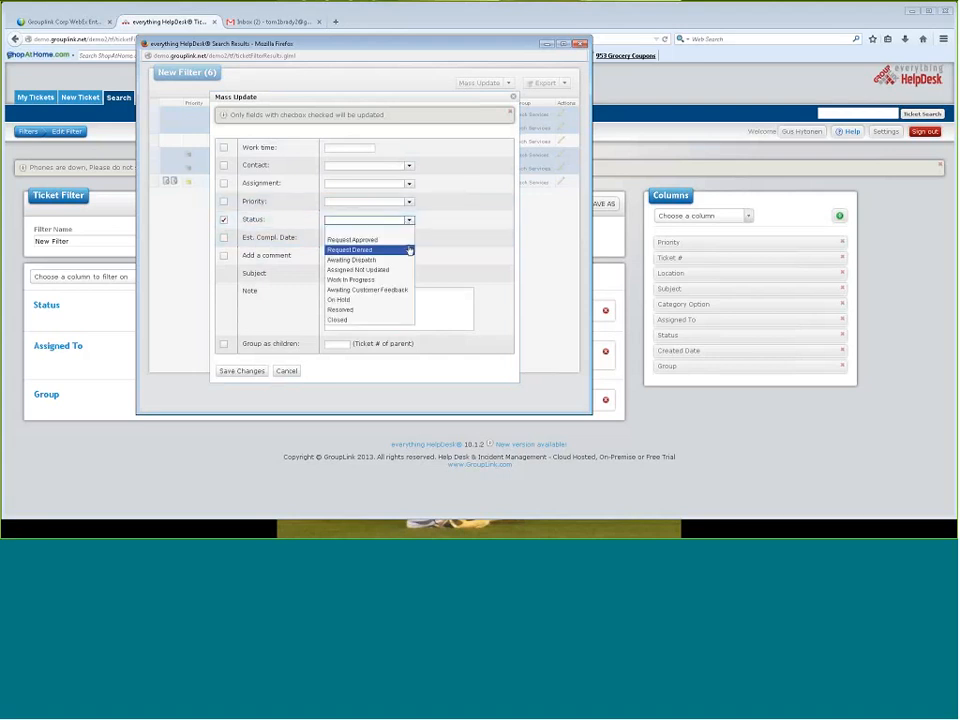
click(400, 309)
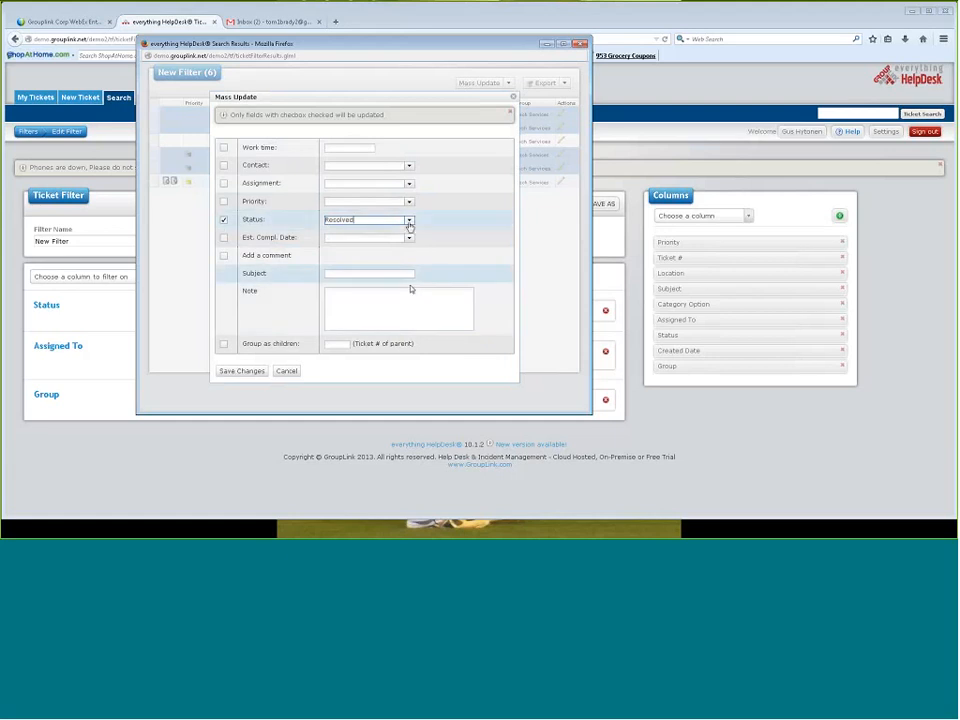
click(409, 222)
click(400, 320)
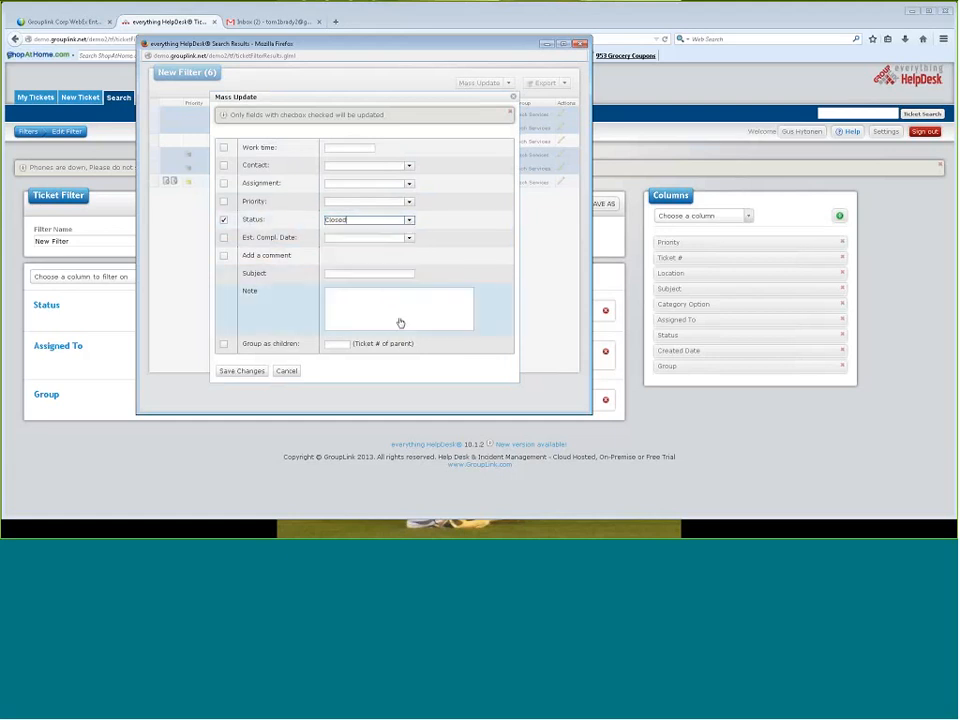
click(398, 316)
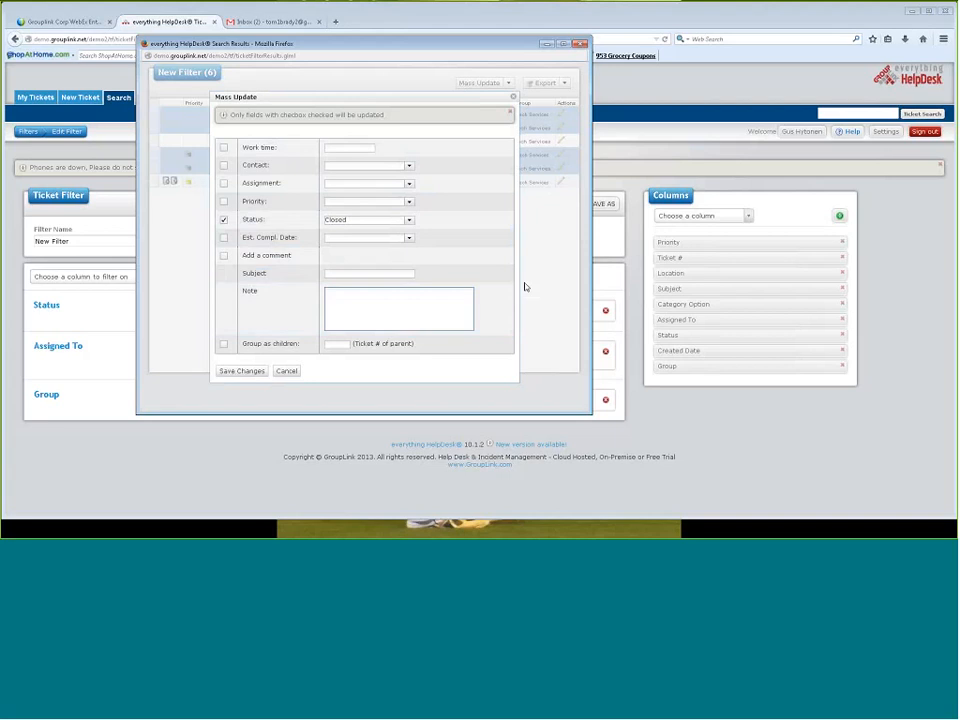
key(Tab)
click(241, 370)
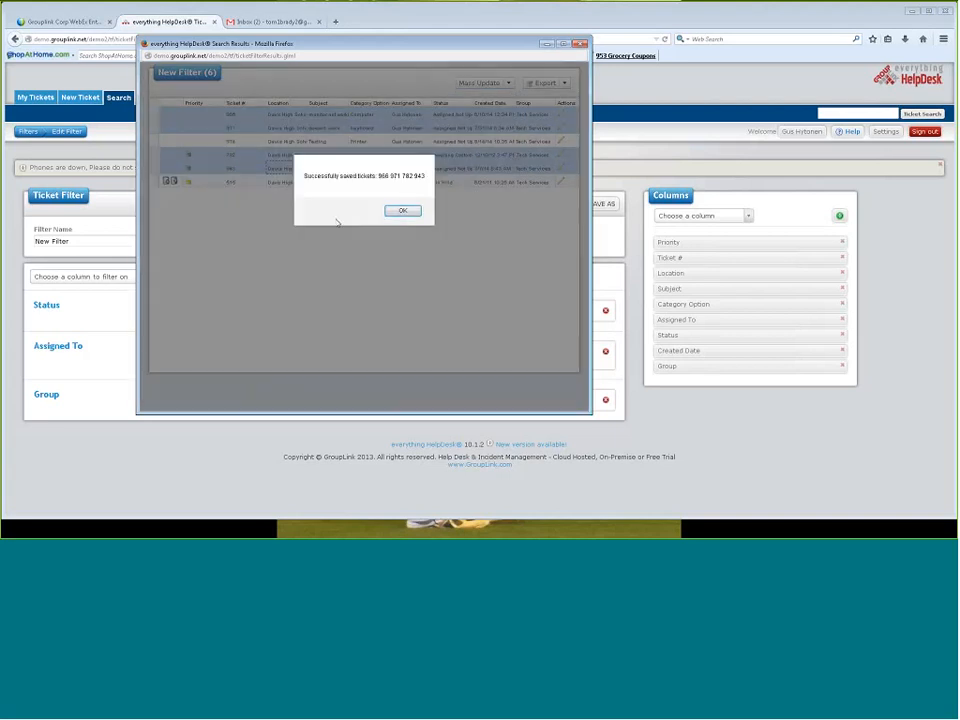
click(402, 210)
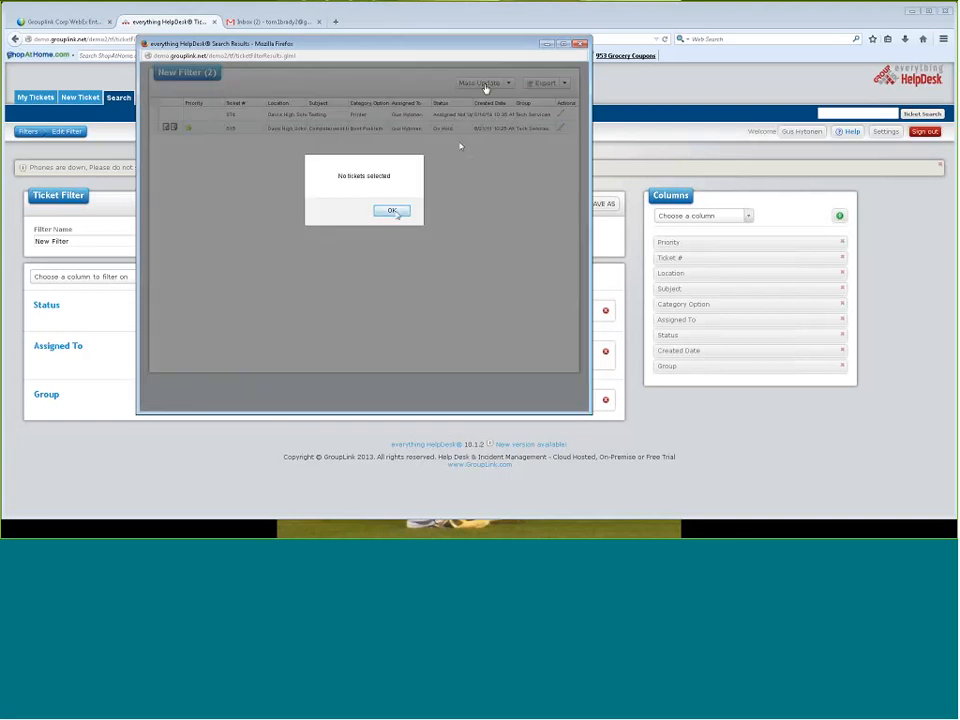
Review the mass update options for the "Testing" ticket without saving, and close the filter results window
click(392, 210)
click(410, 114)
click(487, 84)
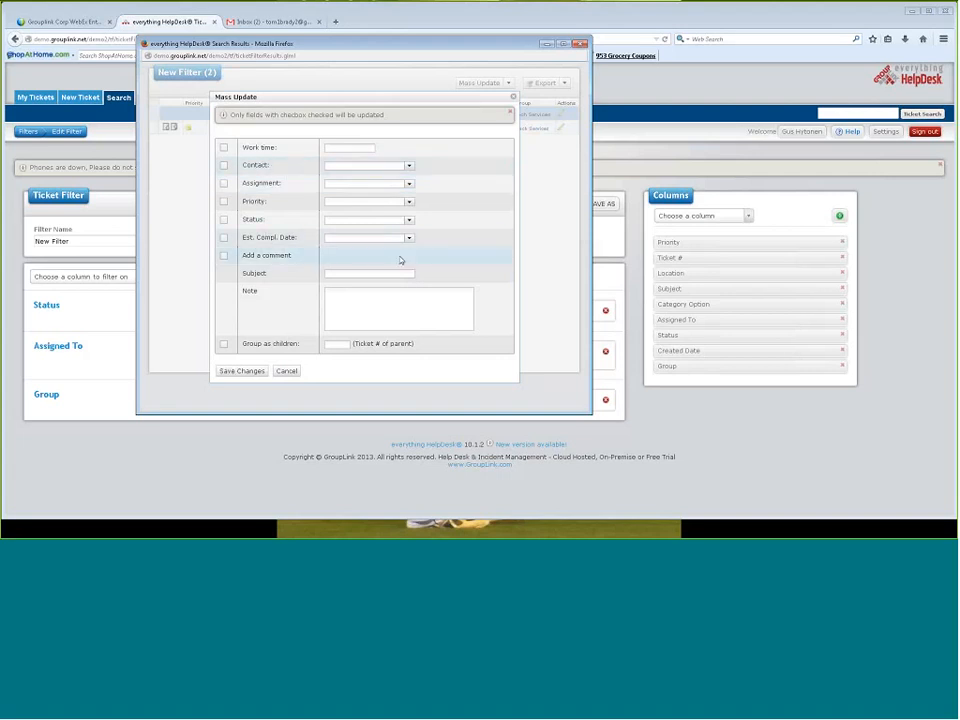
click(281, 374)
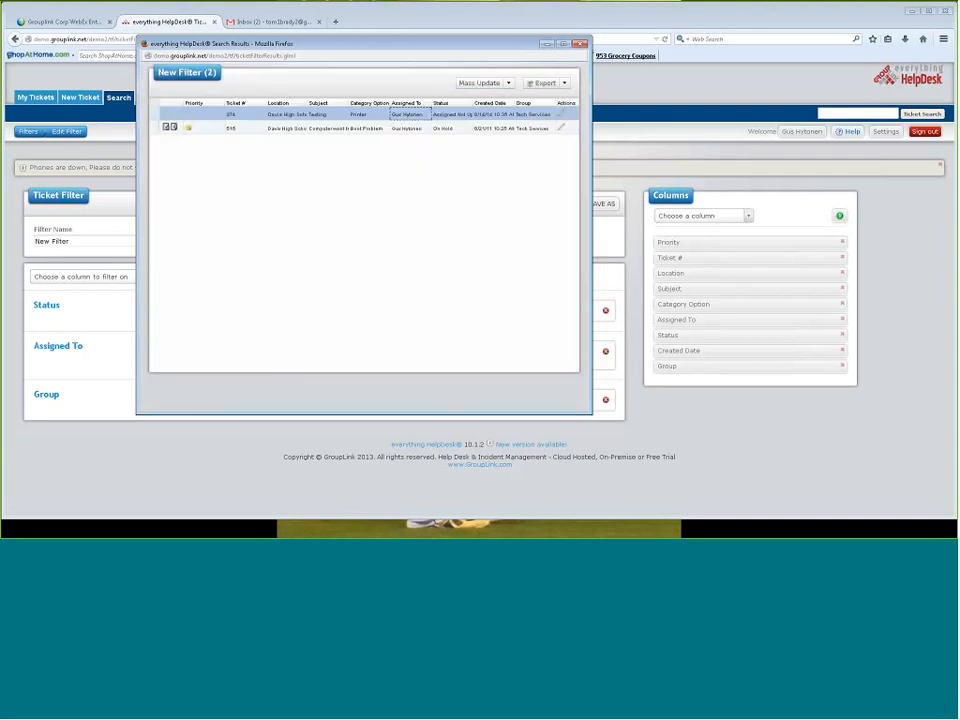
click(579, 45)
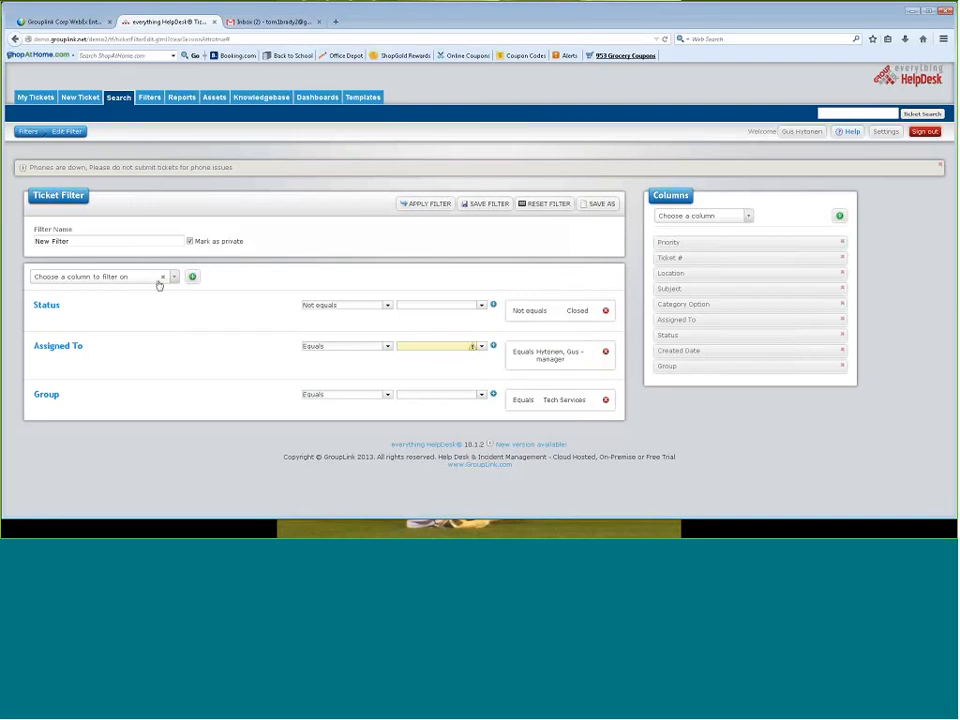
Rename the filter with the manager's first name followed by "- Tech Services, Open" and save it
drag(108, 241, 11, 244)
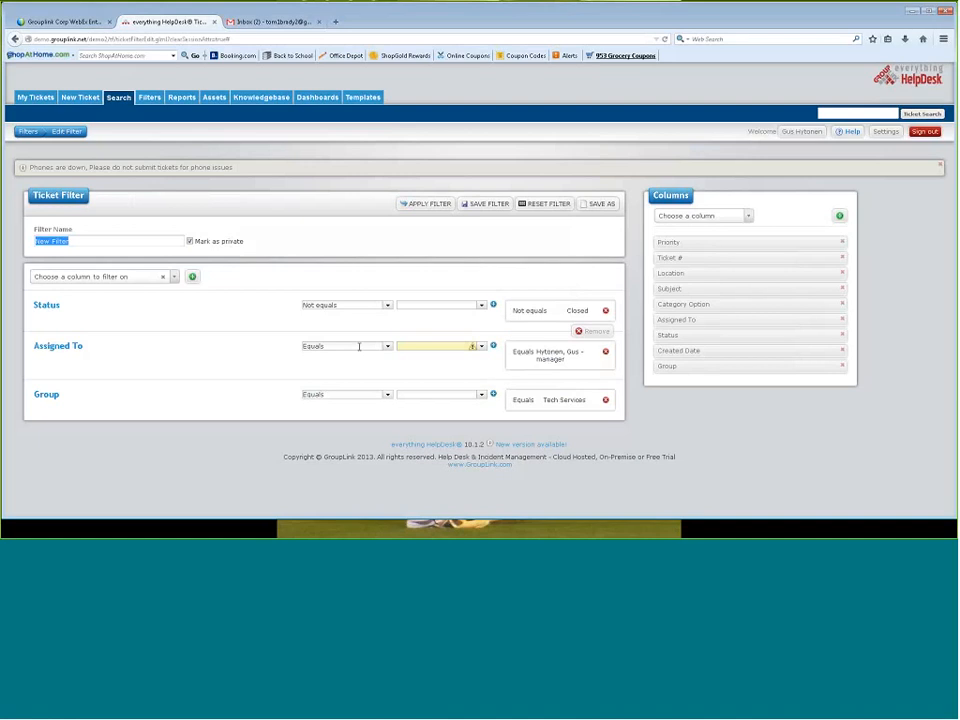
text(Gus - Tech Services, Open)
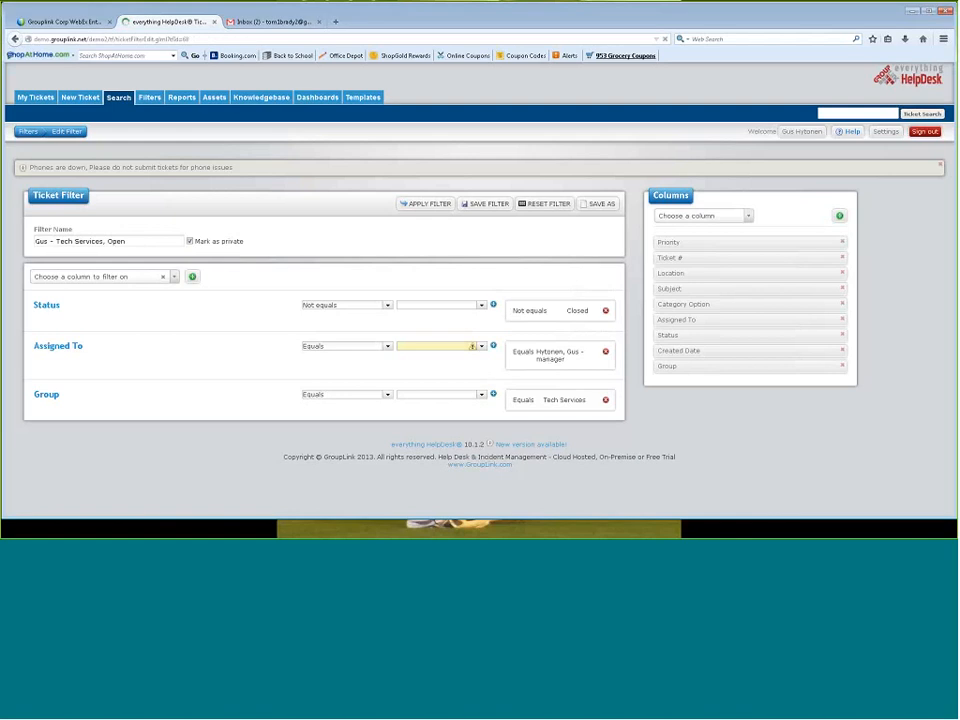
click(484, 203)
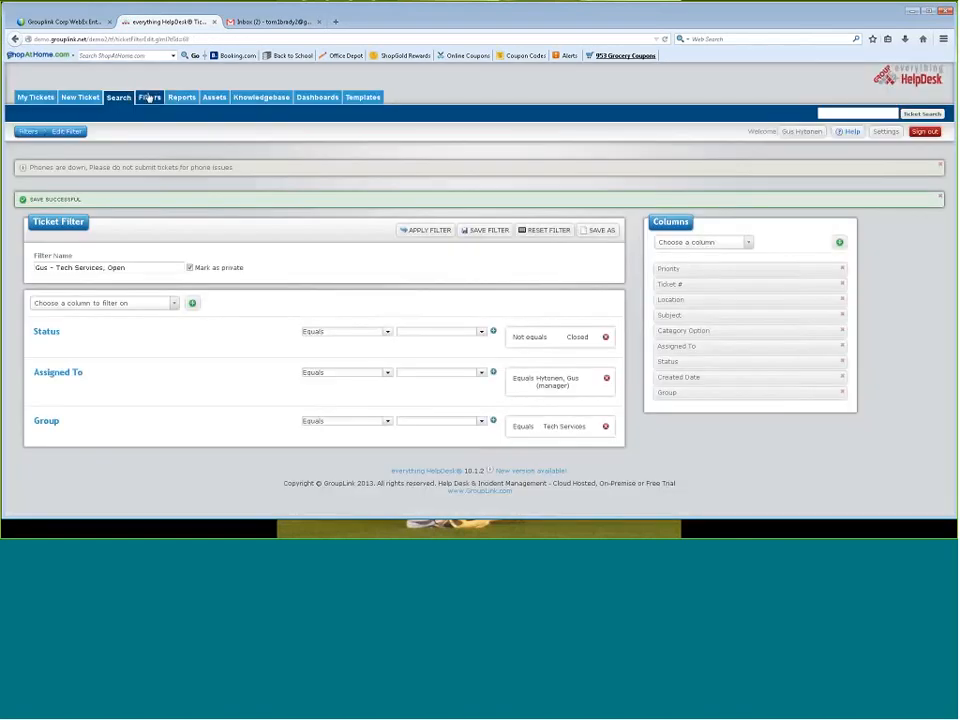
Run the saved Tech Services, Open filter from the list of own filters and close its results window
click(149, 97)
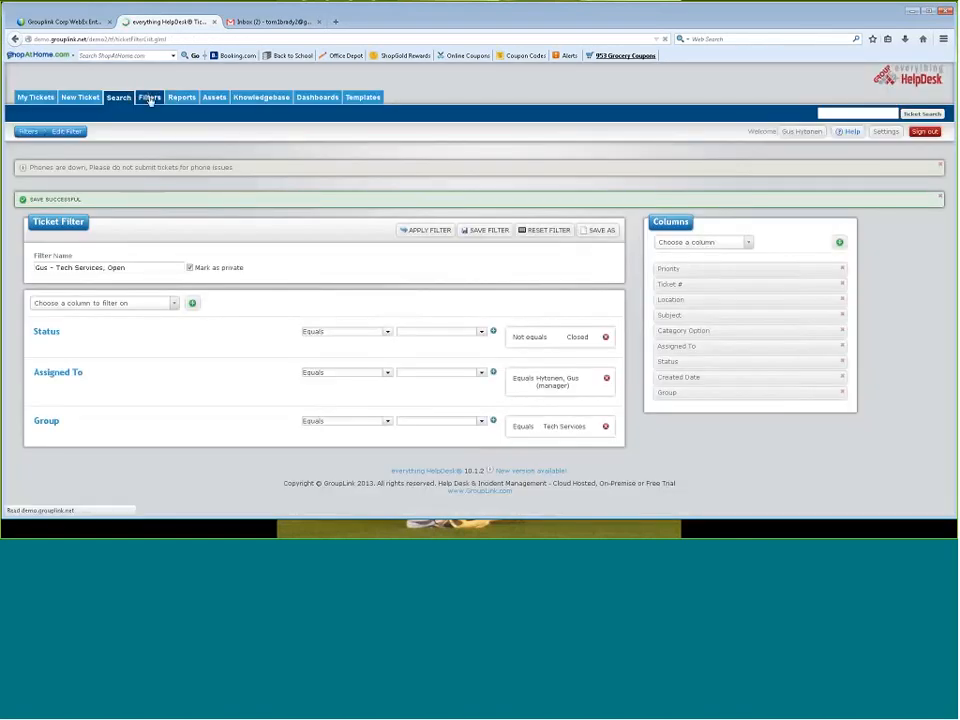
scroll(330, 343, down, 2)
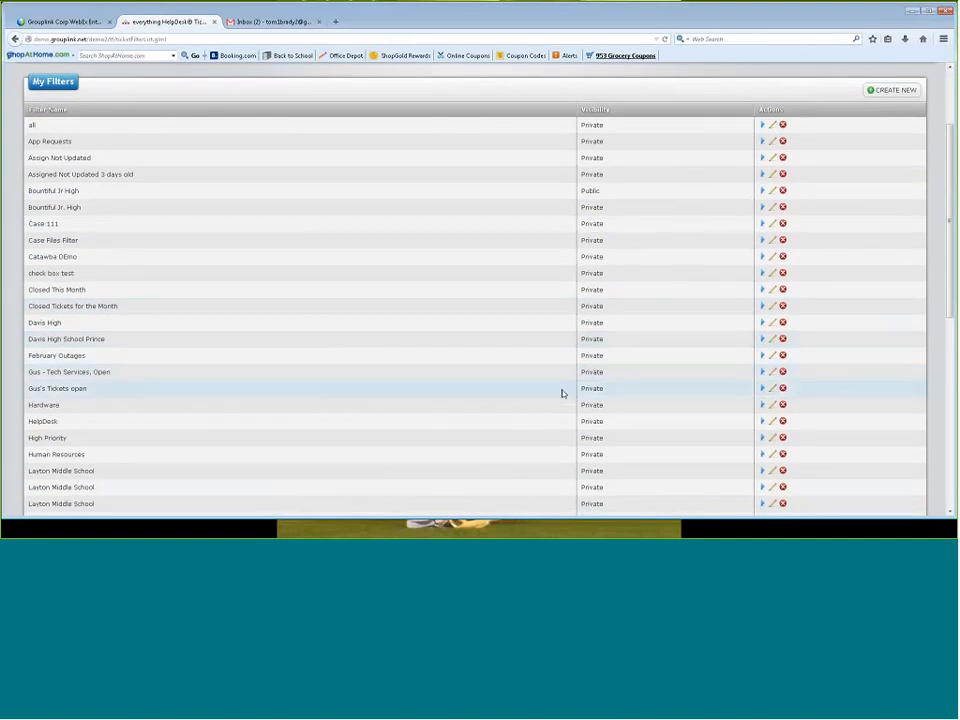
click(762, 371)
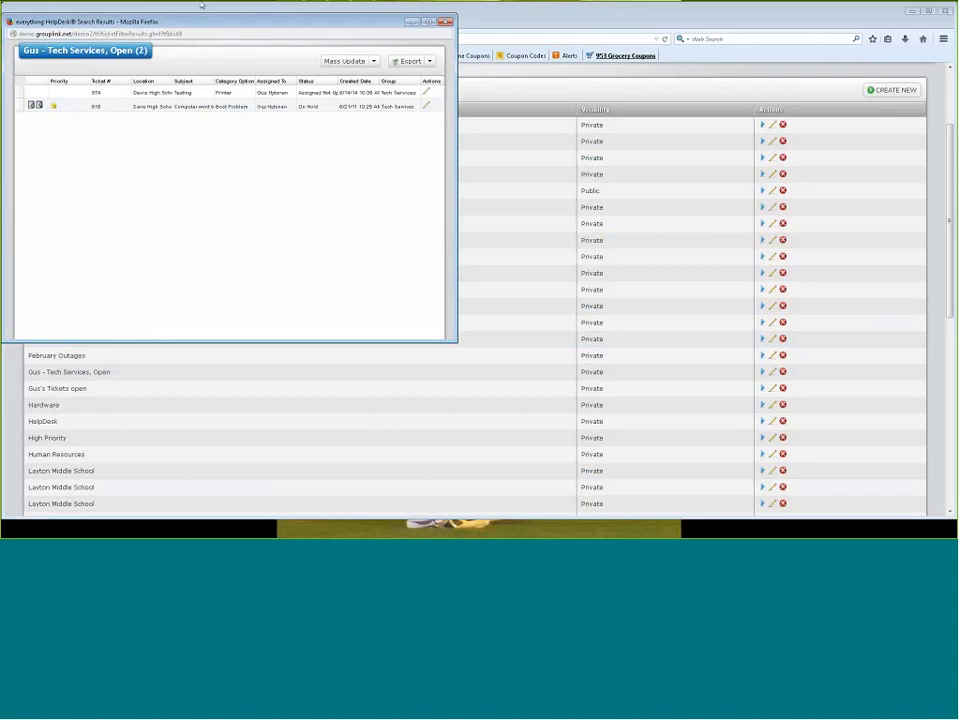
drag(202, 5, 256, 55)
click(497, 73)
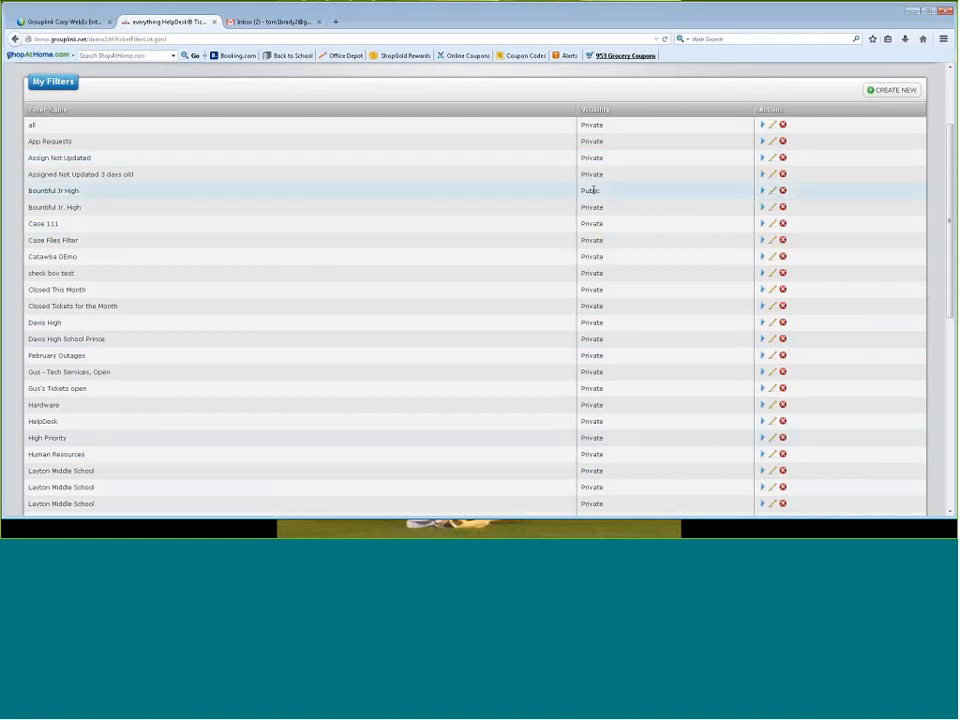
Open the private Bountiful JR High report for editing from the list of reports
scroll(605, 233, up, 3)
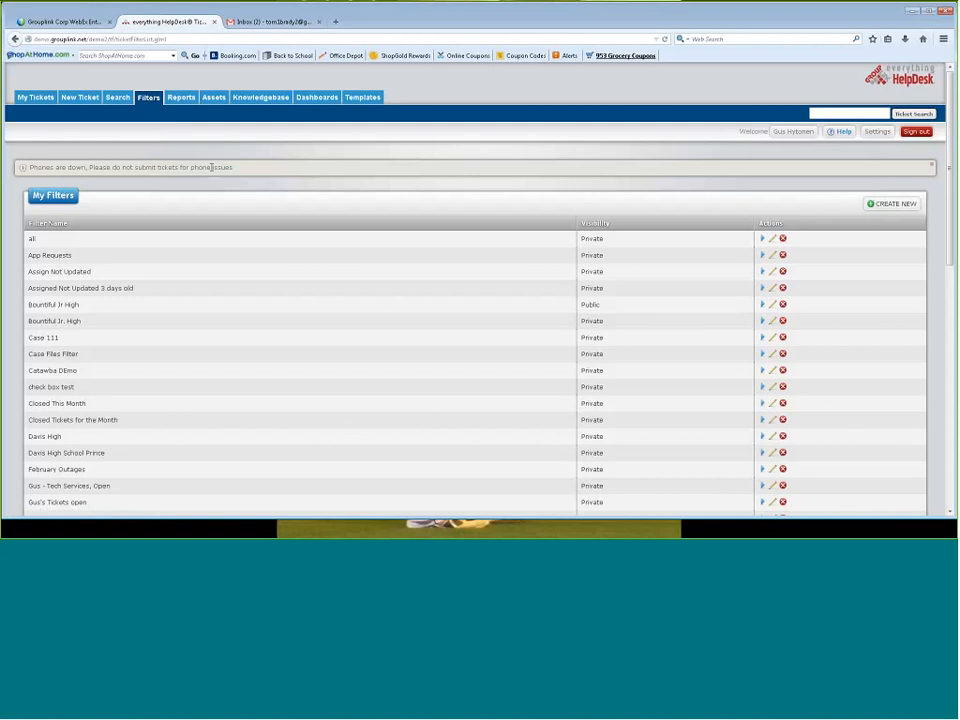
click(183, 99)
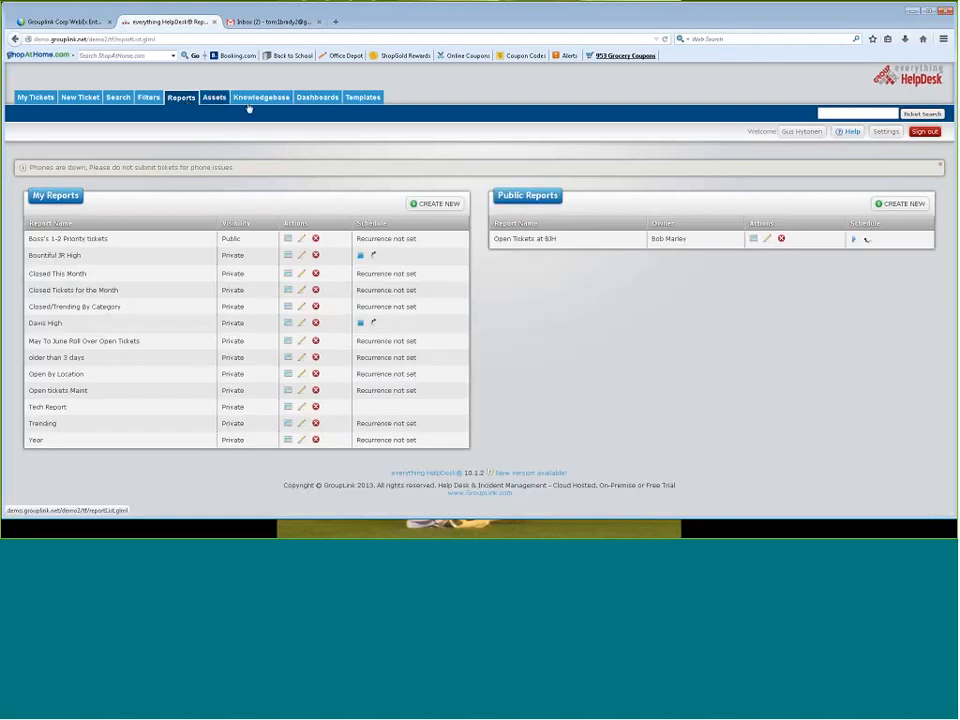
click(301, 255)
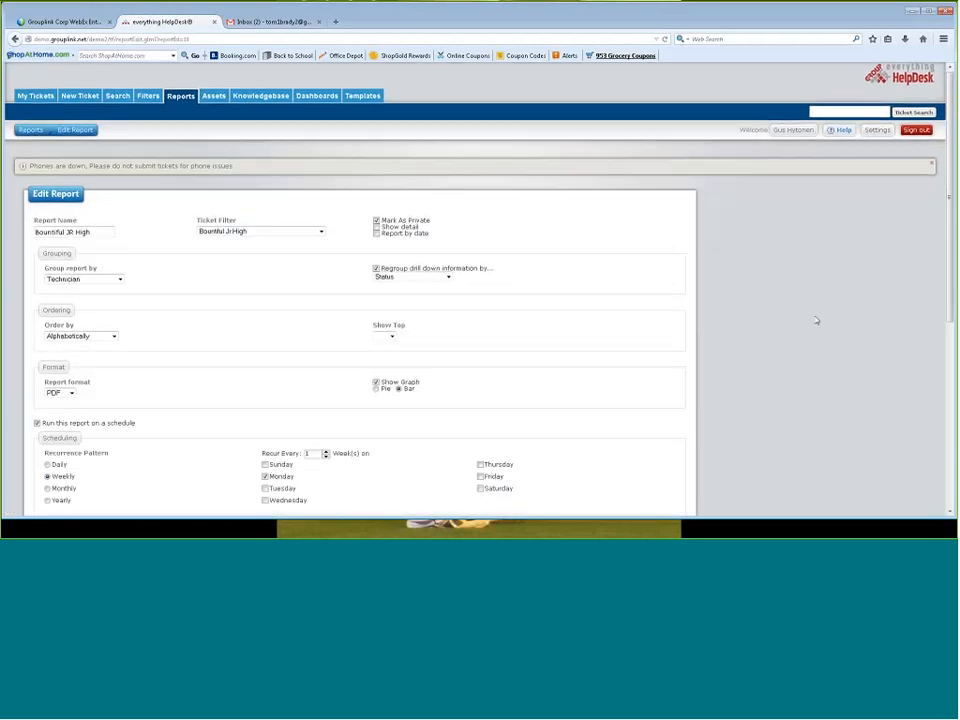
Examine the report's name and the available choices for ticket filter, grouping, drill-down regrouping and ordering
scroll(816, 321, down, 2)
drag(93, 120, 35, 121)
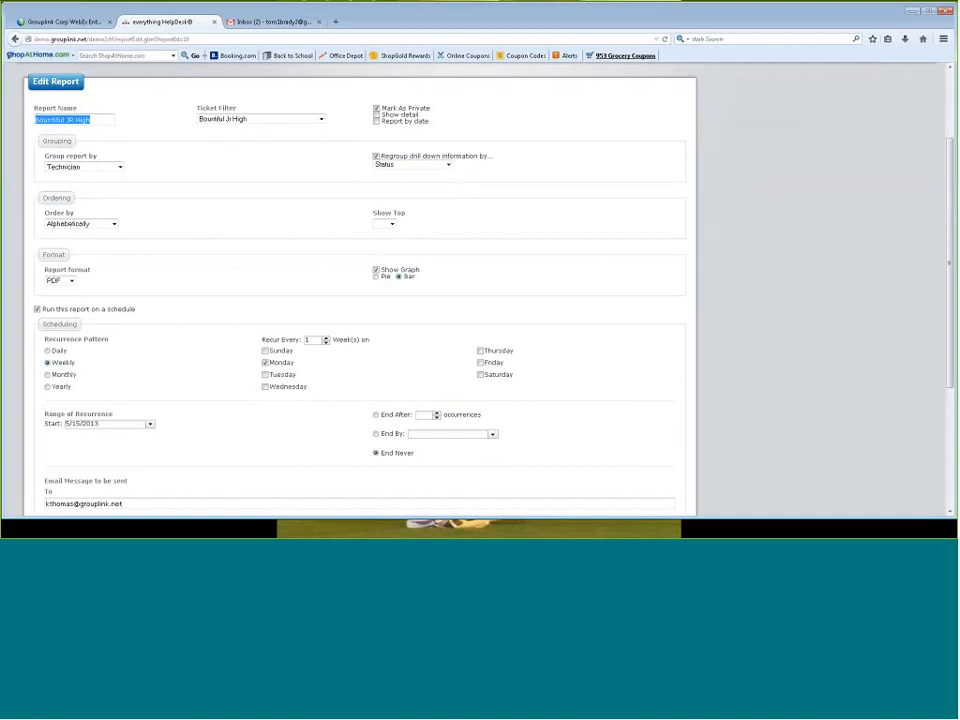
click(267, 119)
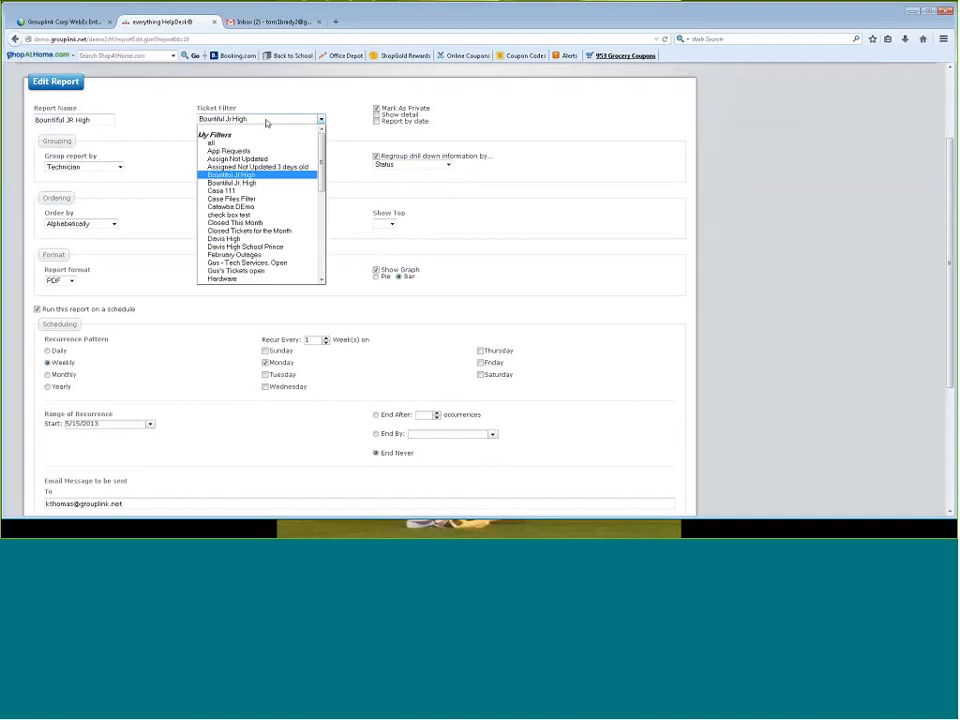
click(267, 119)
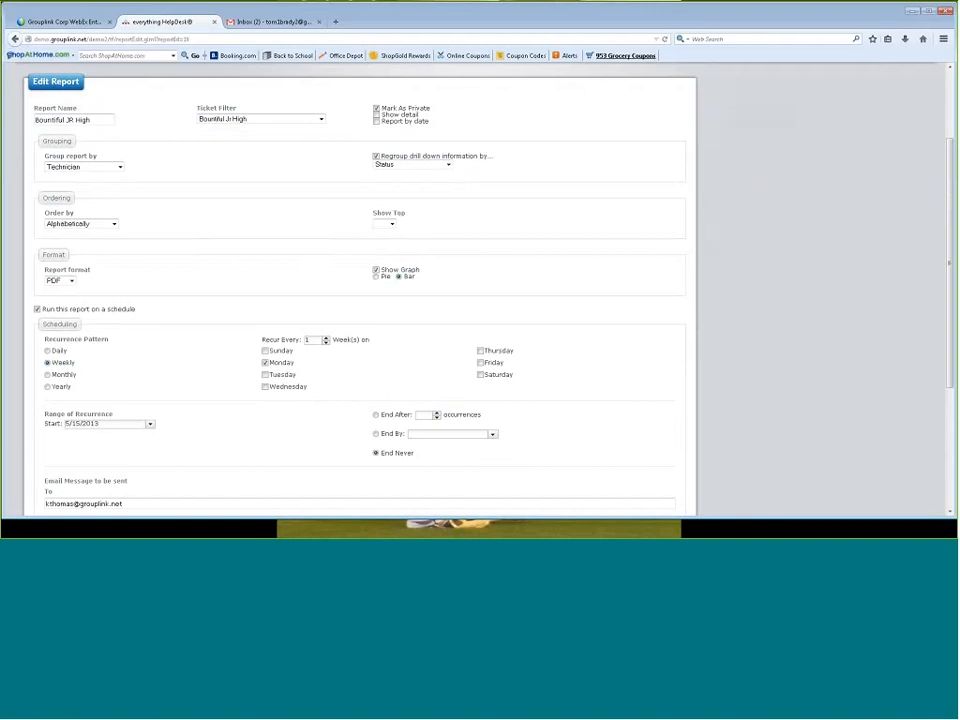
click(120, 167)
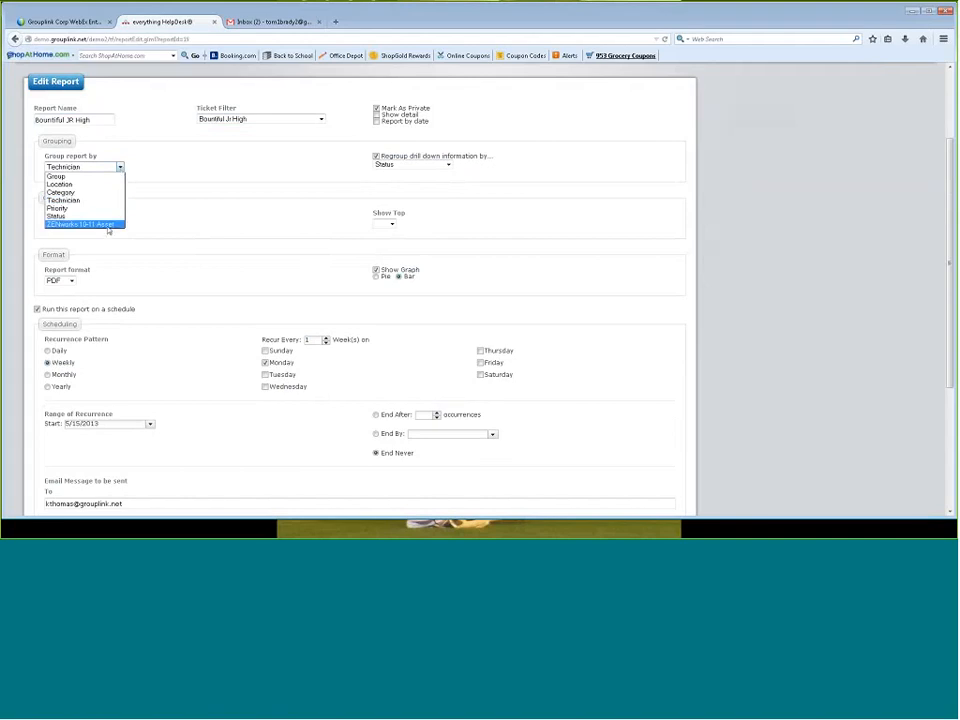
click(110, 167)
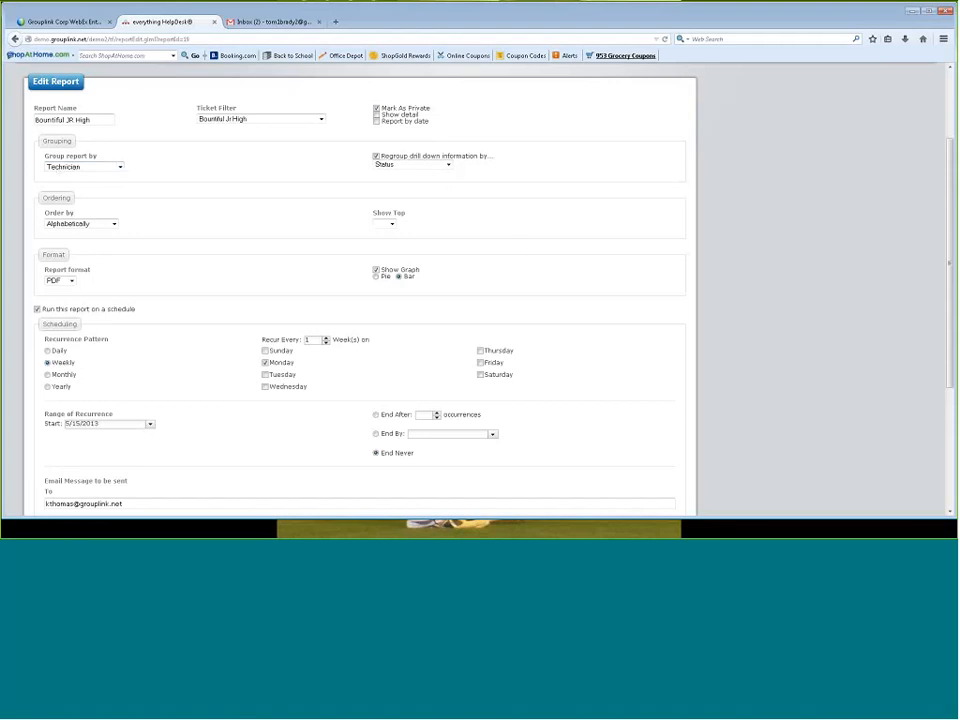
click(434, 165)
click(434, 167)
click(88, 224)
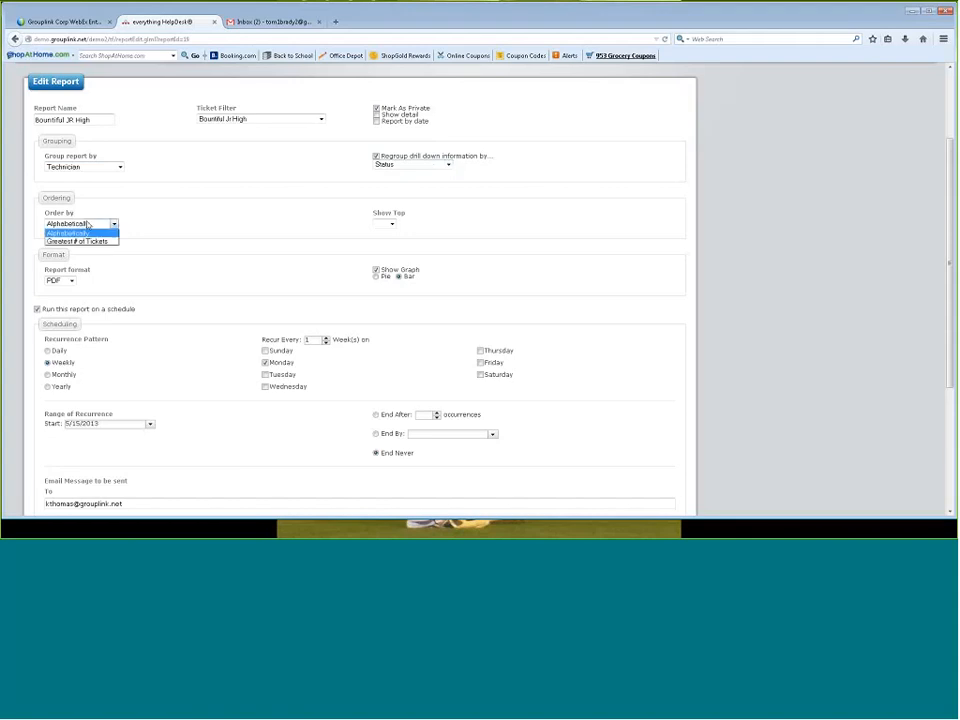
click(88, 224)
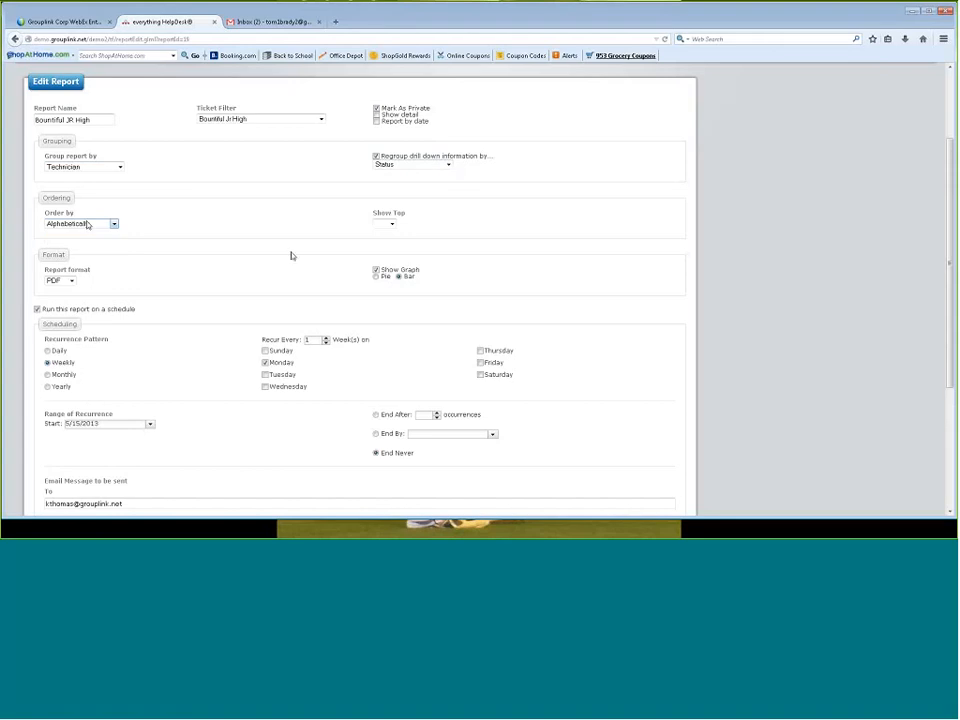
Set the report format to HTML and review the other available output formats
click(60, 281)
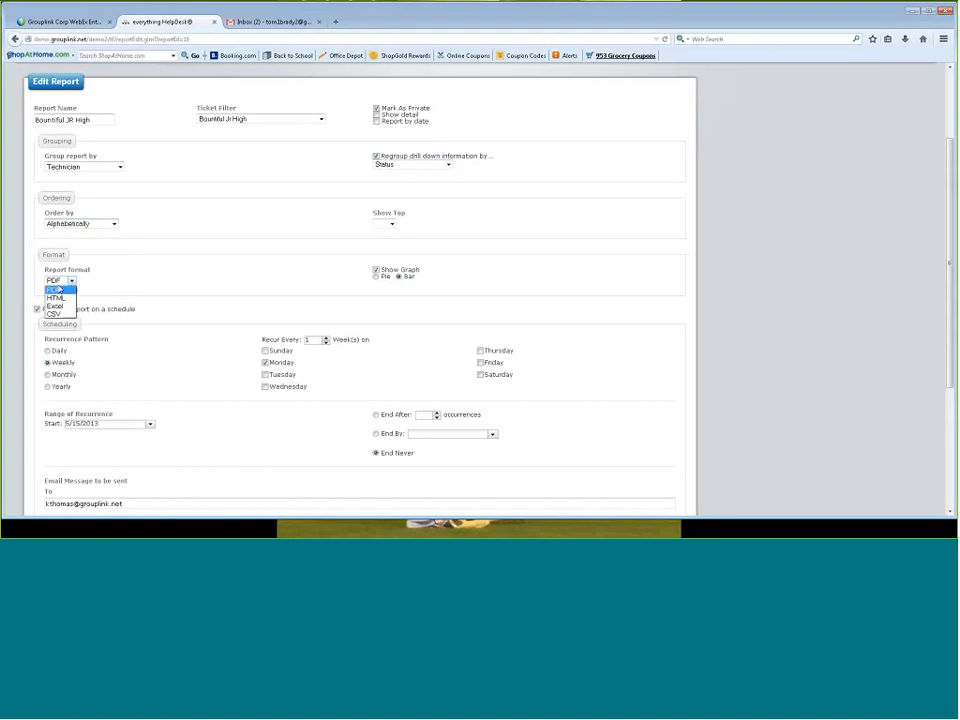
click(55, 297)
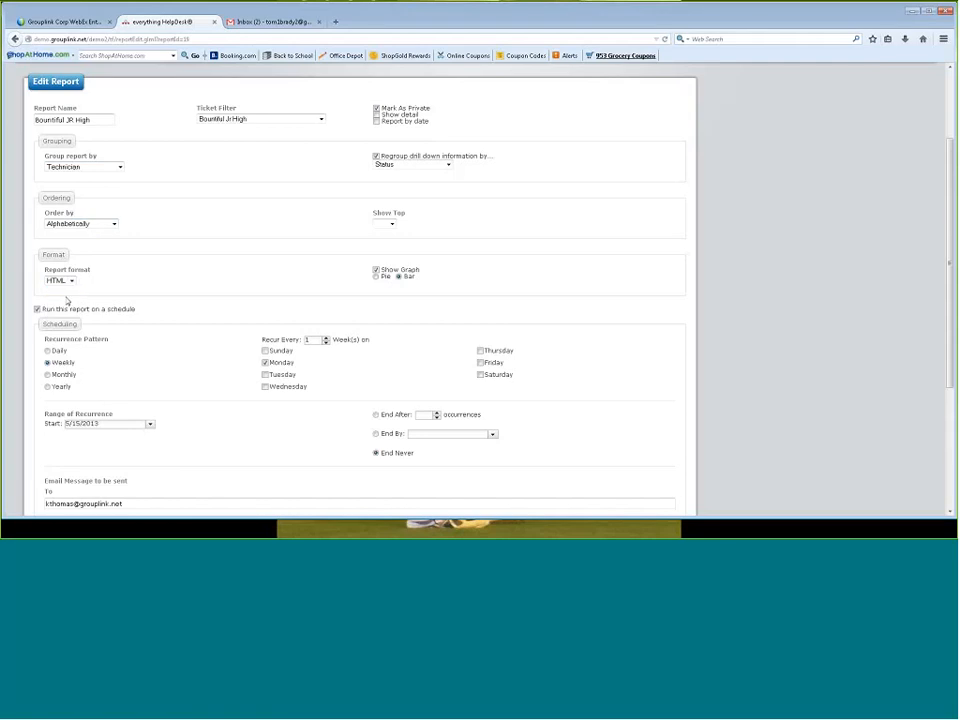
click(60, 281)
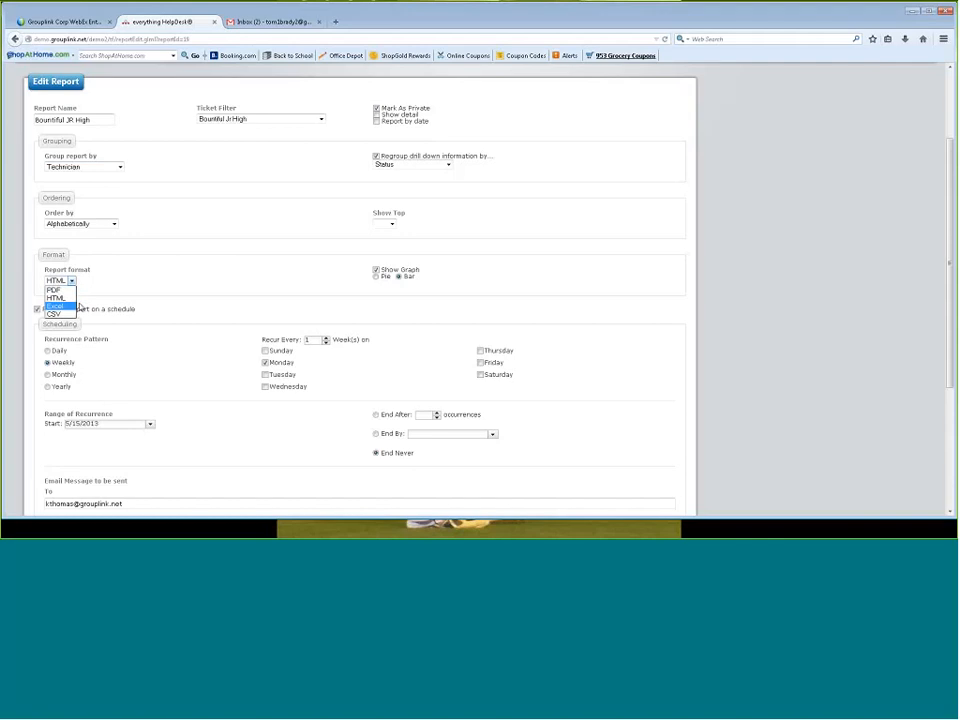
click(123, 282)
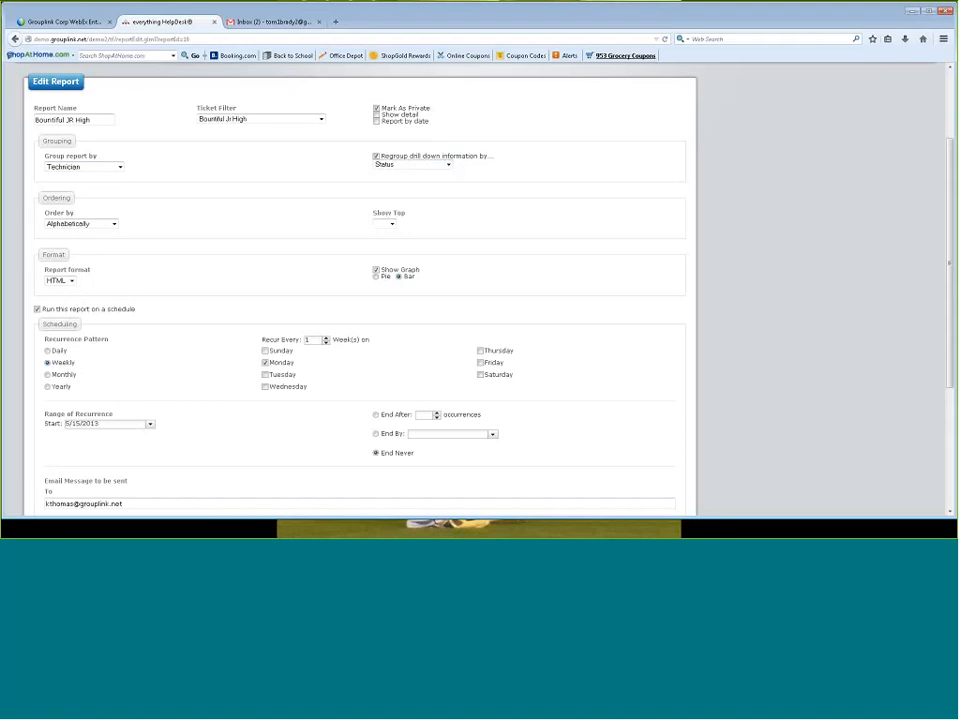
Examine the report's recurrence schedule and the email message settings for sending it
scroll(718, 340, down, 1)
scroll(718, 340, down, 1)
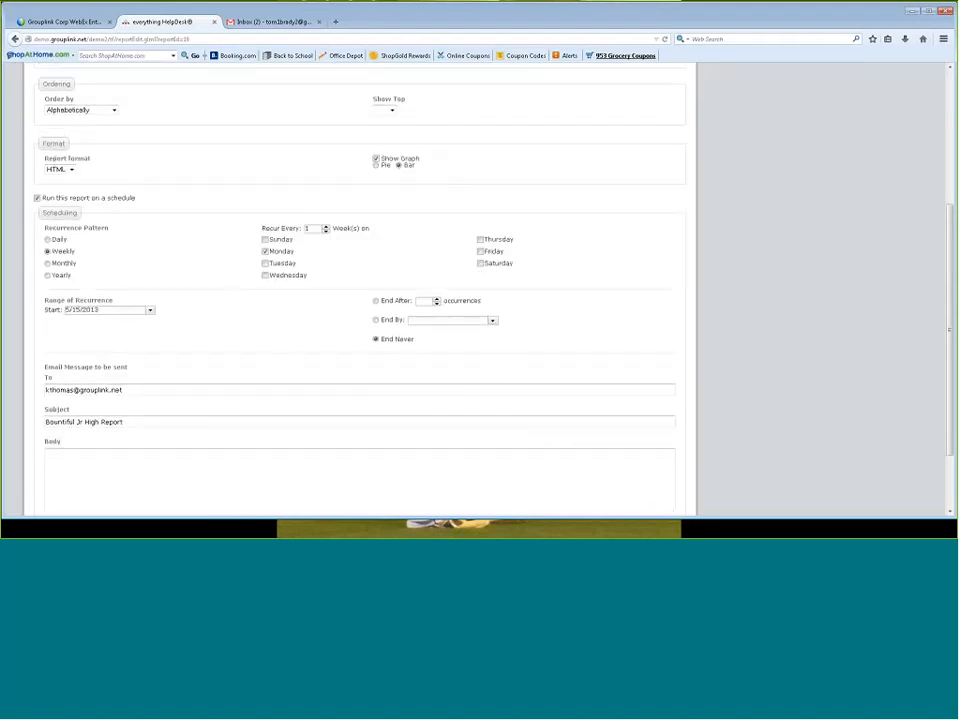
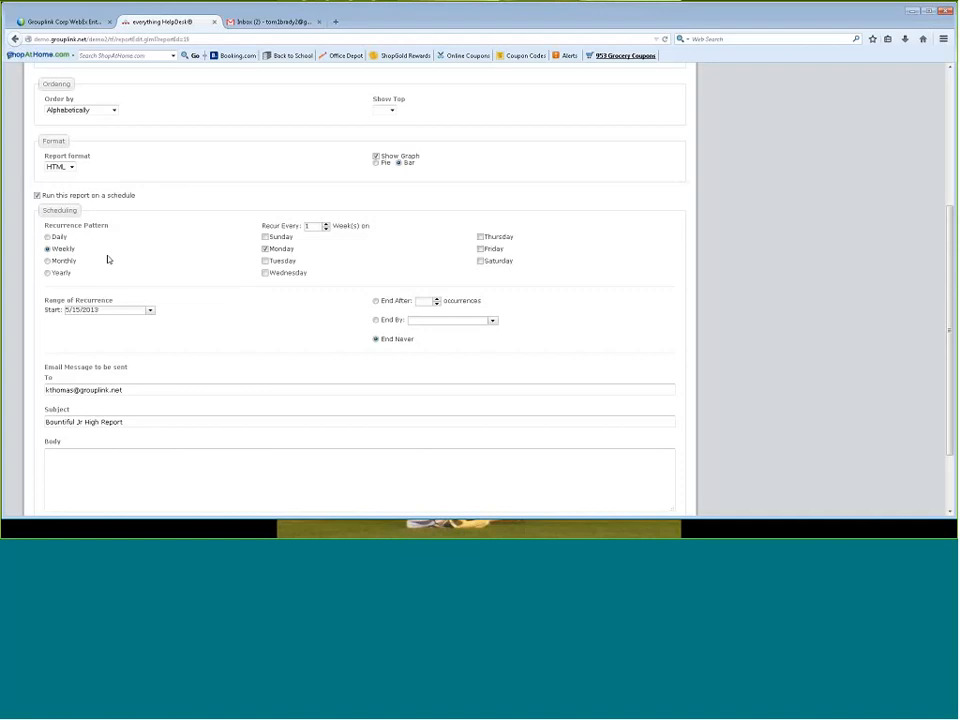
Review the scheduled email's recipient, subject and body for the Bountiful JR High report, and save the report
click(124, 389)
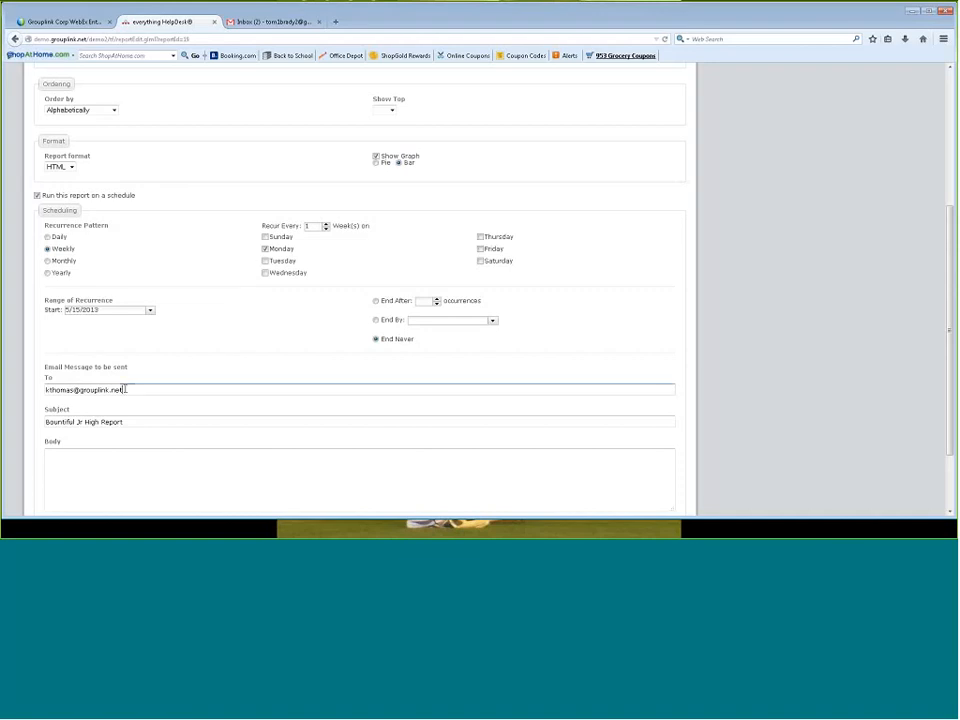
key(ctrl+a)
key(Tab)
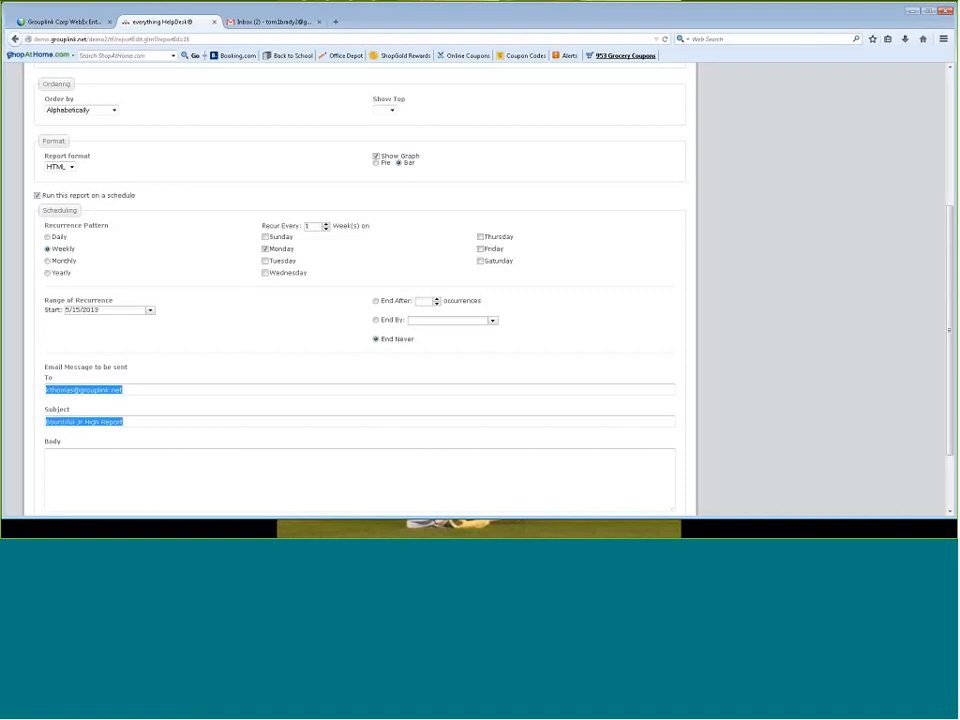
click(126, 476)
scroll(451, 461, down, 1)
scroll(451, 461, down, 3)
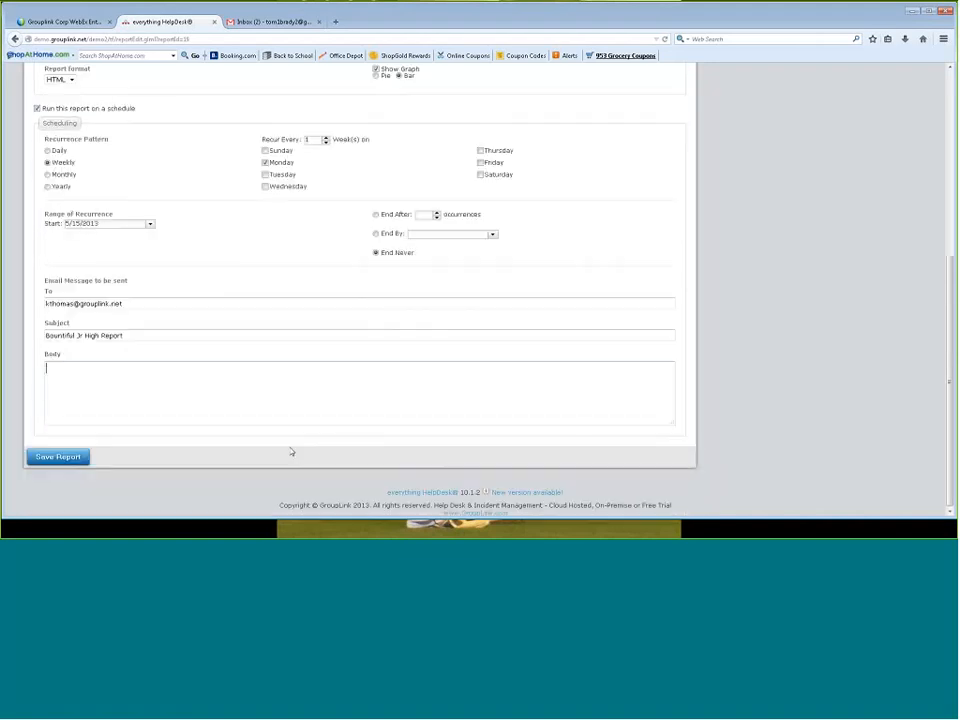
click(58, 456)
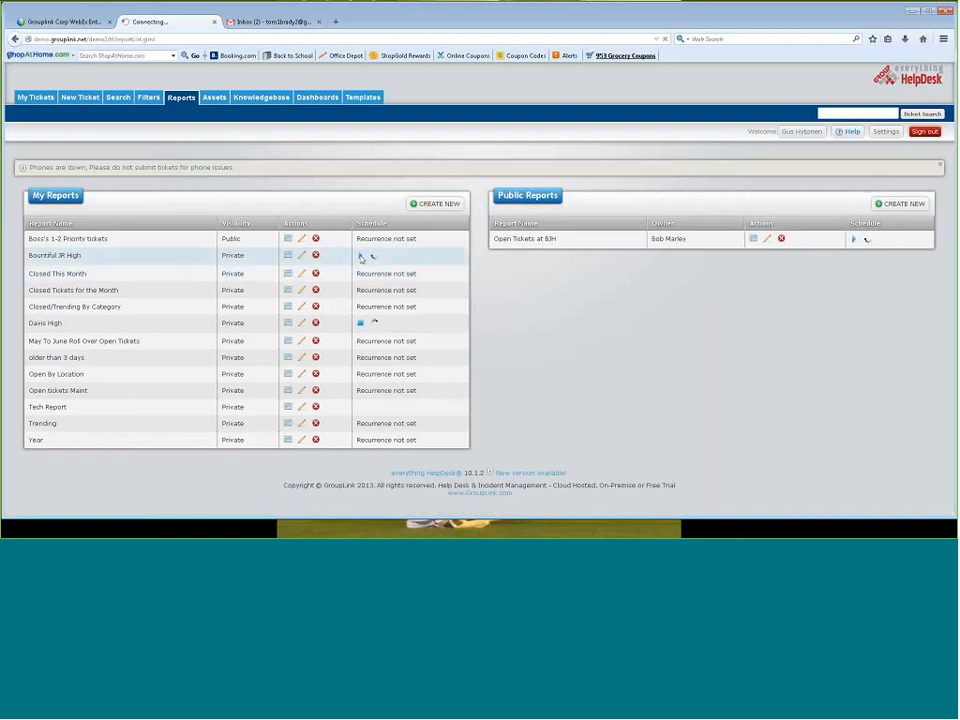
Run the Bountiful JR High report, drill down from one assignee to ticket status, and close the report window
click(287, 256)
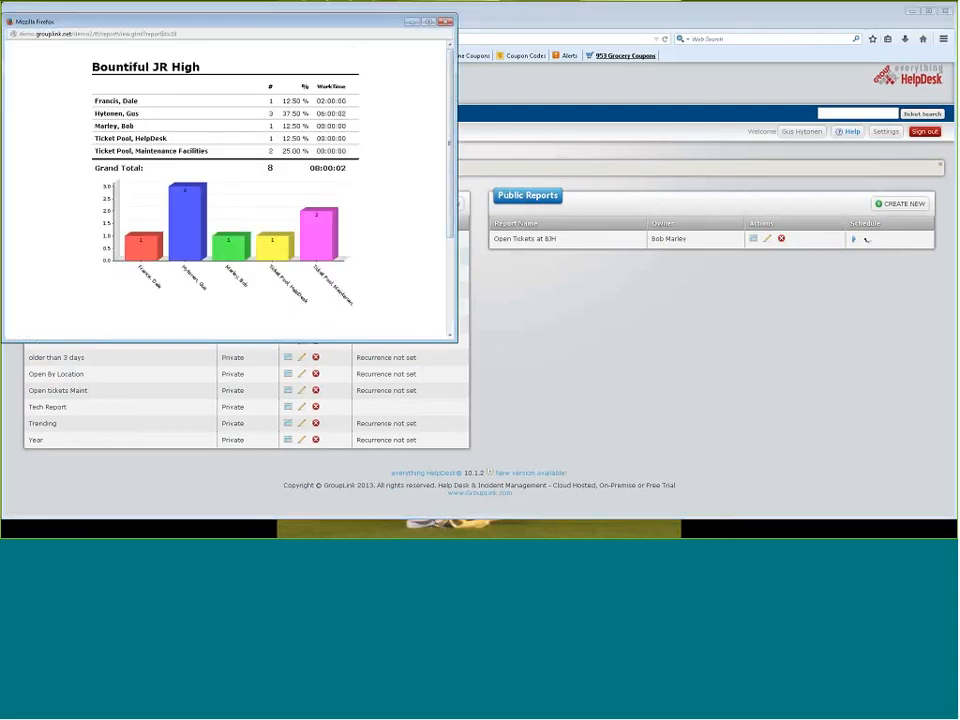
drag(294, 27, 465, 60)
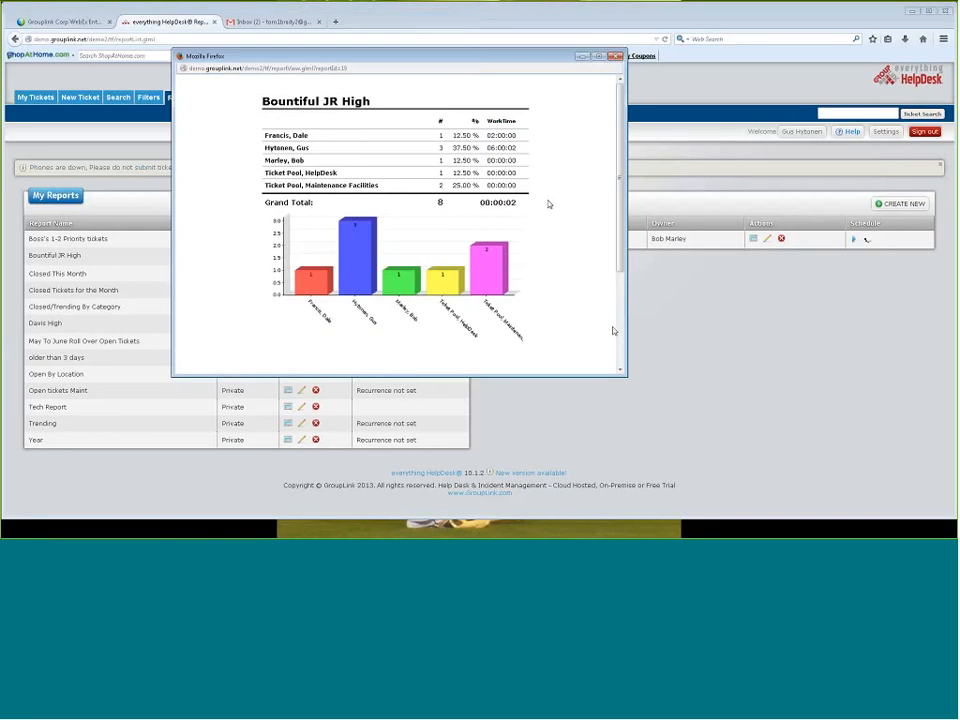
click(304, 153)
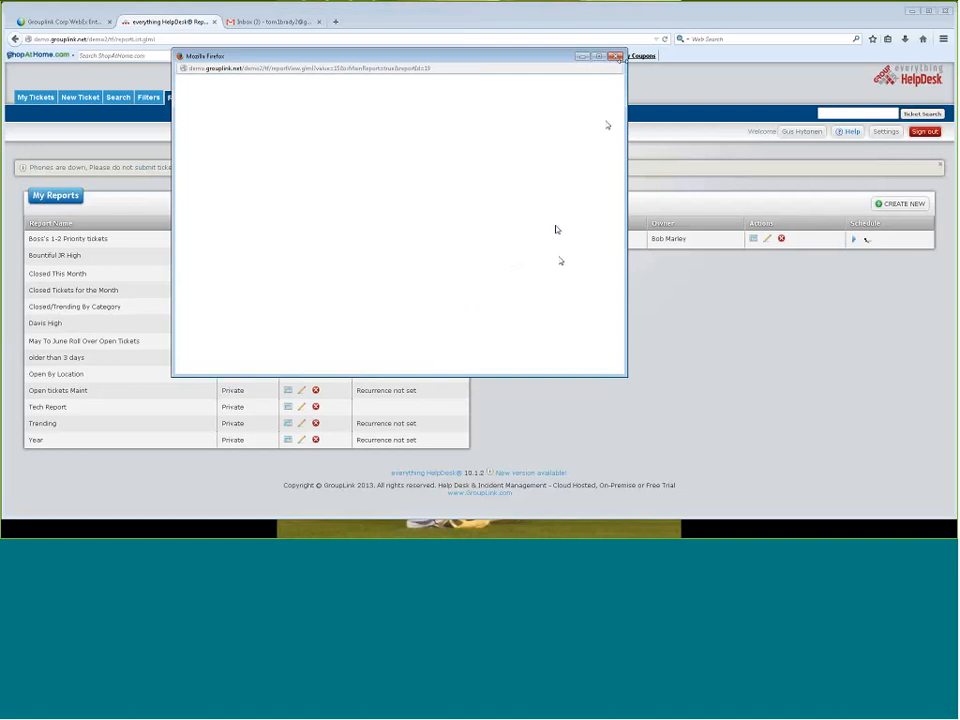
click(615, 56)
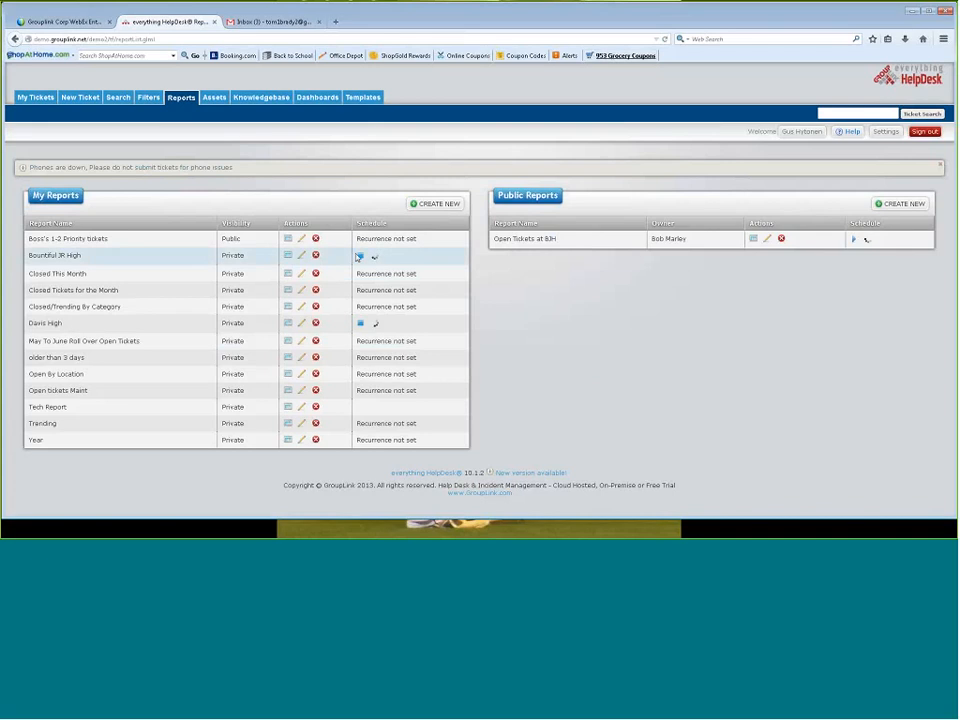
click(287, 255)
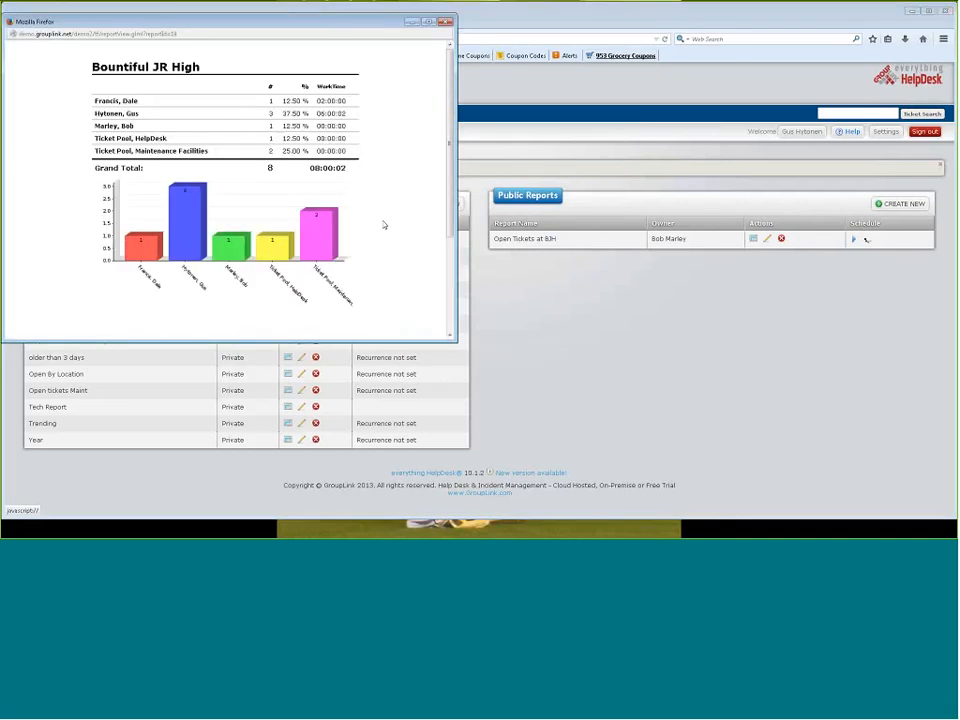
click(239, 210)
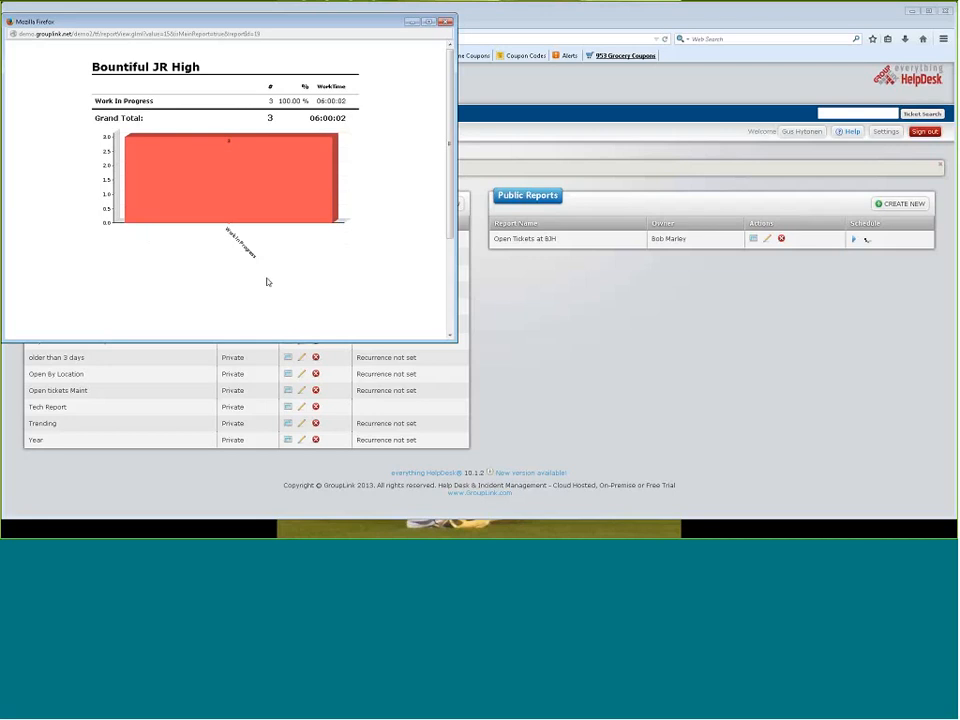
click(446, 22)
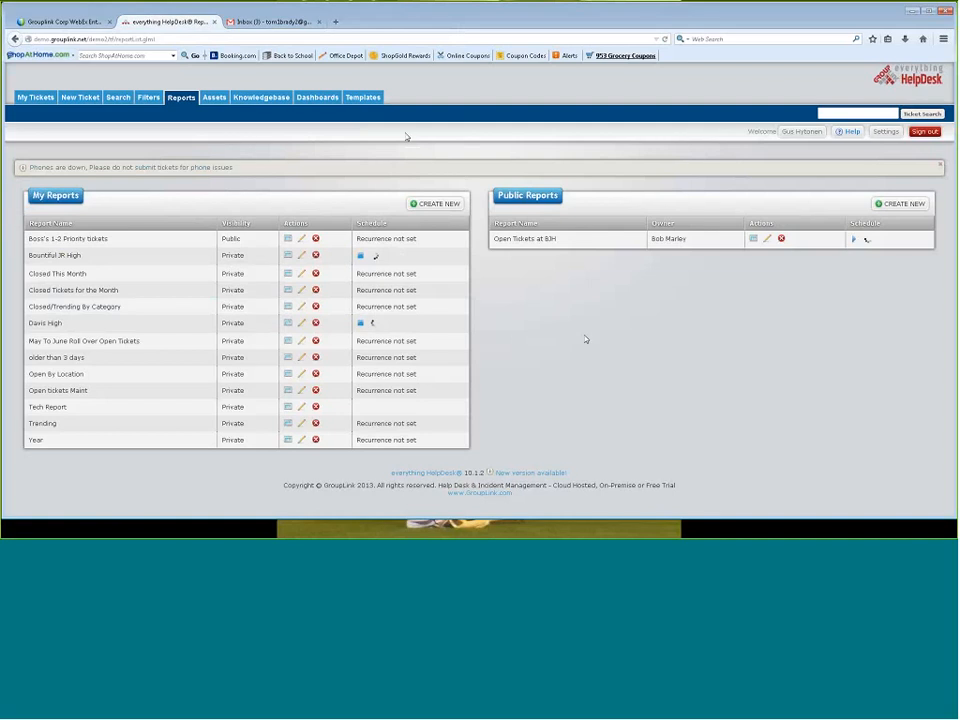
Look over the knowledgebase articles and show the ticket templates of the Tech Services group
click(263, 98)
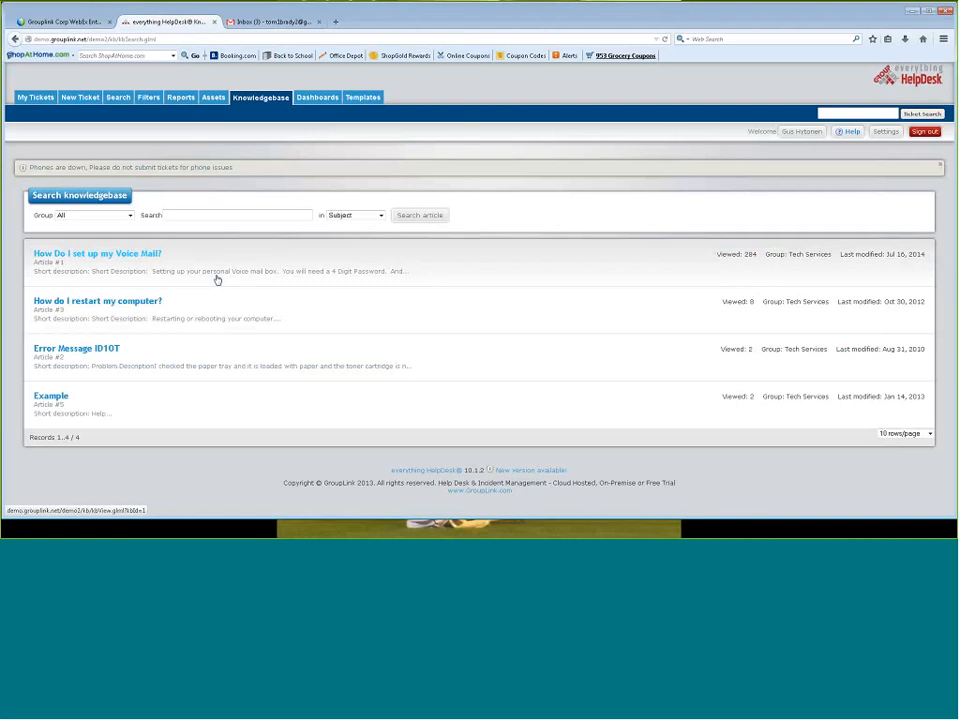
click(365, 98)
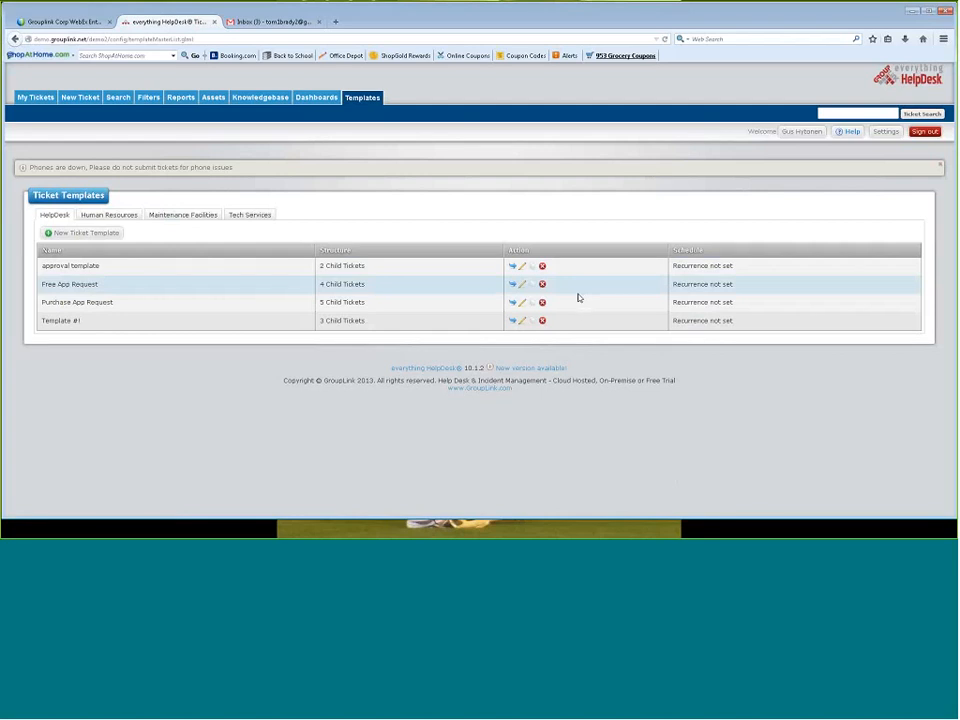
click(248, 215)
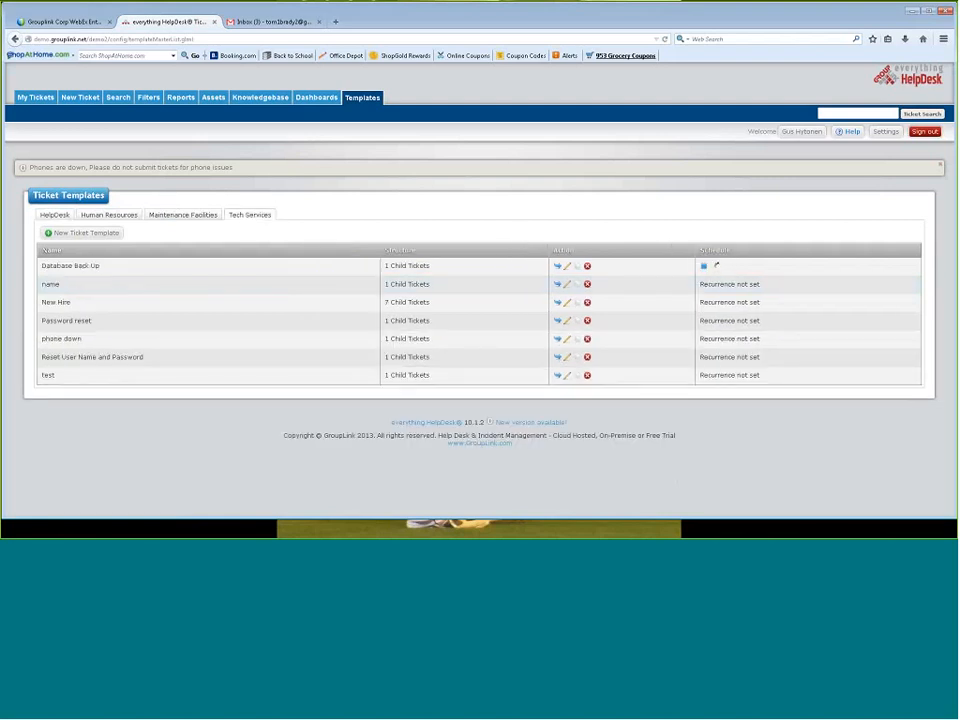
Examine the ticket details prefilled in the Password reset template and return to the template list
click(567, 321)
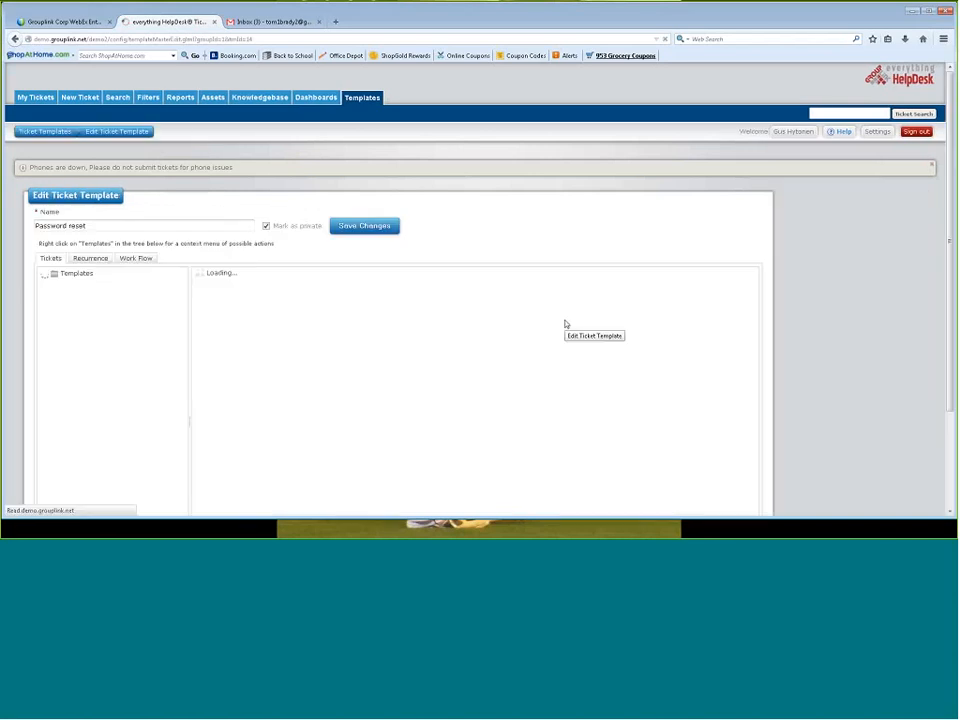
click(95, 283)
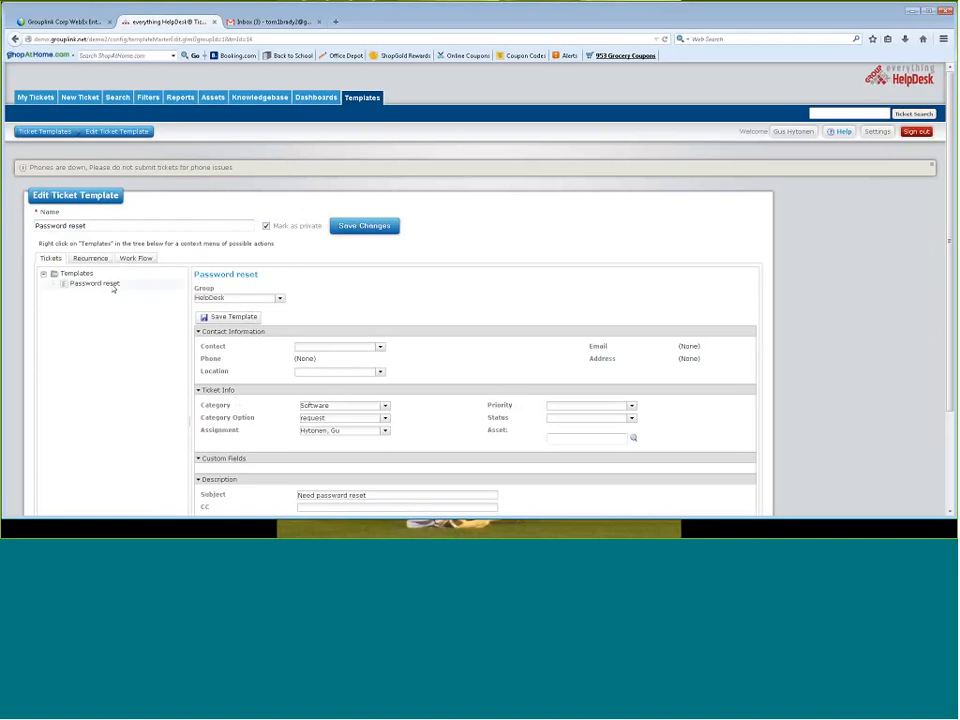
scroll(530, 353, down, 3)
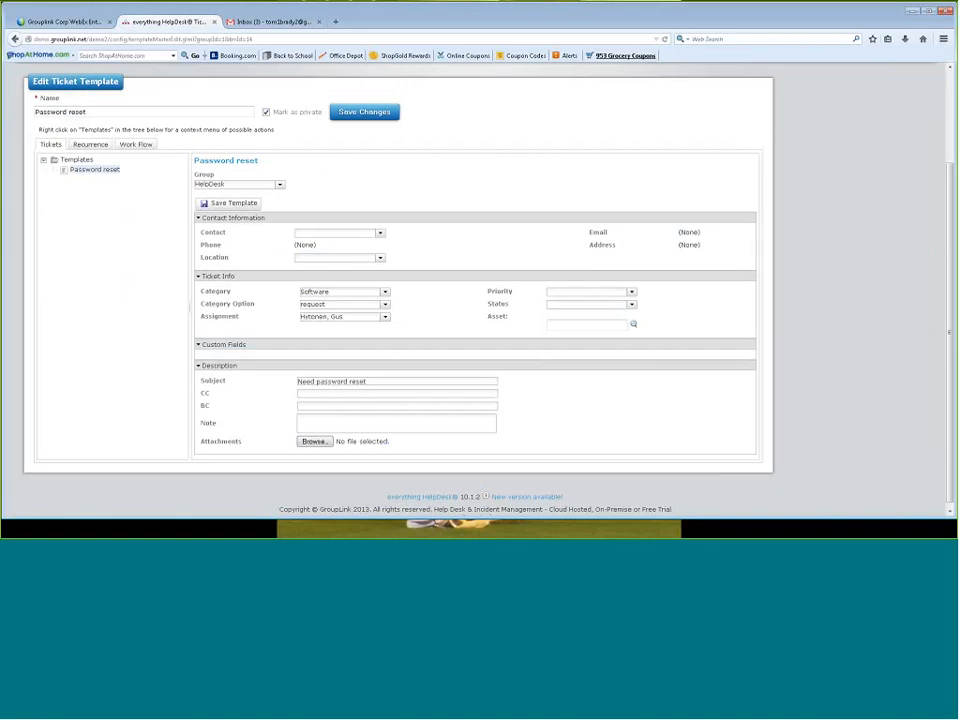
scroll(384, 291, up, 2)
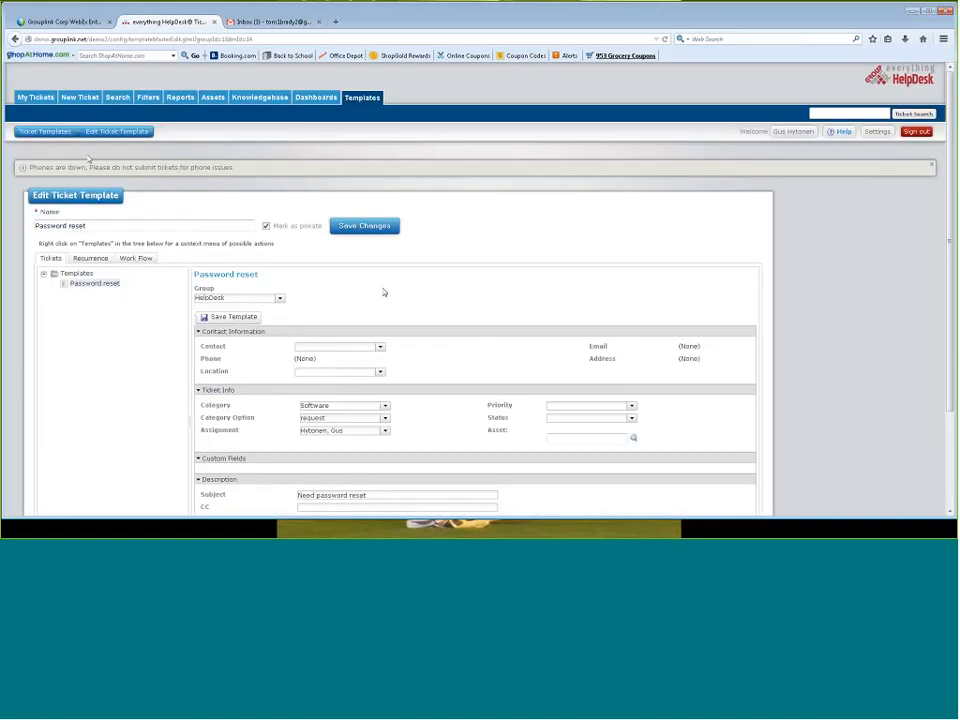
click(45, 133)
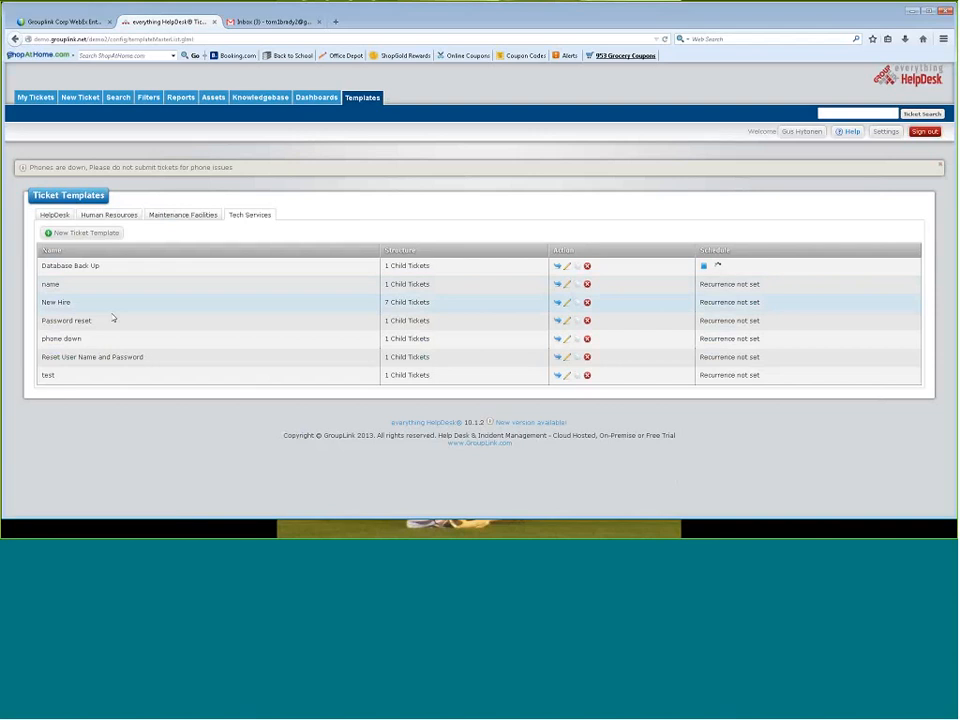
Choose a different contact for the pending Password reset ticket, save the change and launch the template
click(559, 323)
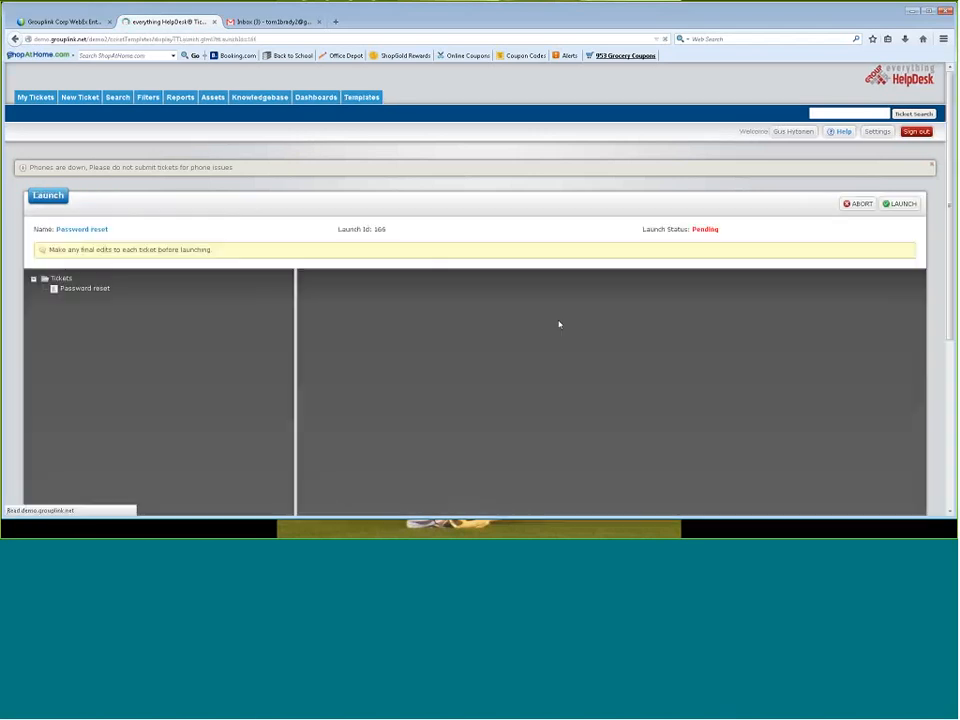
scroll(559, 323, down, 3)
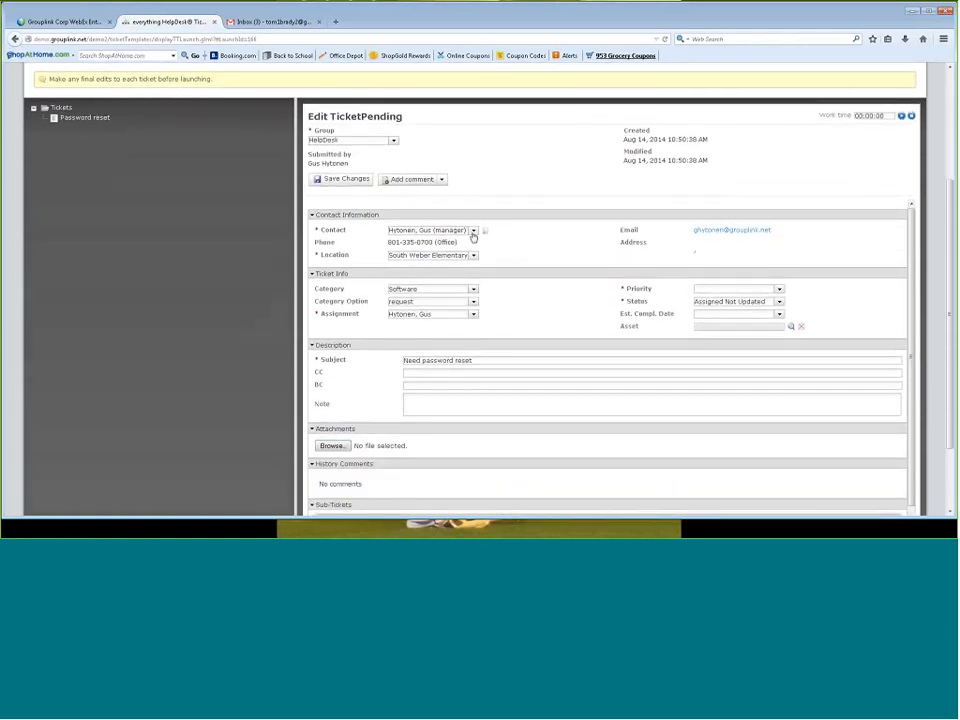
click(474, 231)
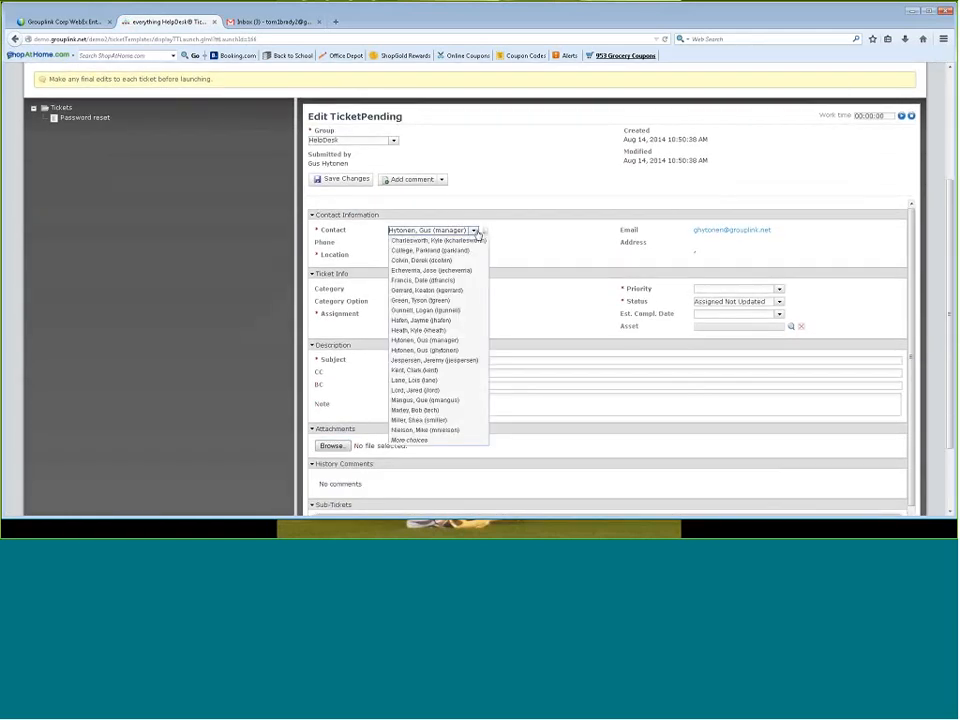
click(450, 320)
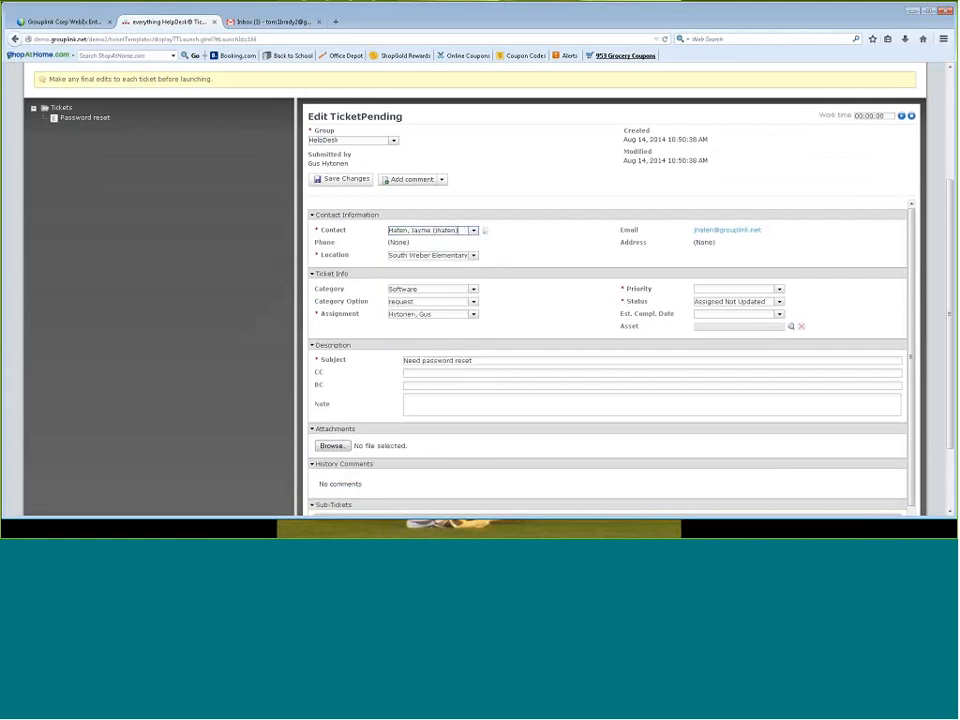
click(342, 180)
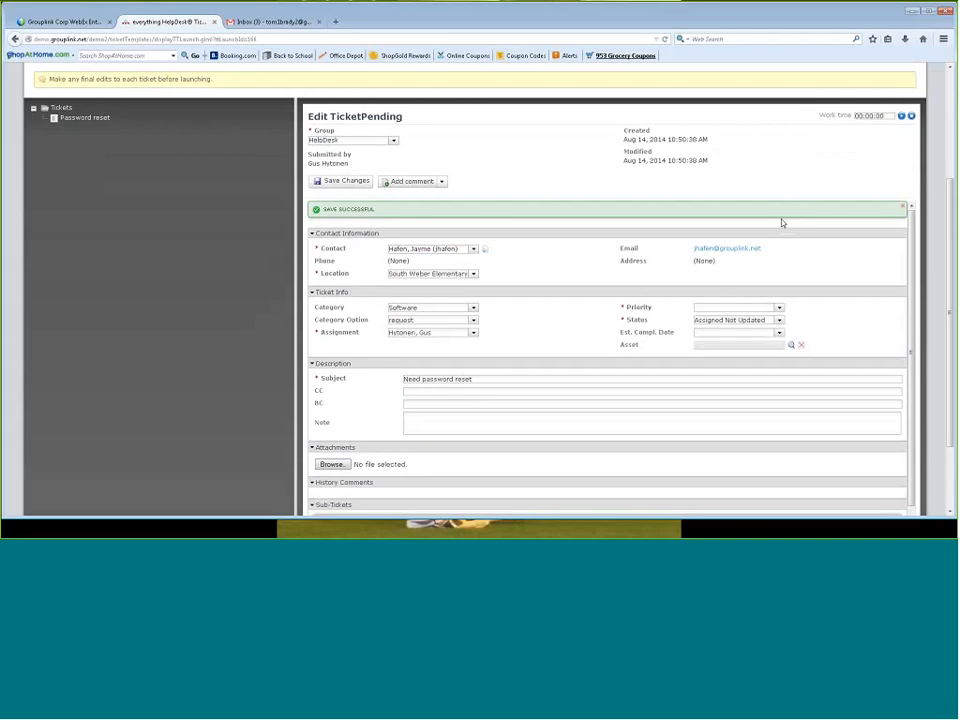
scroll(783, 222, up, 2)
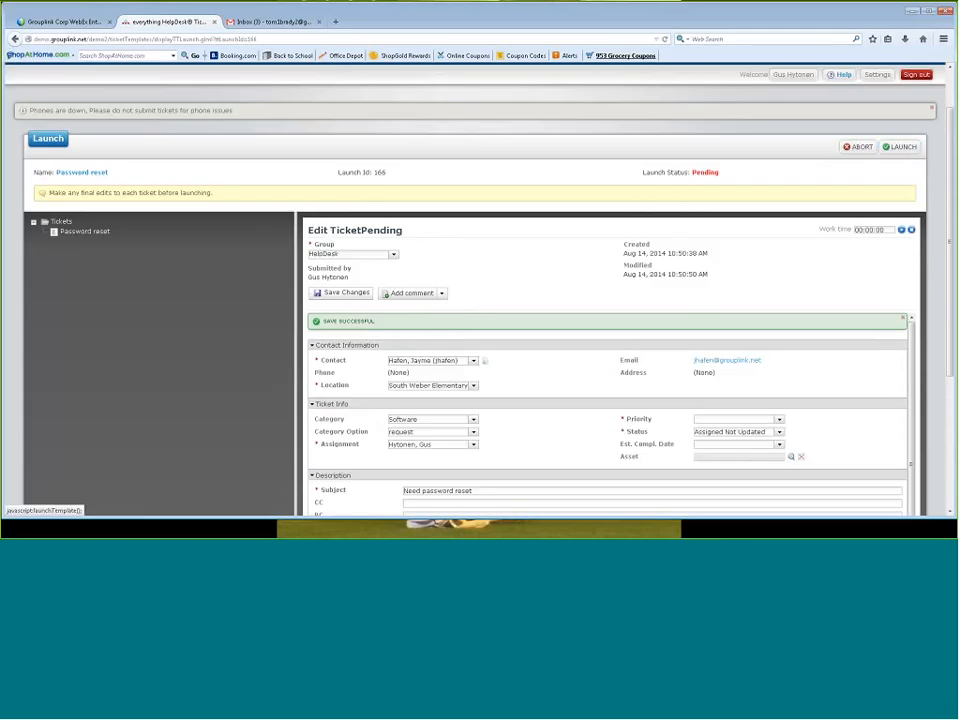
click(899, 146)
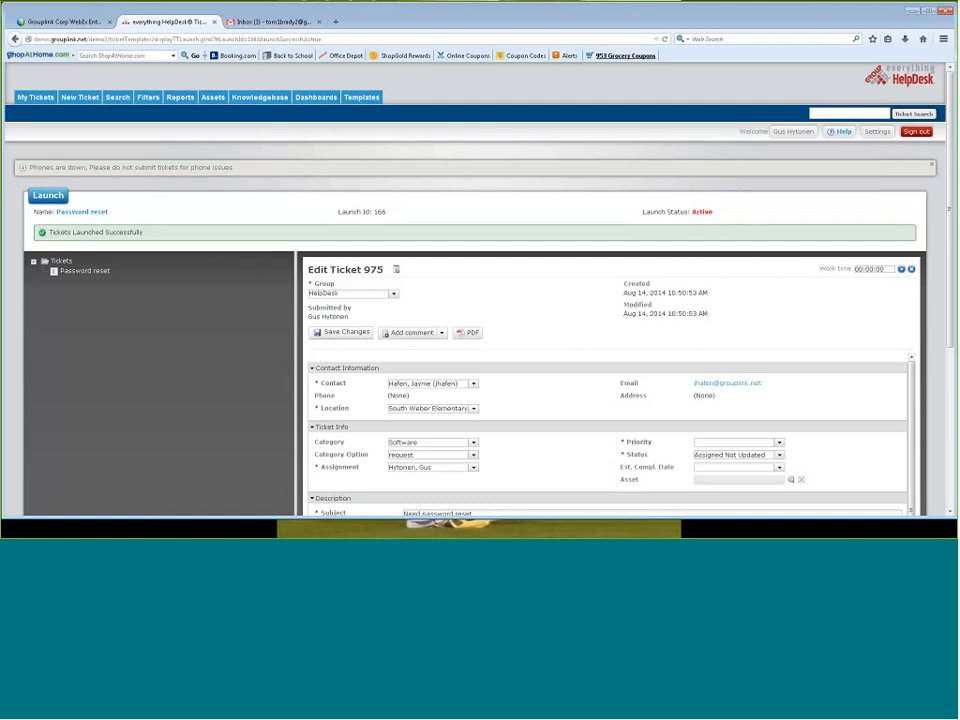
Examine the Database Back Up template's ticket details and recurrence schedule, and return to the template list
click(361, 98)
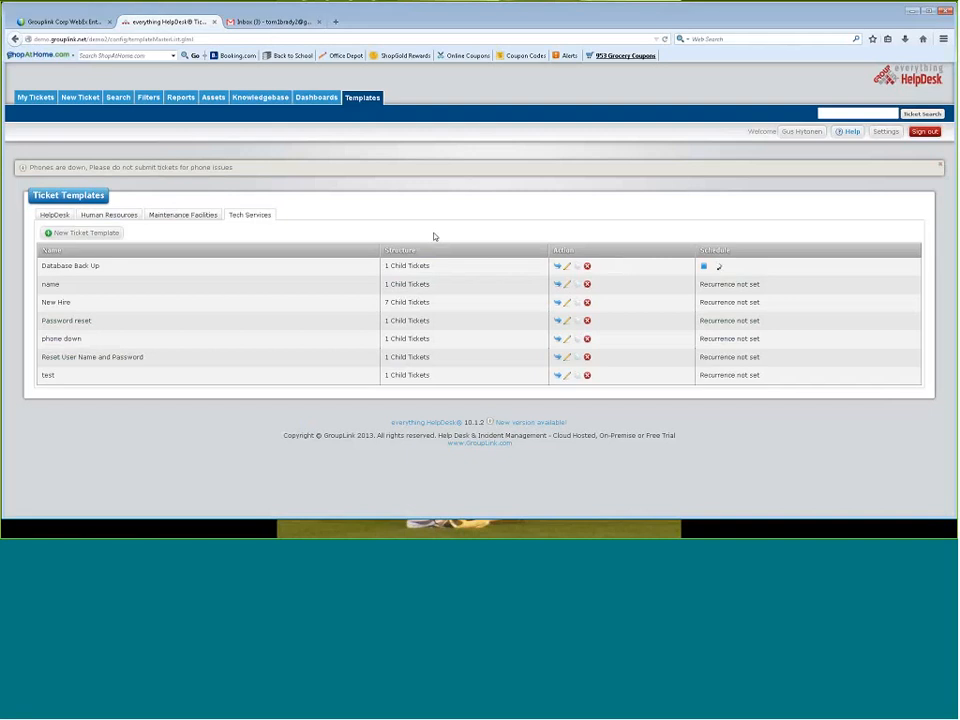
click(564, 270)
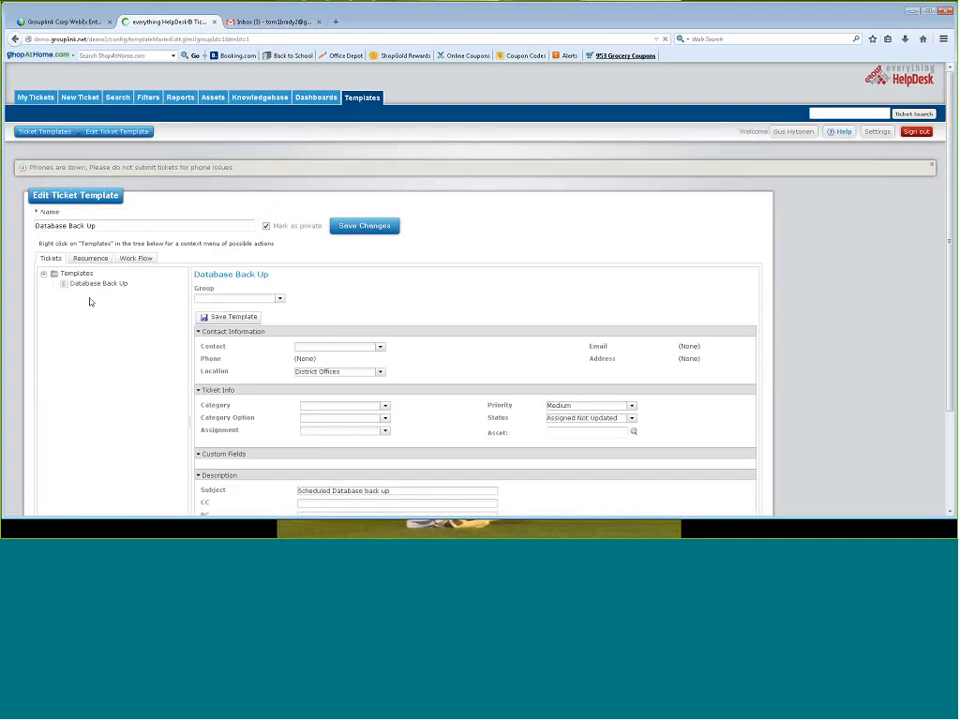
click(89, 285)
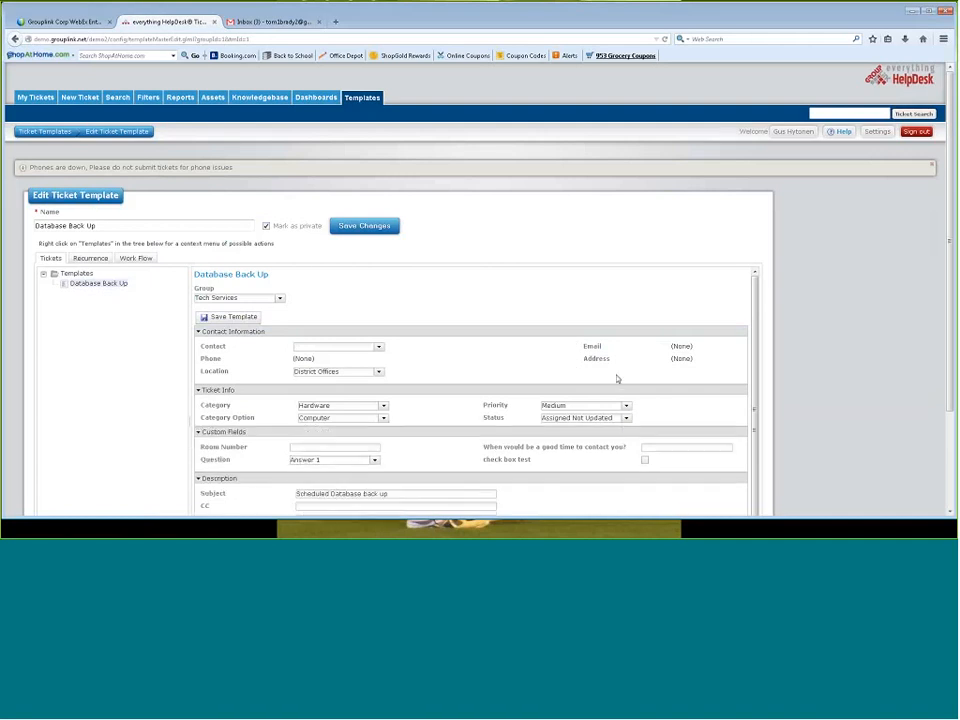
scroll(478, 422, down, 1)
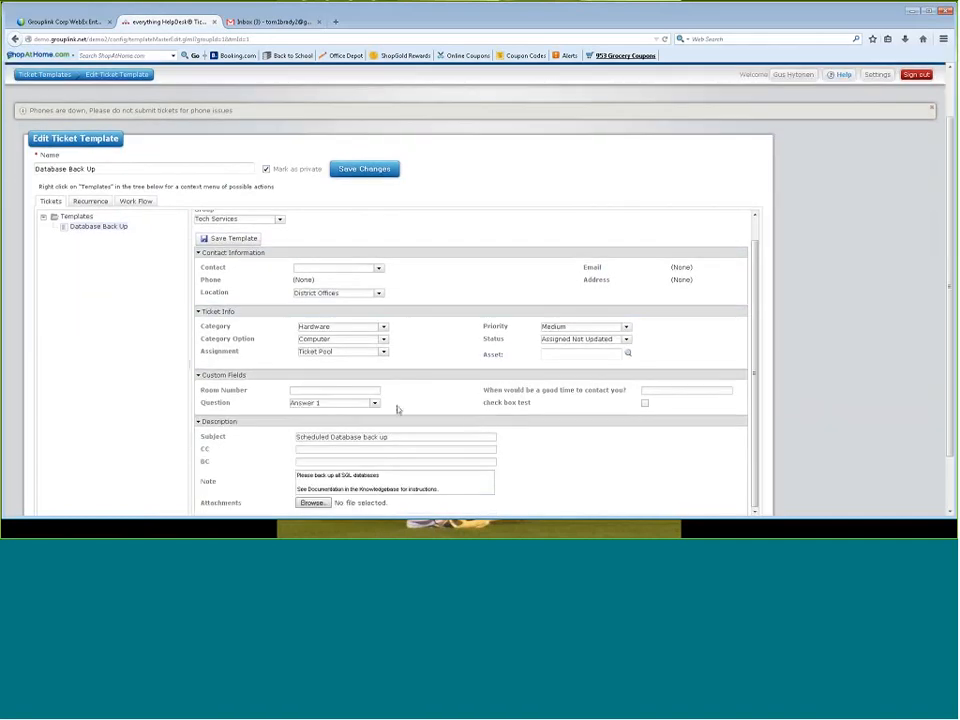
scroll(364, 398, down, 1)
scroll(364, 398, up, 1)
click(90, 201)
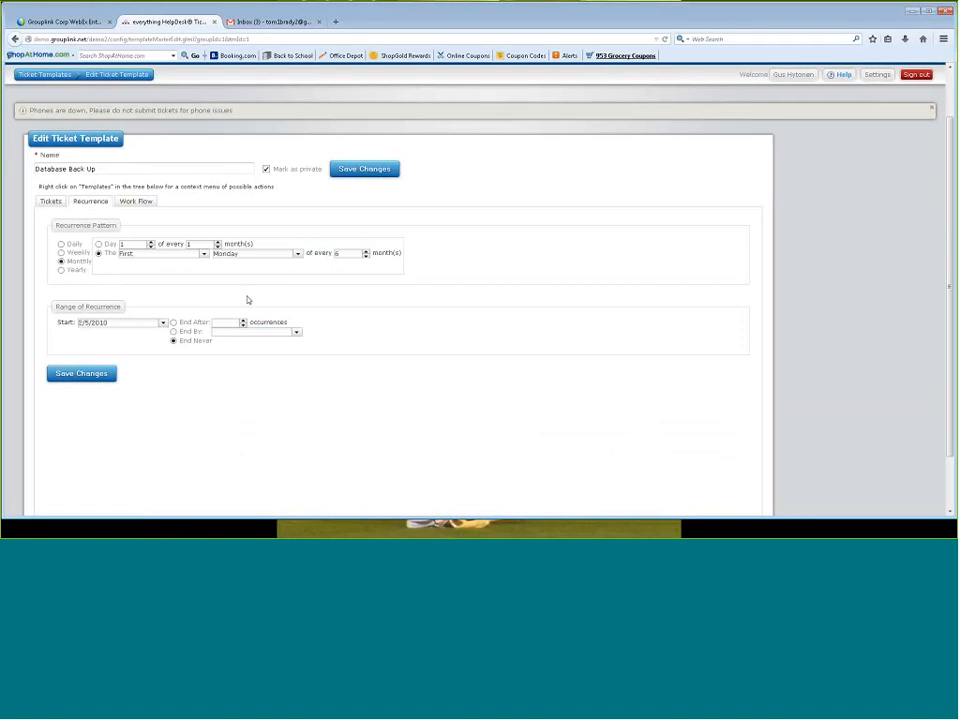
click(42, 75)
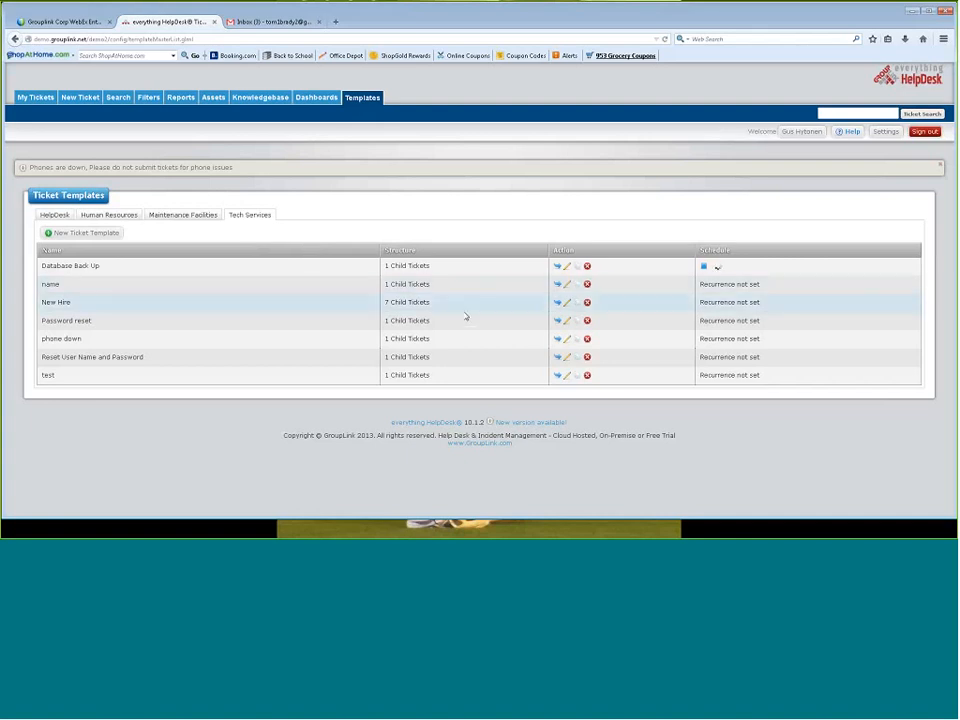
Open the New Hire template and examine its Setup Desk child ticket and workflow steps
click(566, 303)
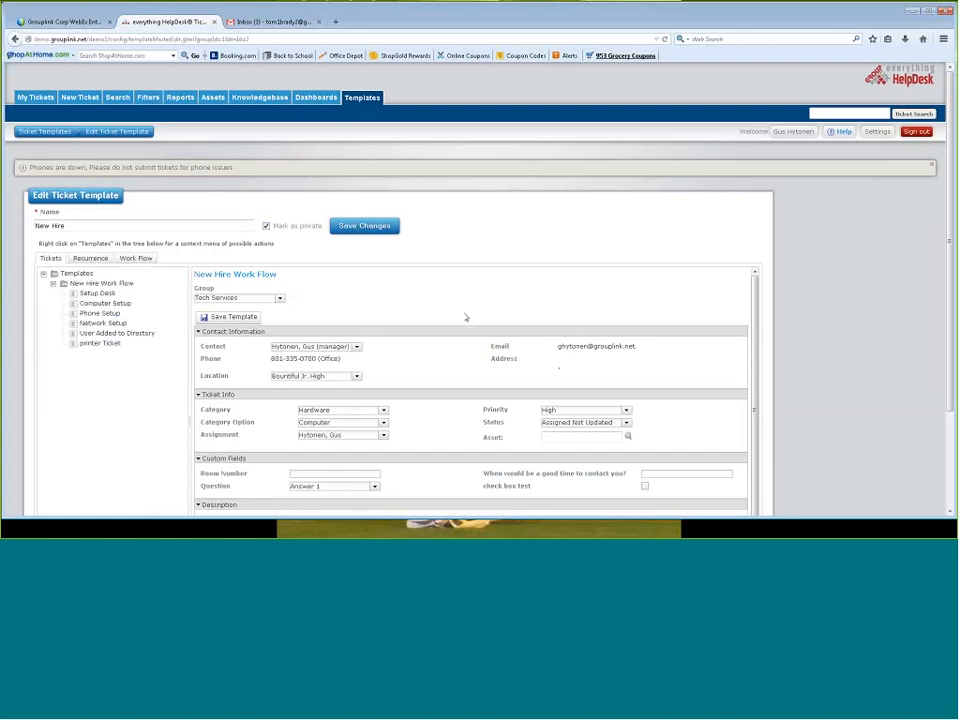
click(110, 295)
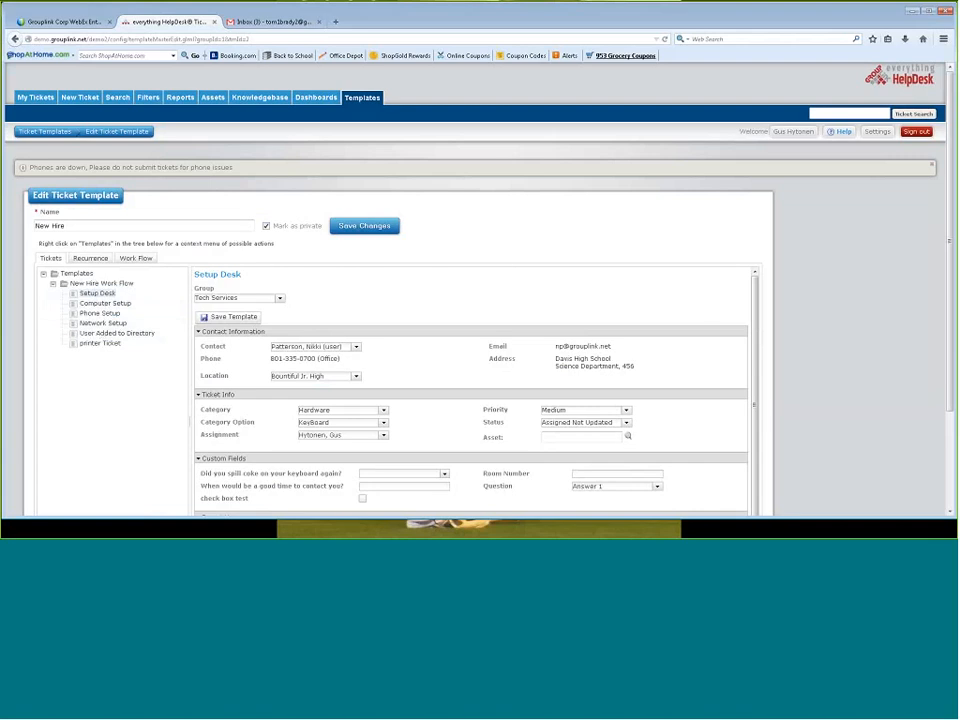
click(139, 259)
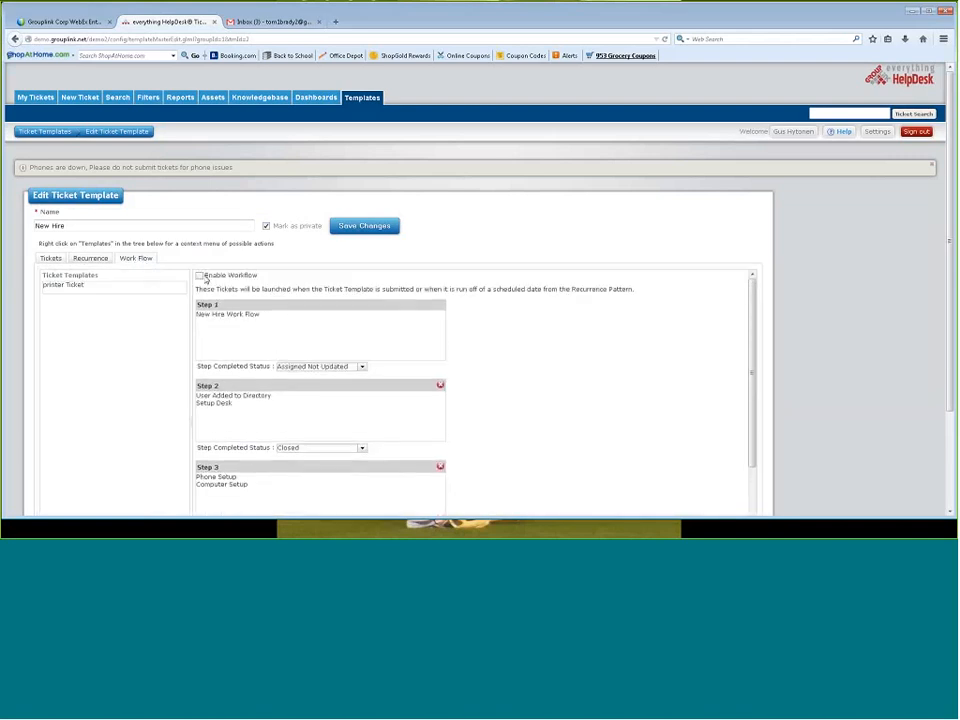
Enable the workflow for the New Hire template and review its steps with their completed statuses
click(199, 276)
scroll(953, 398, down, 3)
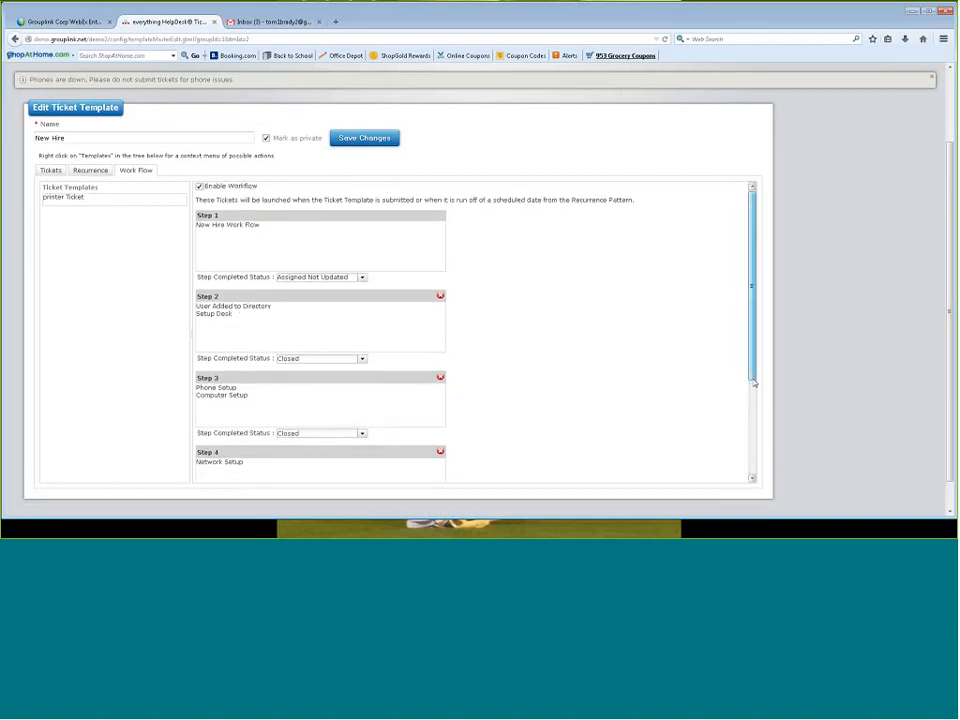
drag(754, 377, 755, 437)
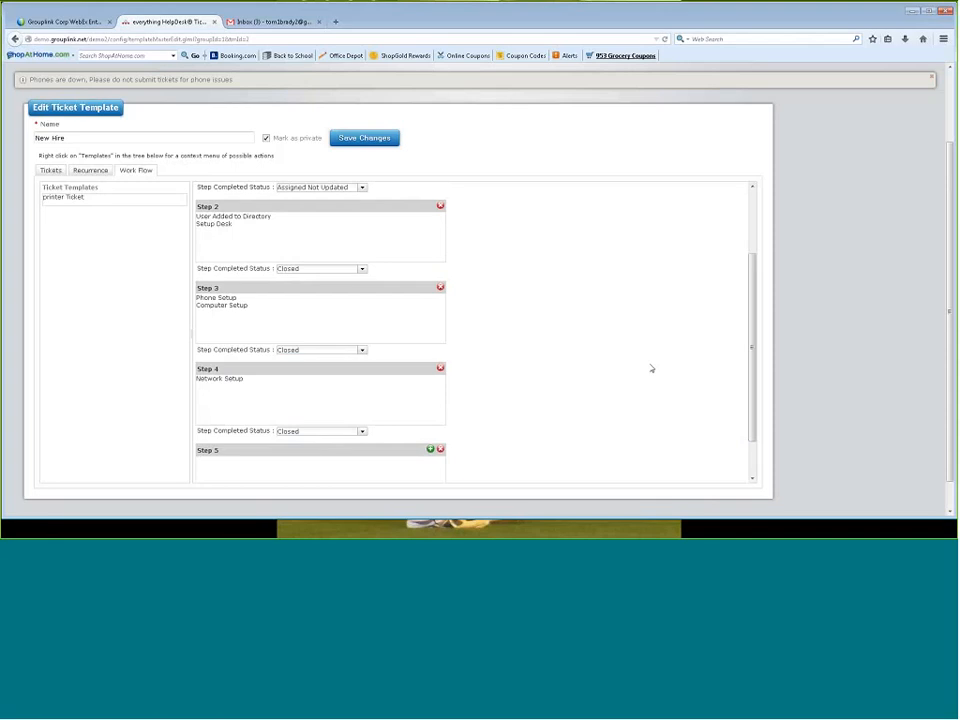
drag(751, 345, 738, 342)
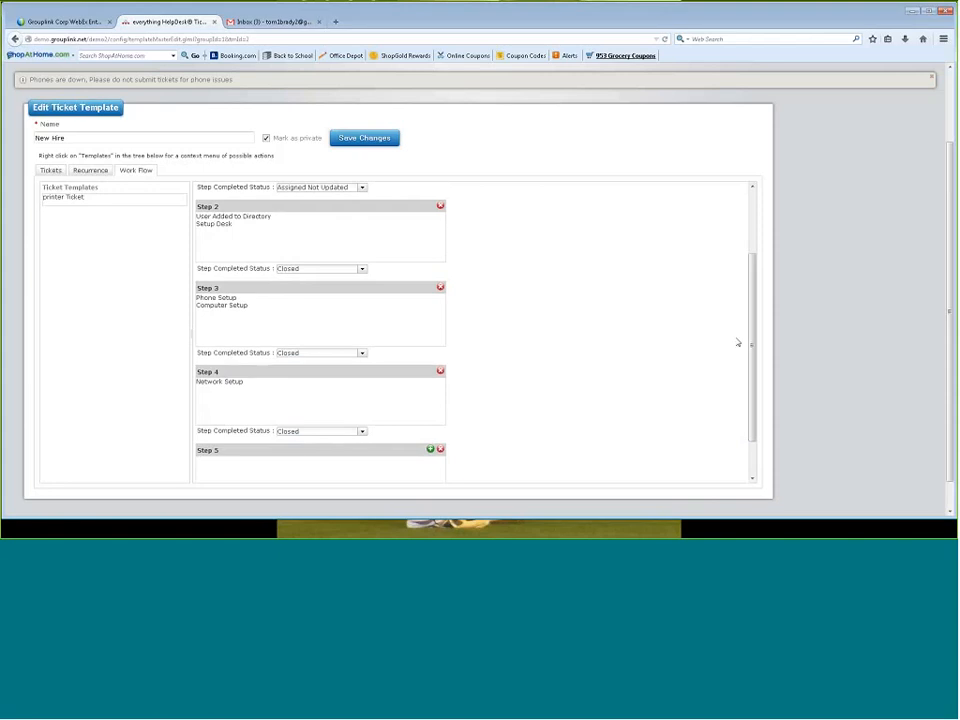
scroll(739, 342, up, 3)
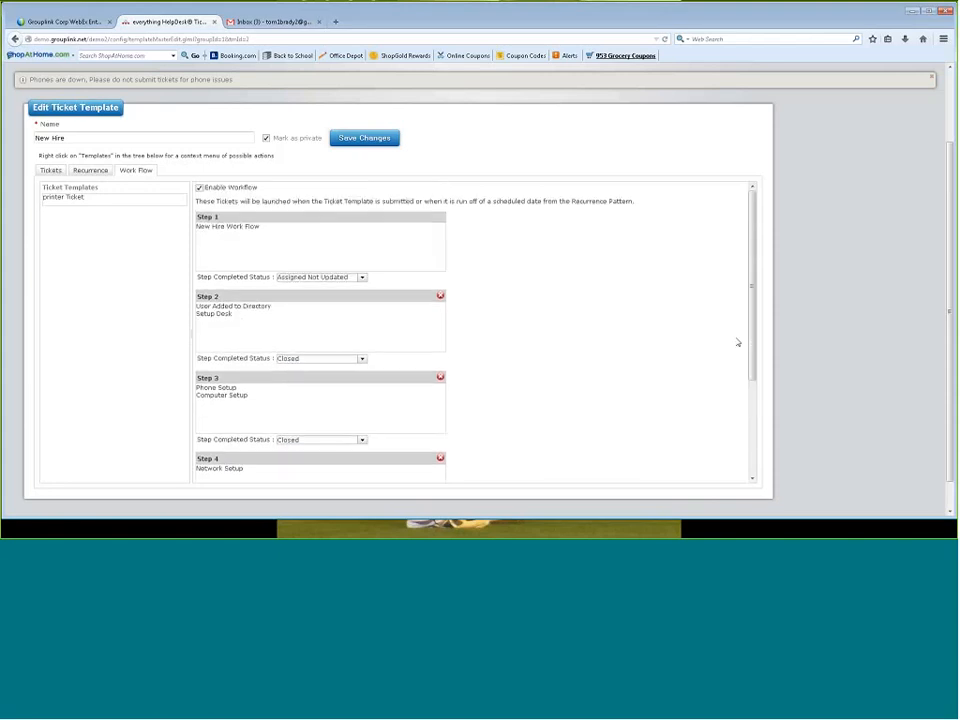
scroll(936, 345, up, 1)
scroll(936, 345, up, 1)
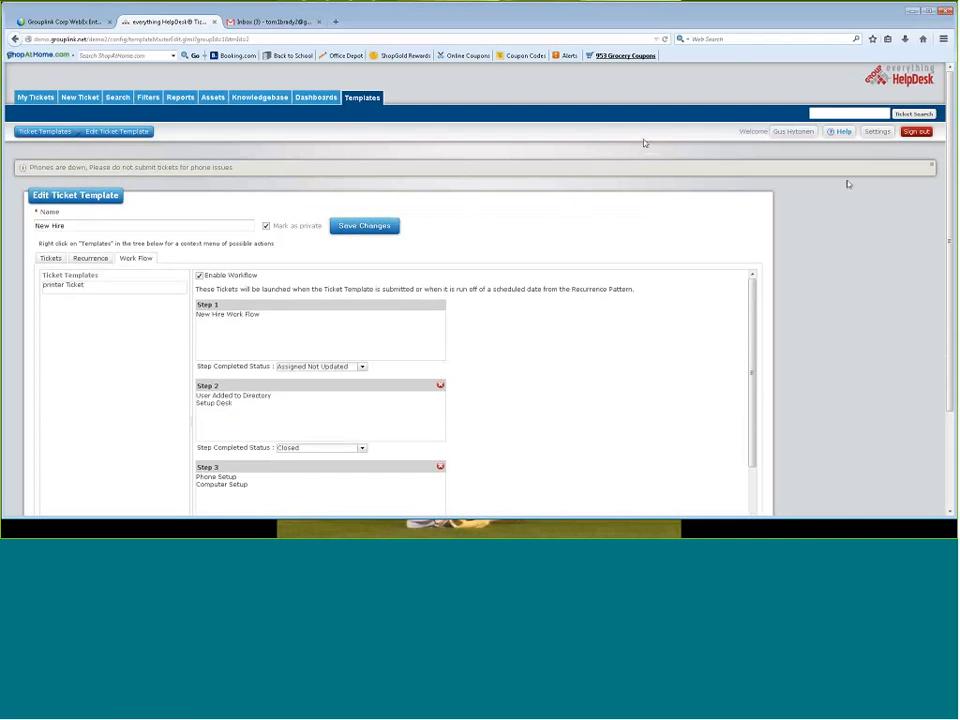
Open the One Hour/First Response OLA schedule of Tech Services in the Scheduler settings and examine its conditions and e-mail notification
click(877, 131)
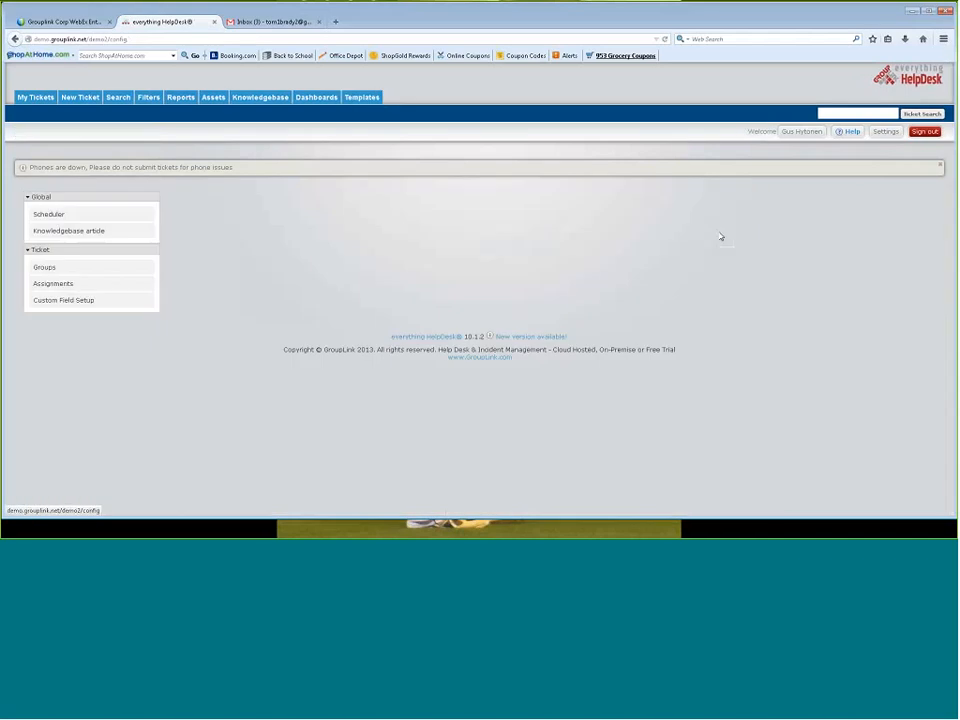
click(40, 216)
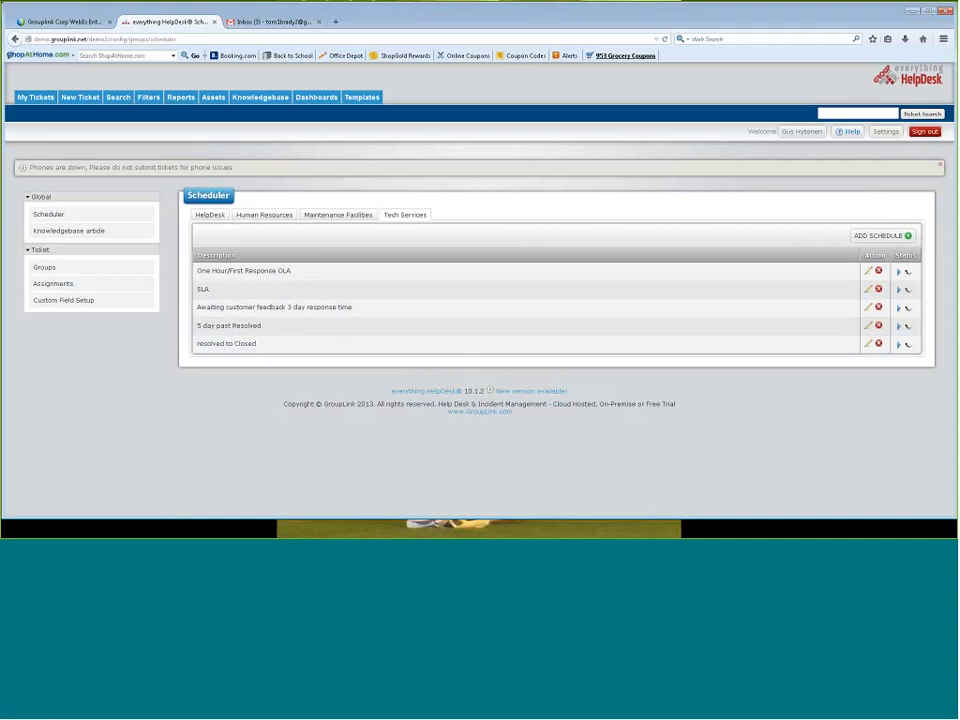
click(869, 271)
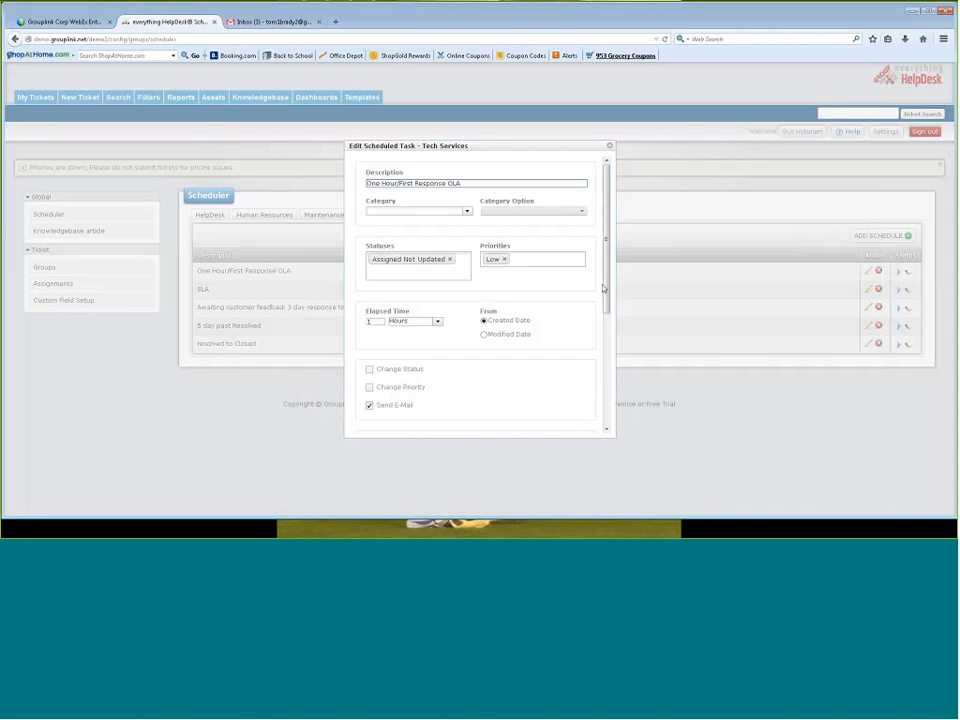
drag(603, 288, 604, 302)
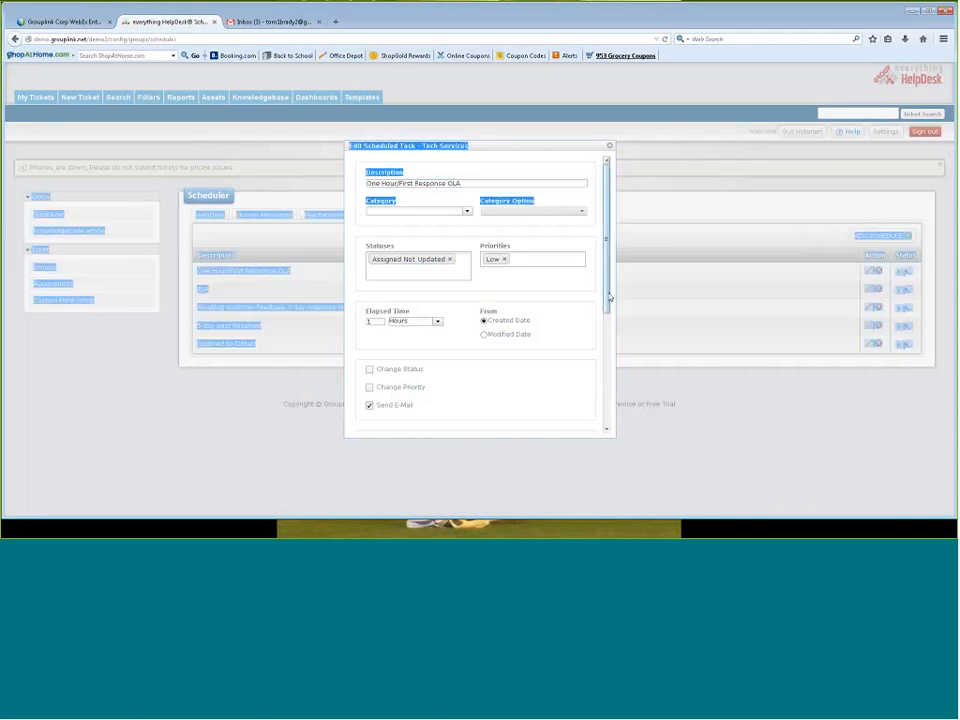
drag(607, 300, 606, 418)
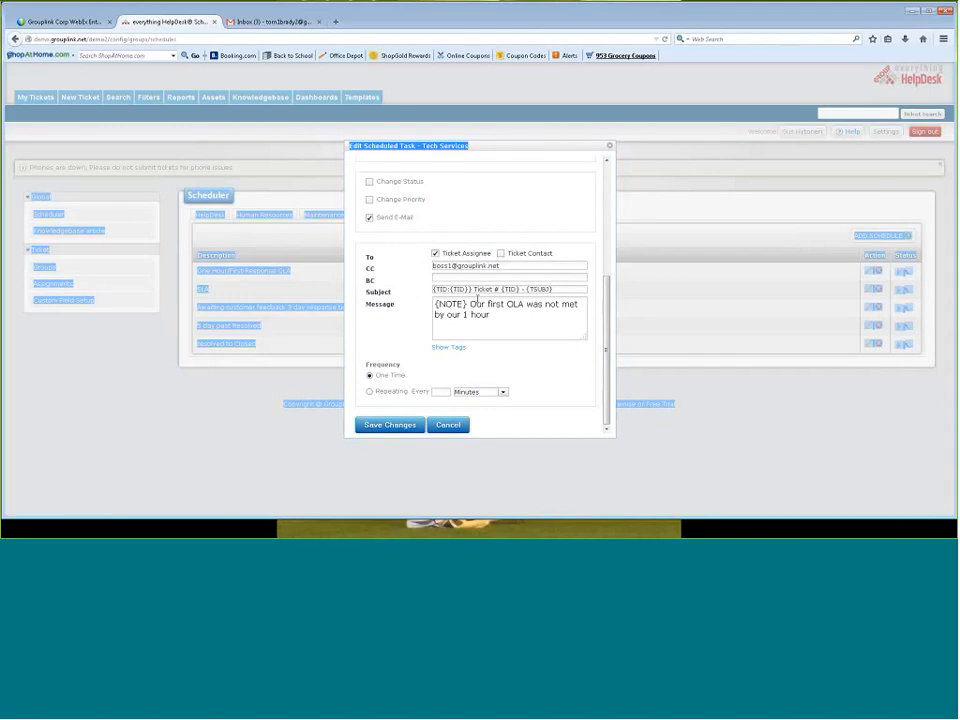
click(434, 289)
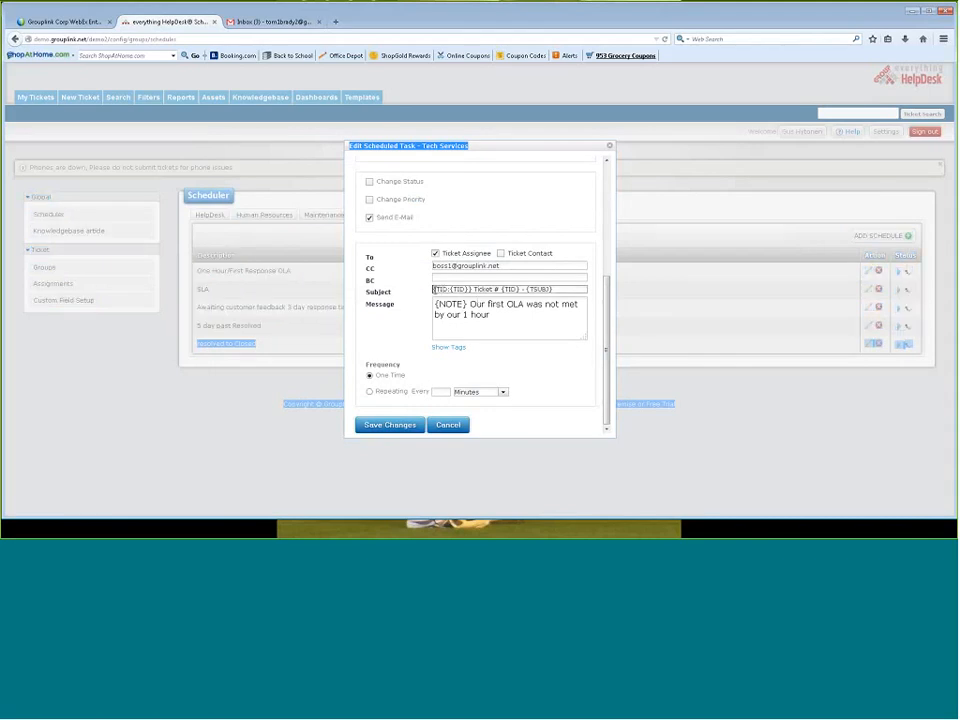
drag(434, 289, 564, 320)
Show the tags available for the OLA notification message, review them and the frequency options, and close the schedule without saving
click(448, 346)
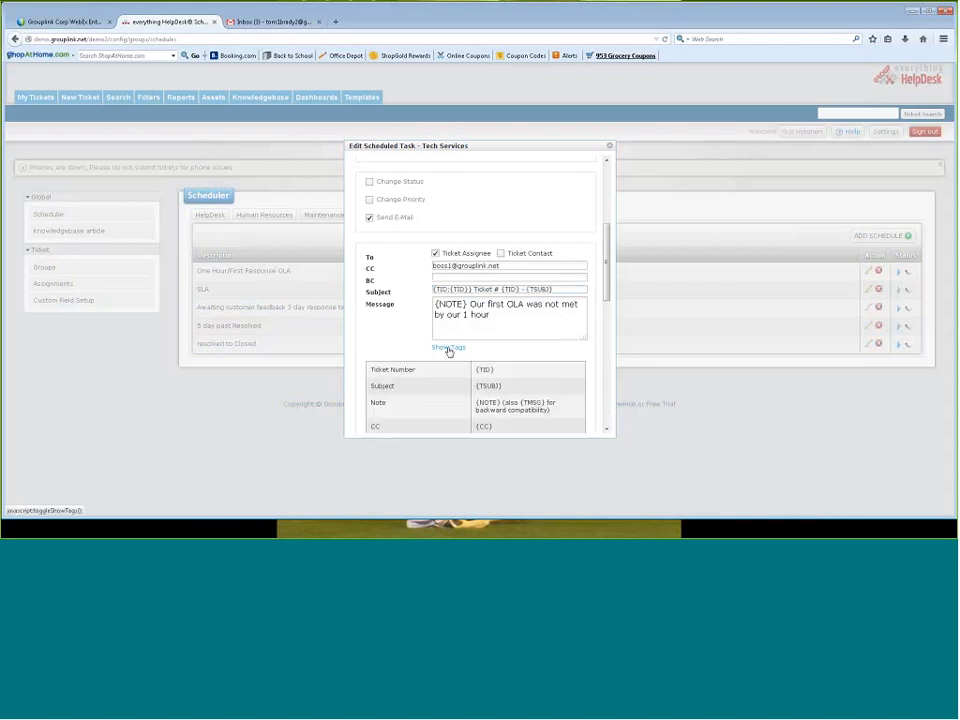
scroll(609, 307, down, 1)
scroll(609, 307, down, 4)
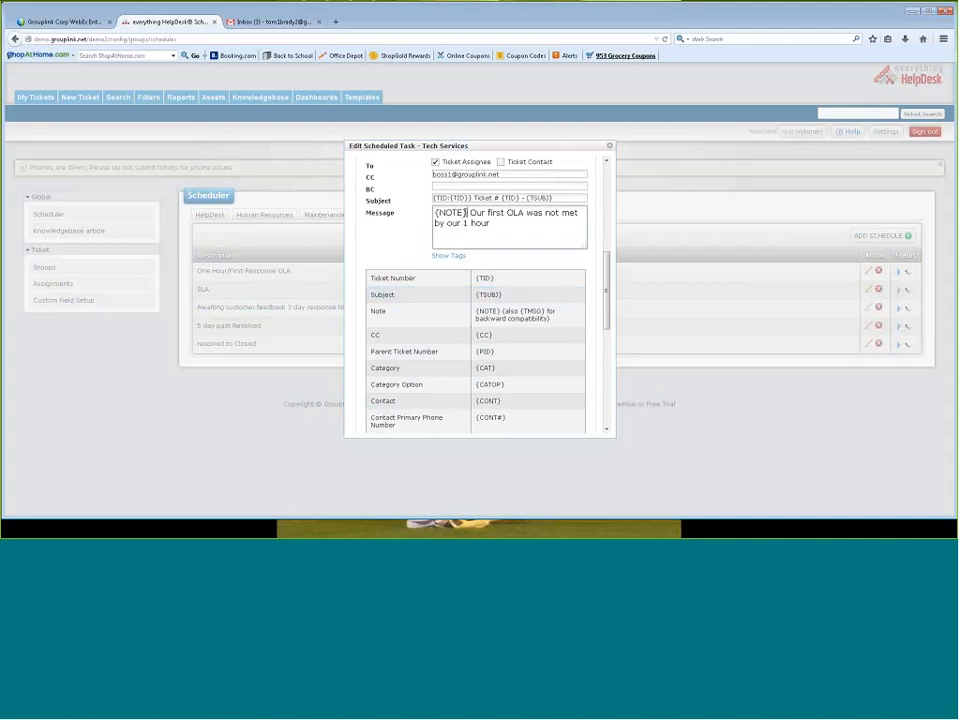
drag(467, 212, 434, 213)
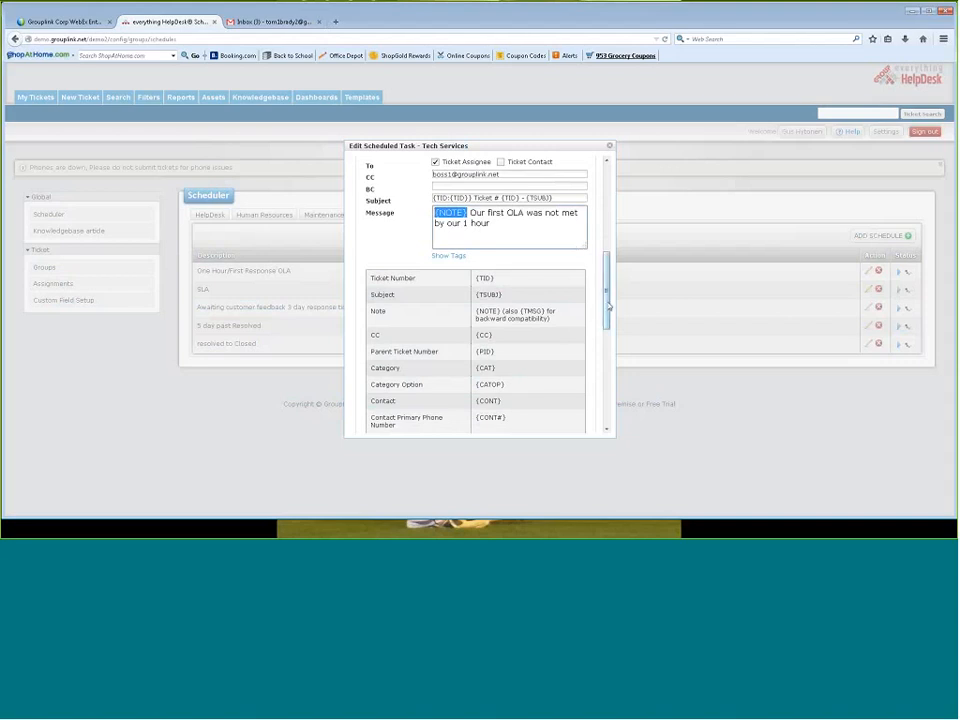
drag(607, 307, 629, 408)
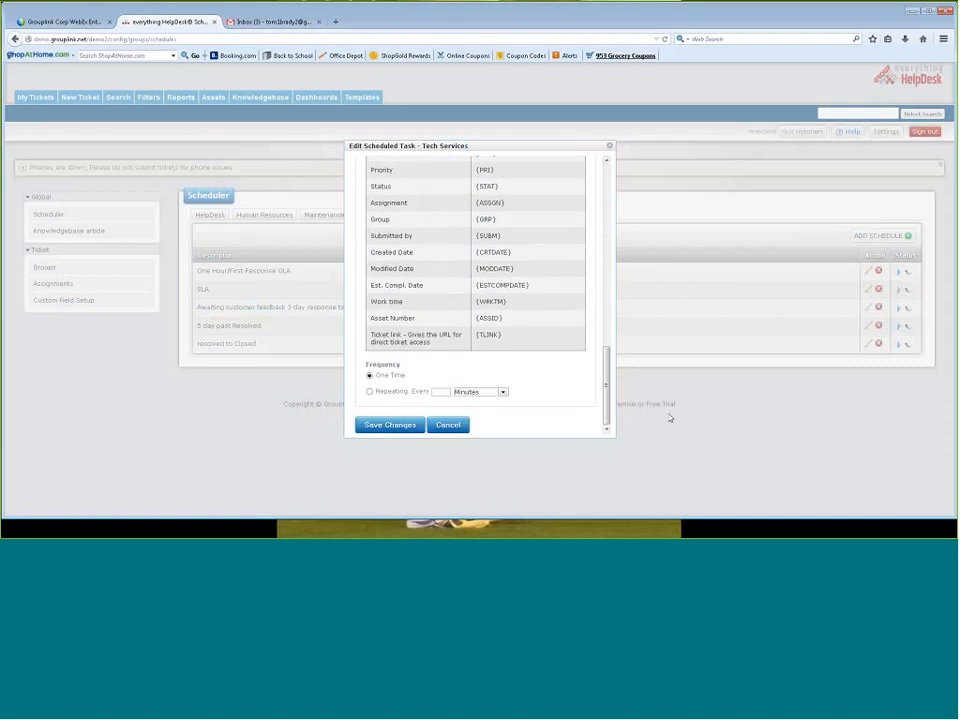
click(456, 425)
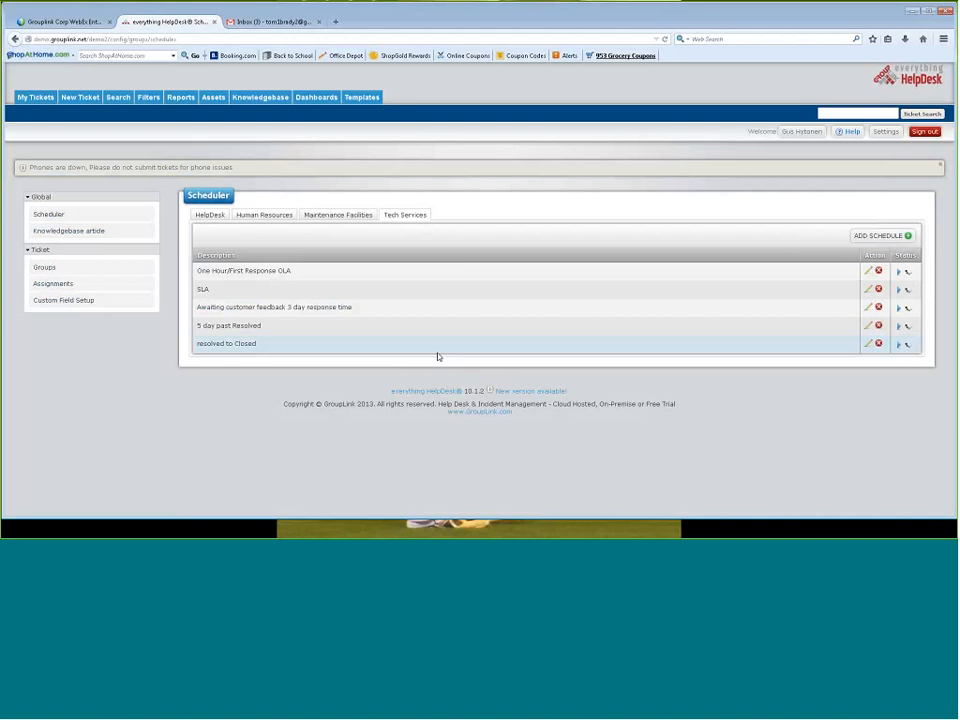
Examine the conditions, status change and e-mail message of the resolved to Closed schedule, and close it without saving
click(868, 343)
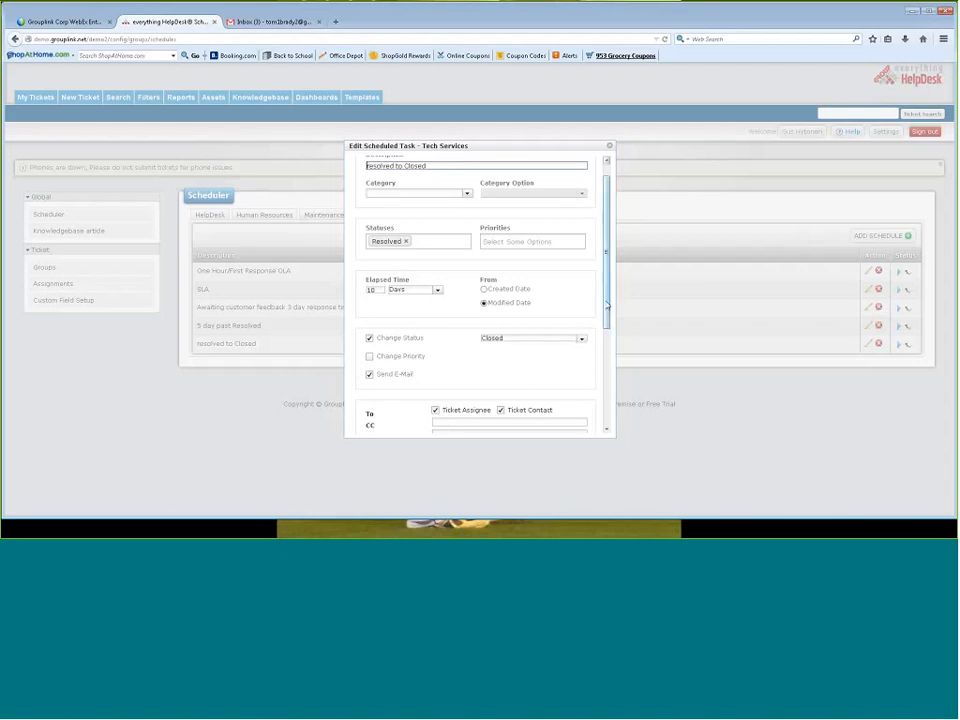
drag(606, 305, 609, 332)
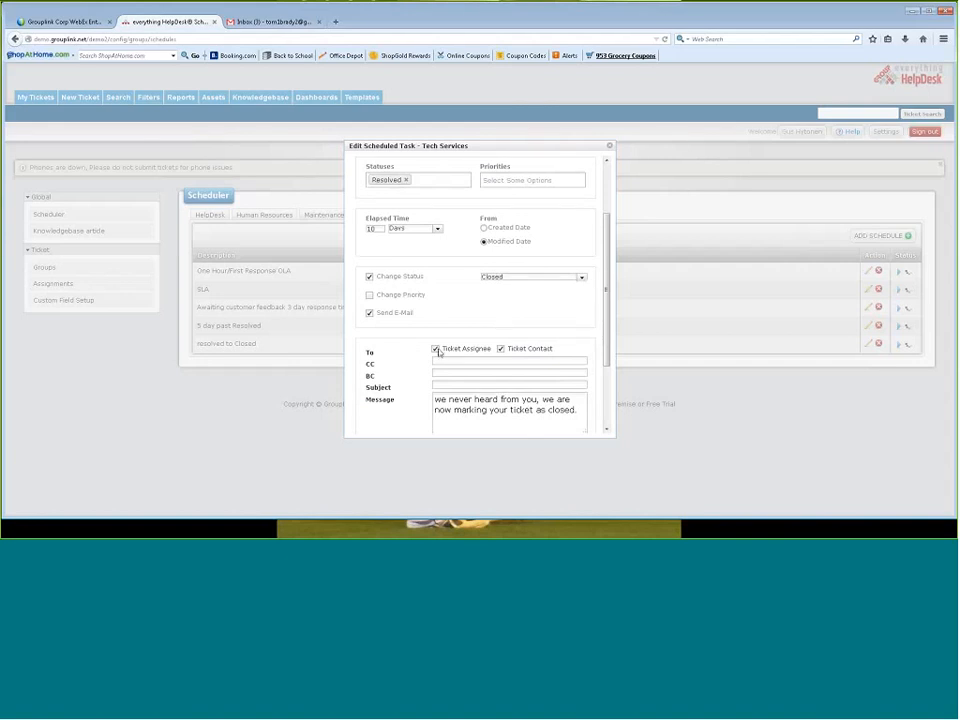
scroll(601, 404, down, 2)
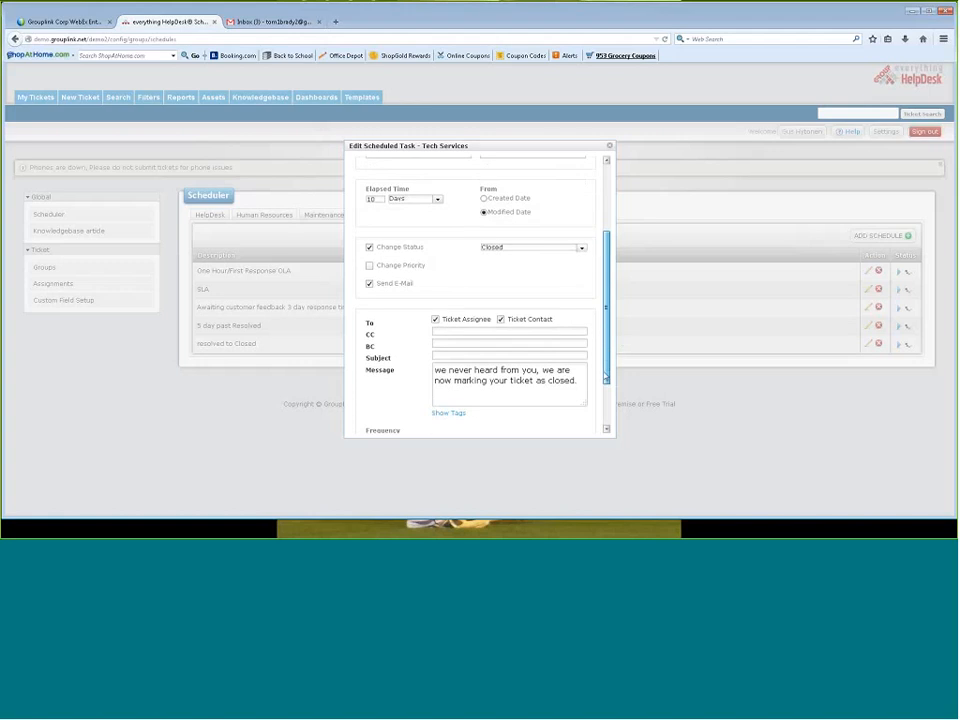
scroll(601, 404, down, 1)
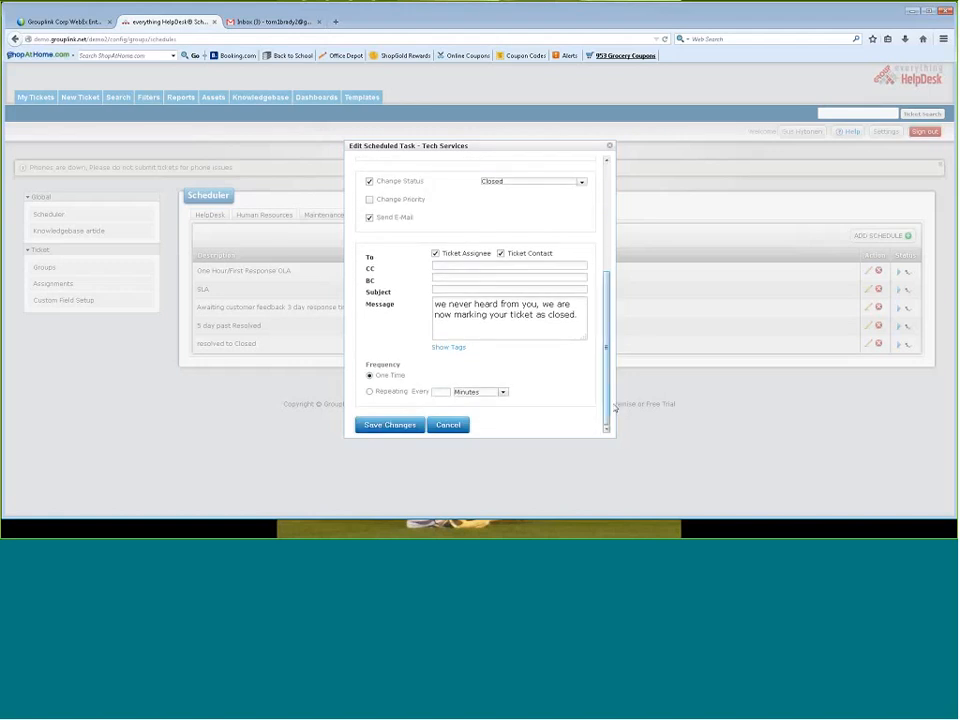
click(449, 426)
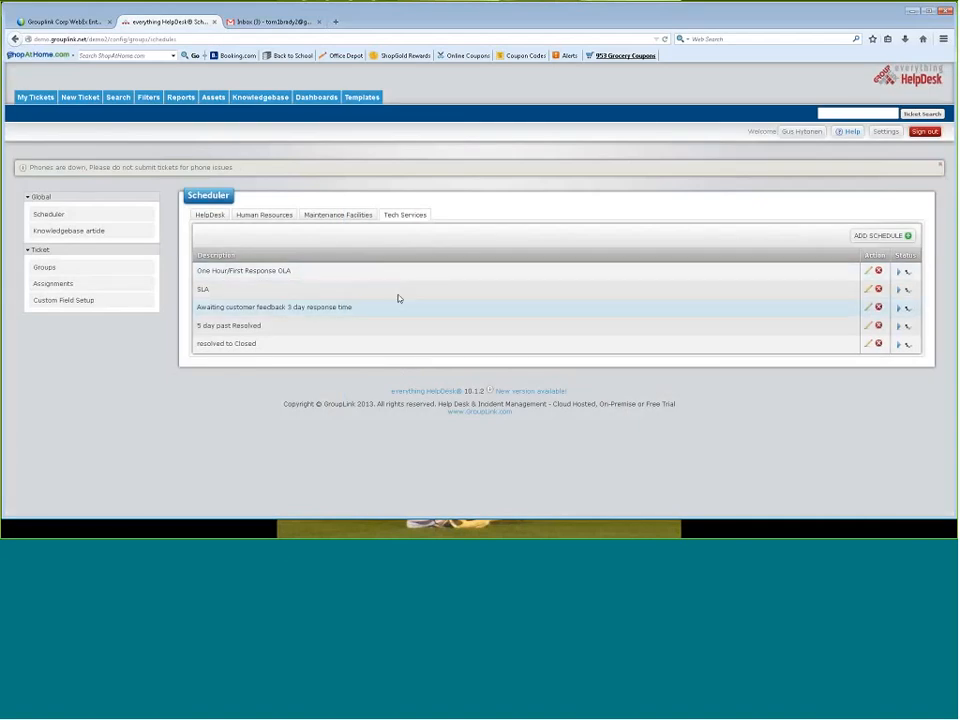
View the schedule lists of the Maintenance Facilities, Human Resources and HelpDesk groups, and return to the Tech Services list
click(347, 215)
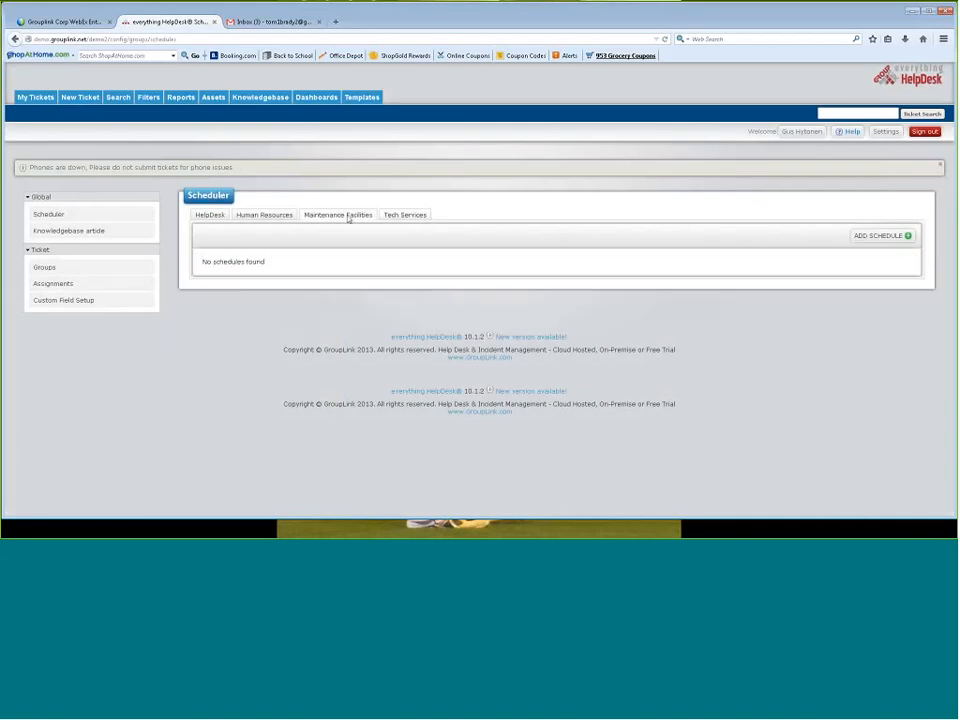
click(268, 215)
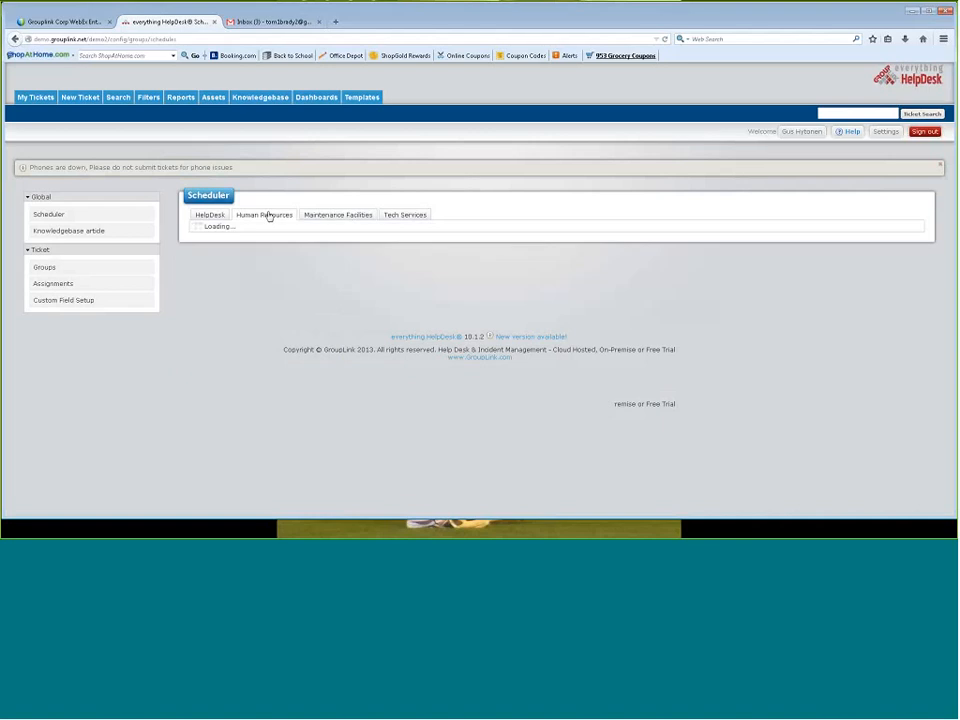
click(212, 215)
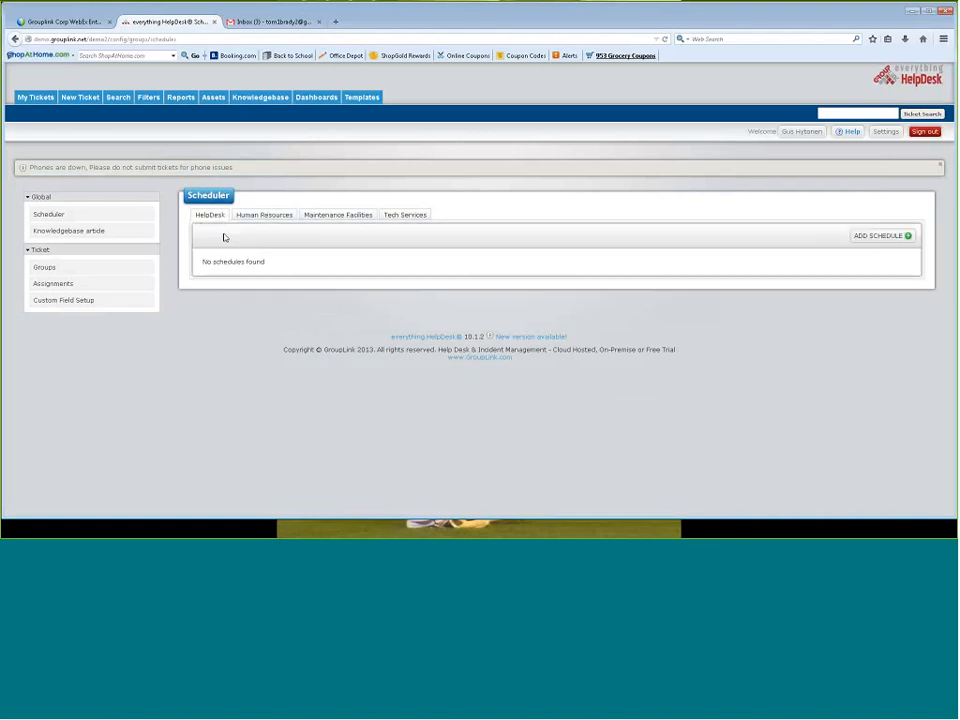
click(404, 215)
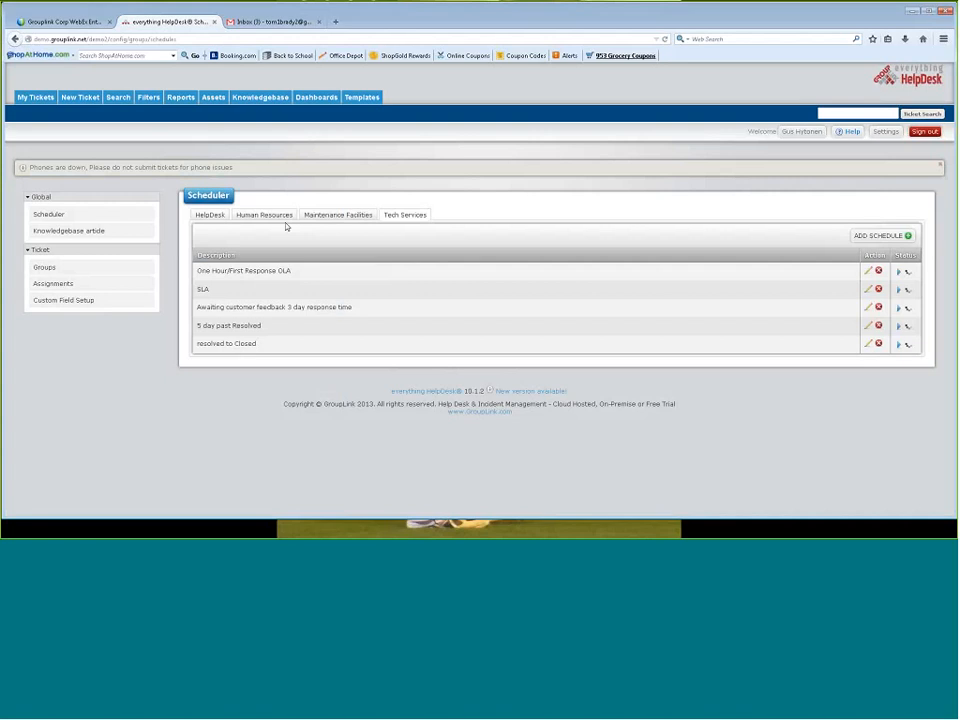